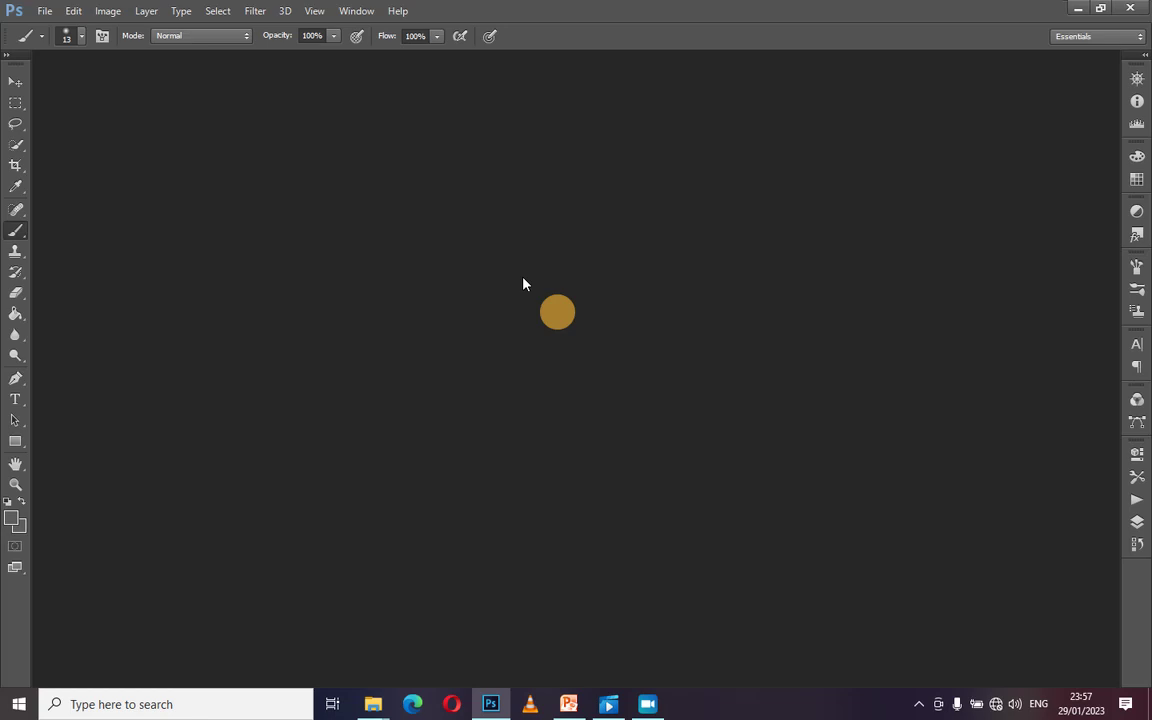
Step: Select the Move tool in the toolbox on the empty workspace
left_click(15, 84)
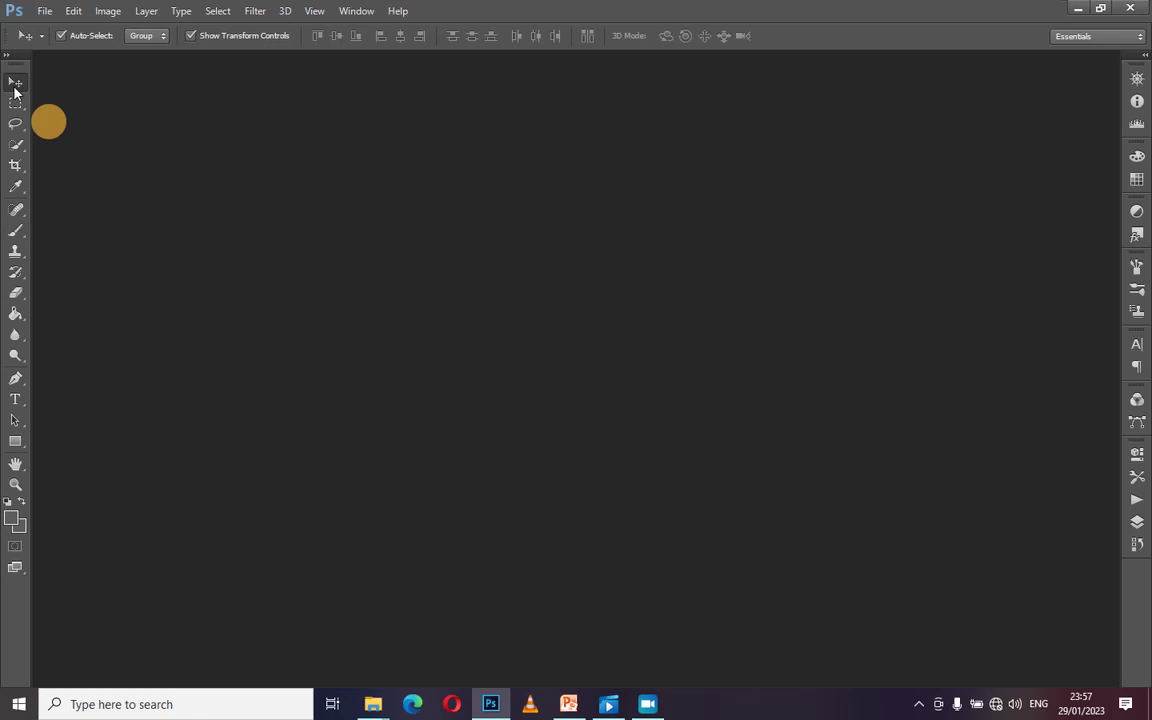
Step: Open Goodrich-Third022-625x1030.jpg from the PASSPORT folder on the Desktop
left_click(45, 11)
left_click(57, 43)
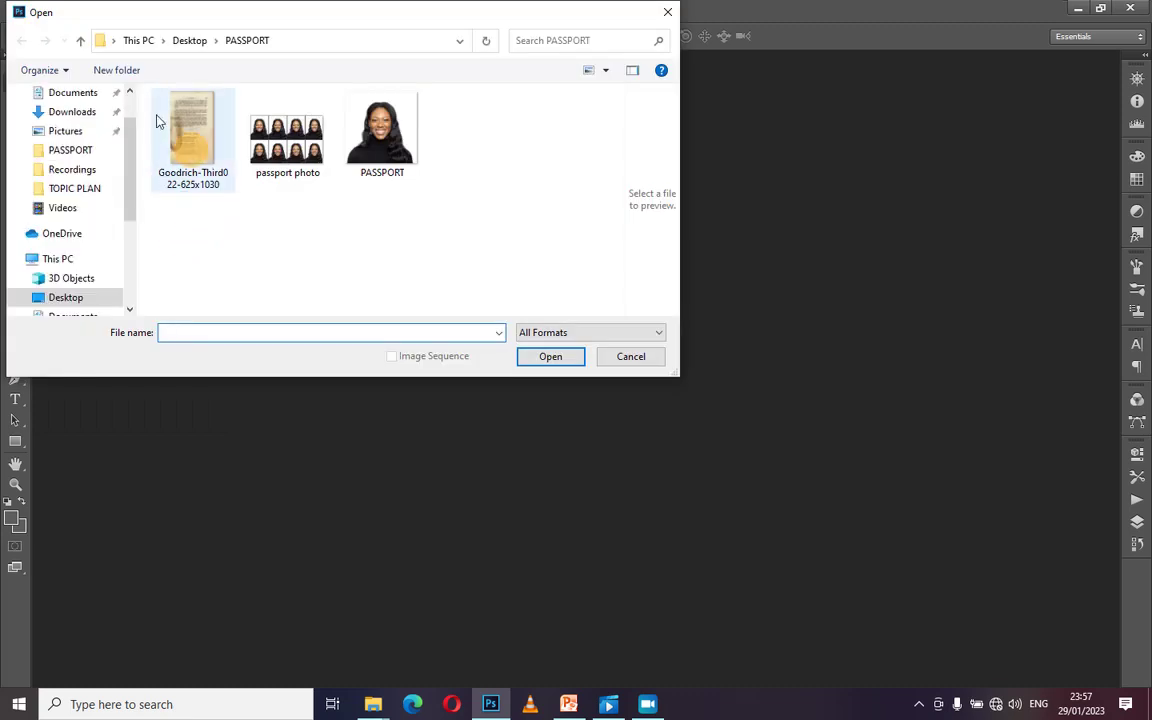
left_click(184, 126)
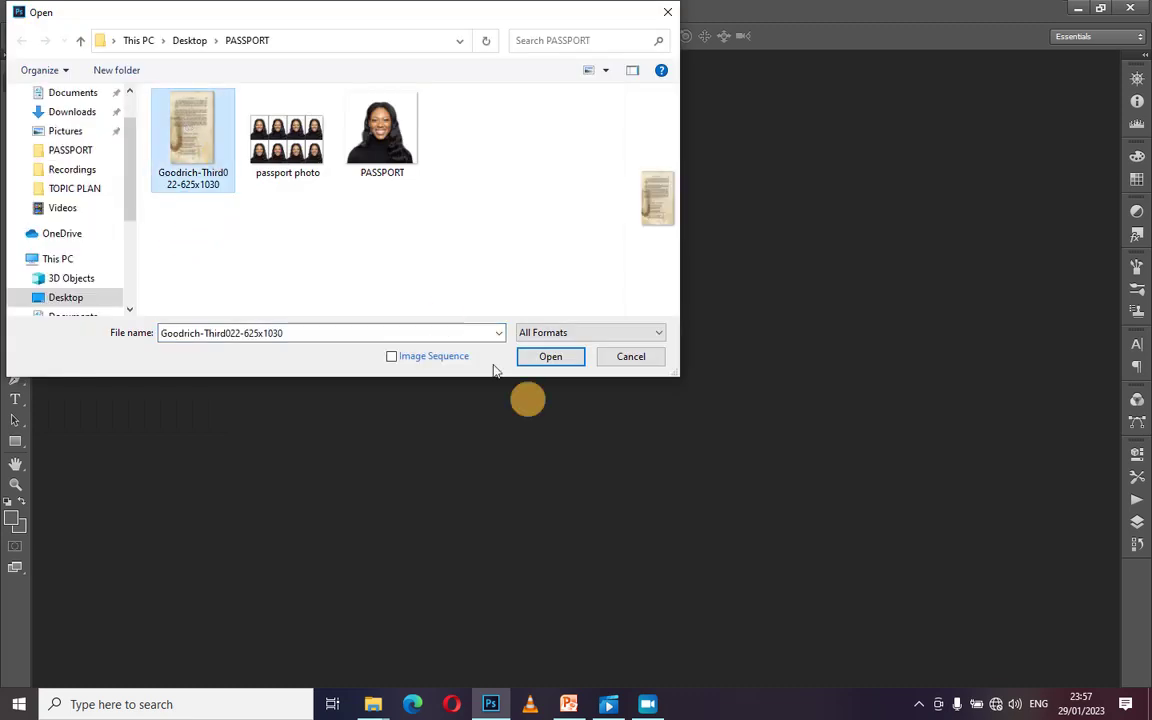
left_click(548, 358)
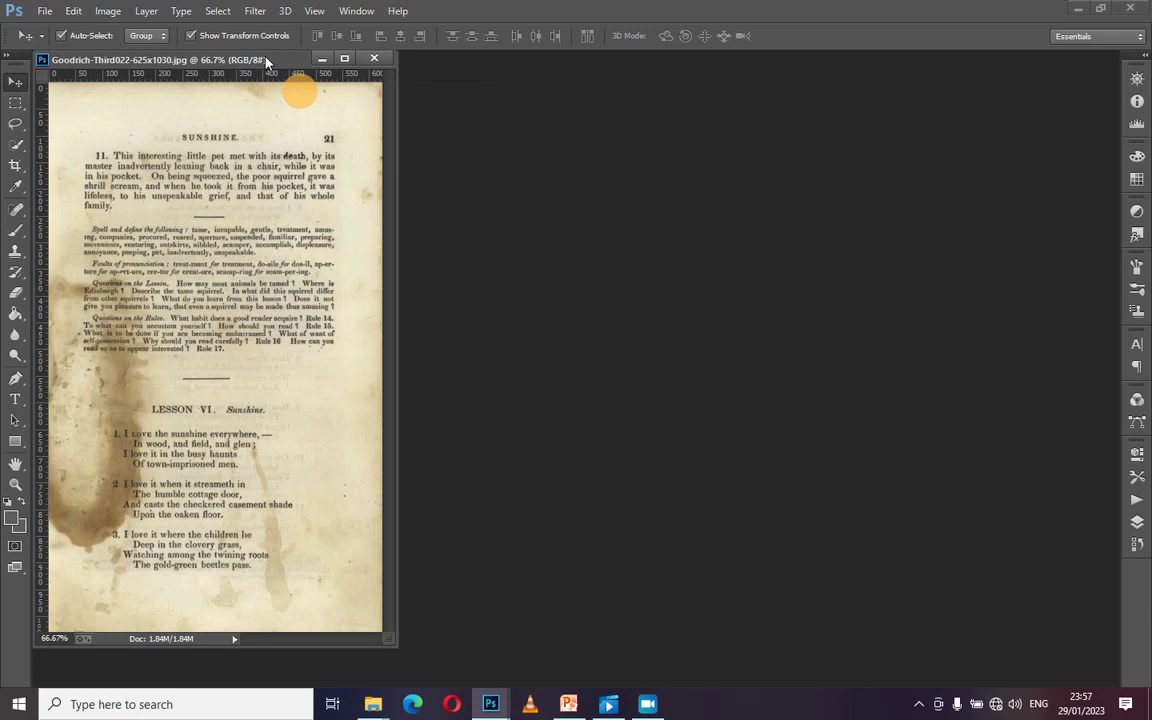
Step: Dock the floating page window as a tab and show the Layers panel
left_click_drag(267, 62, 376, 71)
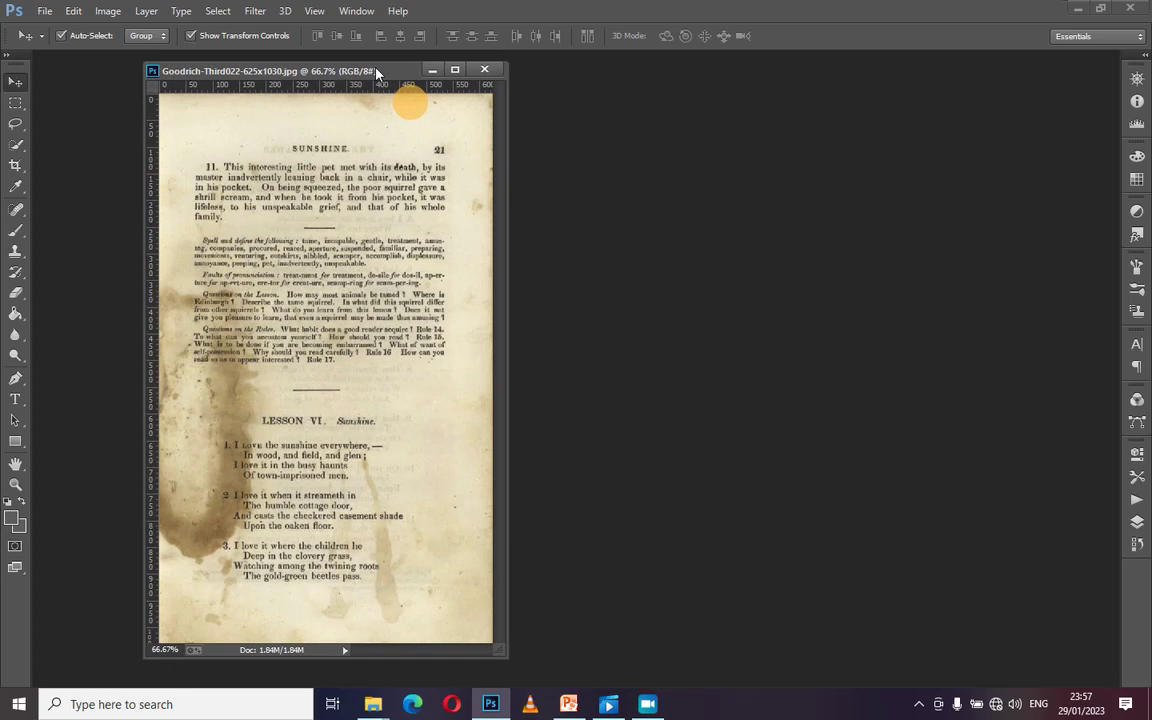
left_click_drag(376, 71, 376, 70)
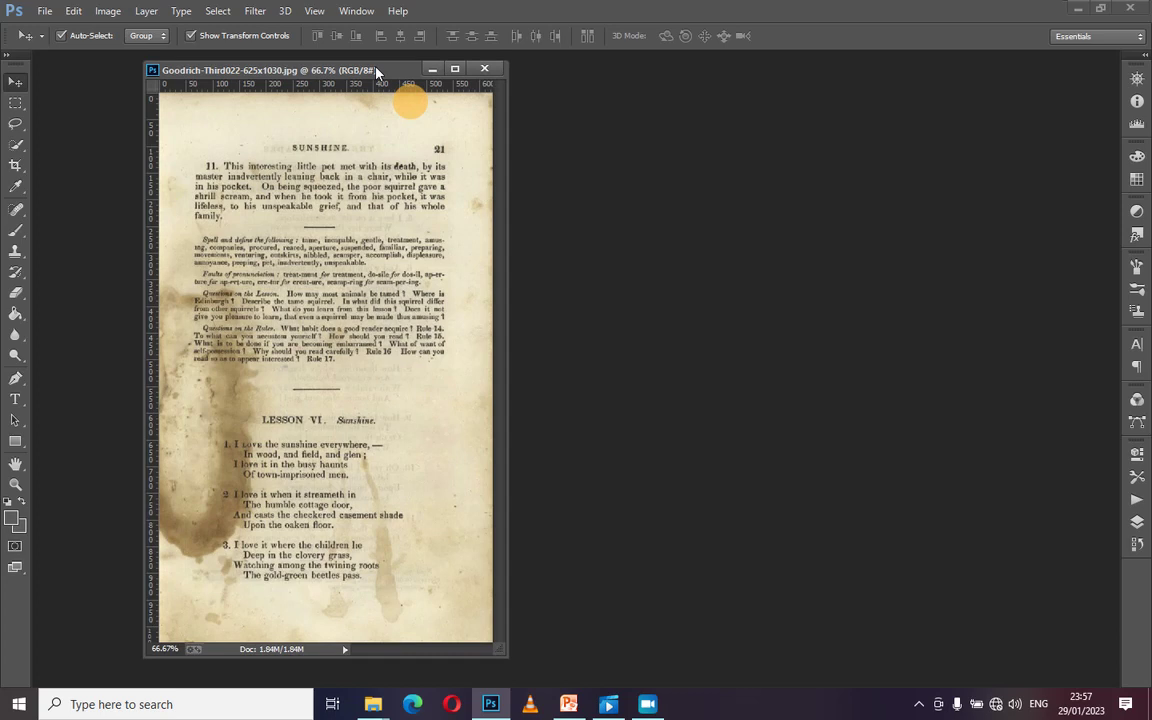
left_click_drag(376, 72, 450, 60)
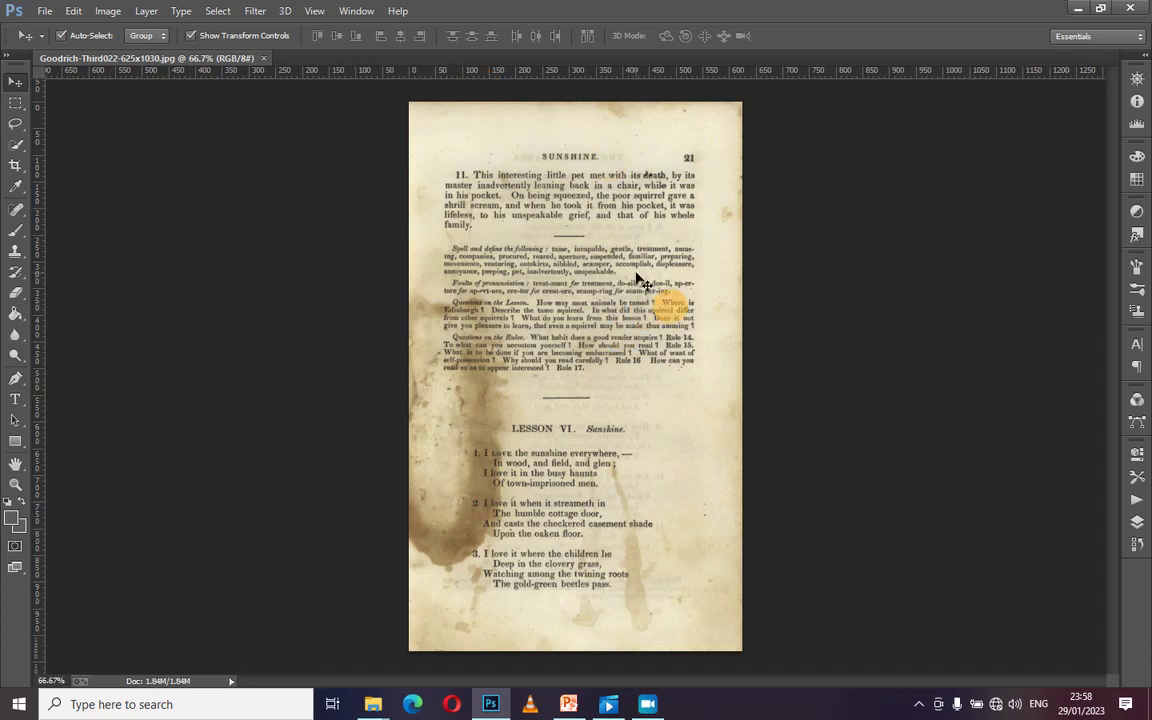
left_click(1137, 523)
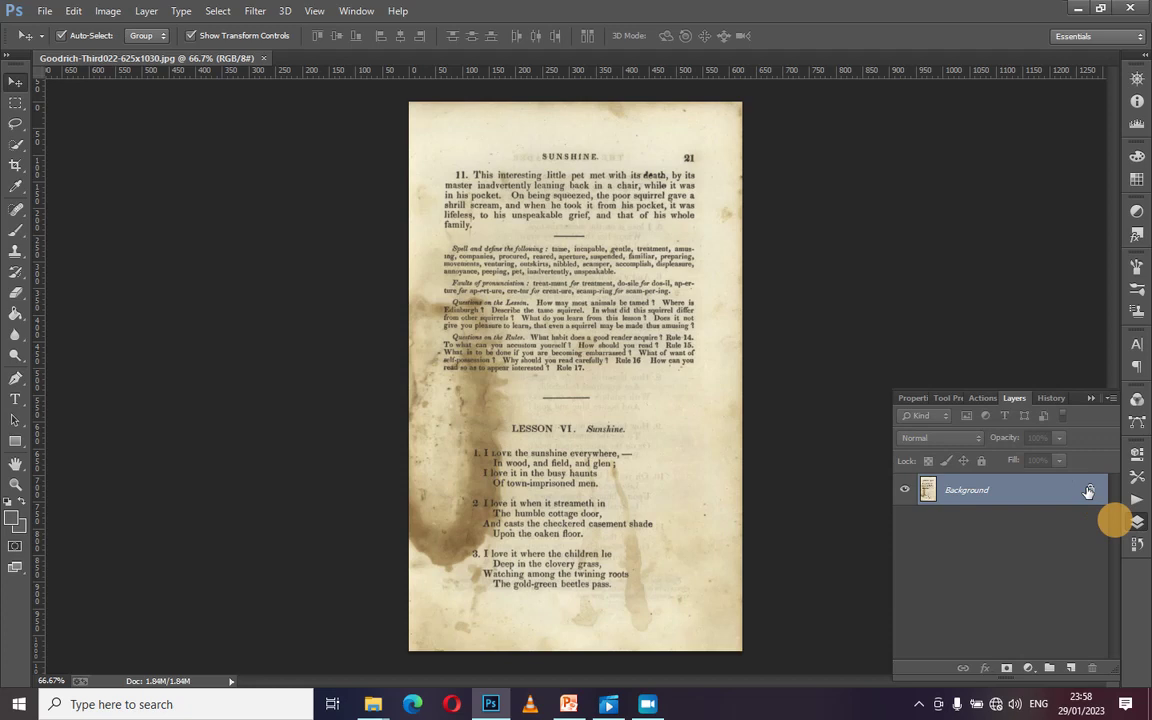
Step: Convert the Background layer to an editable Layer 0 and collapse the Layers panel
double_click(1088, 491)
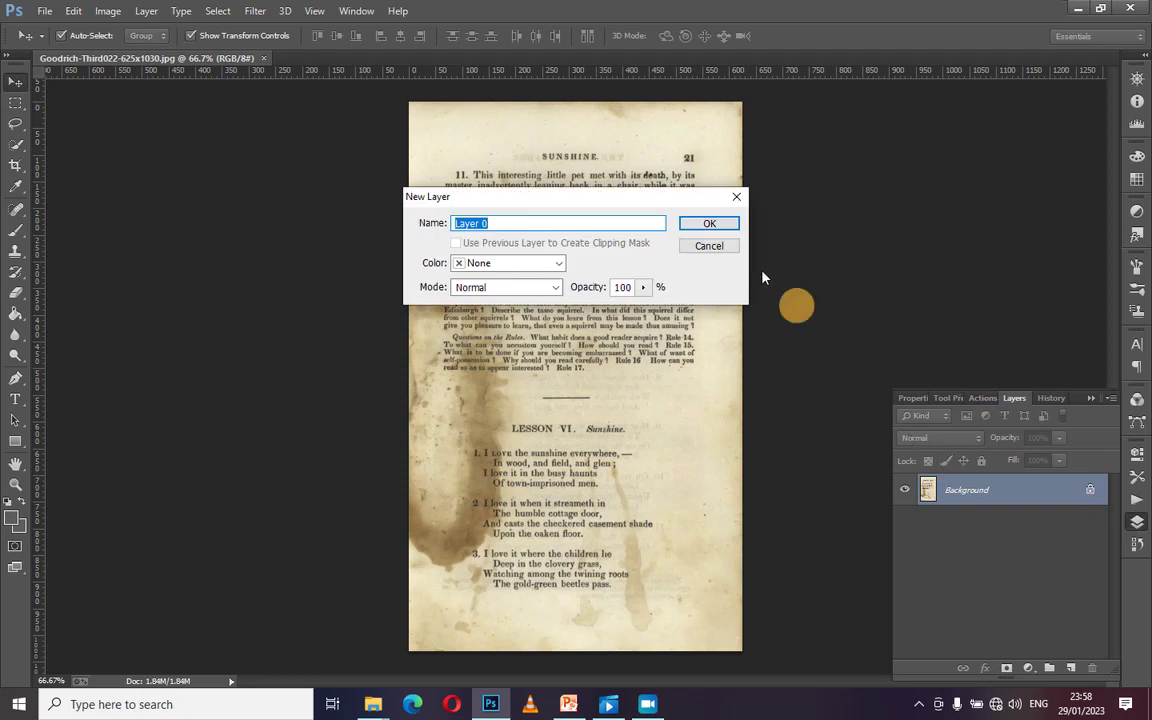
key("Return")
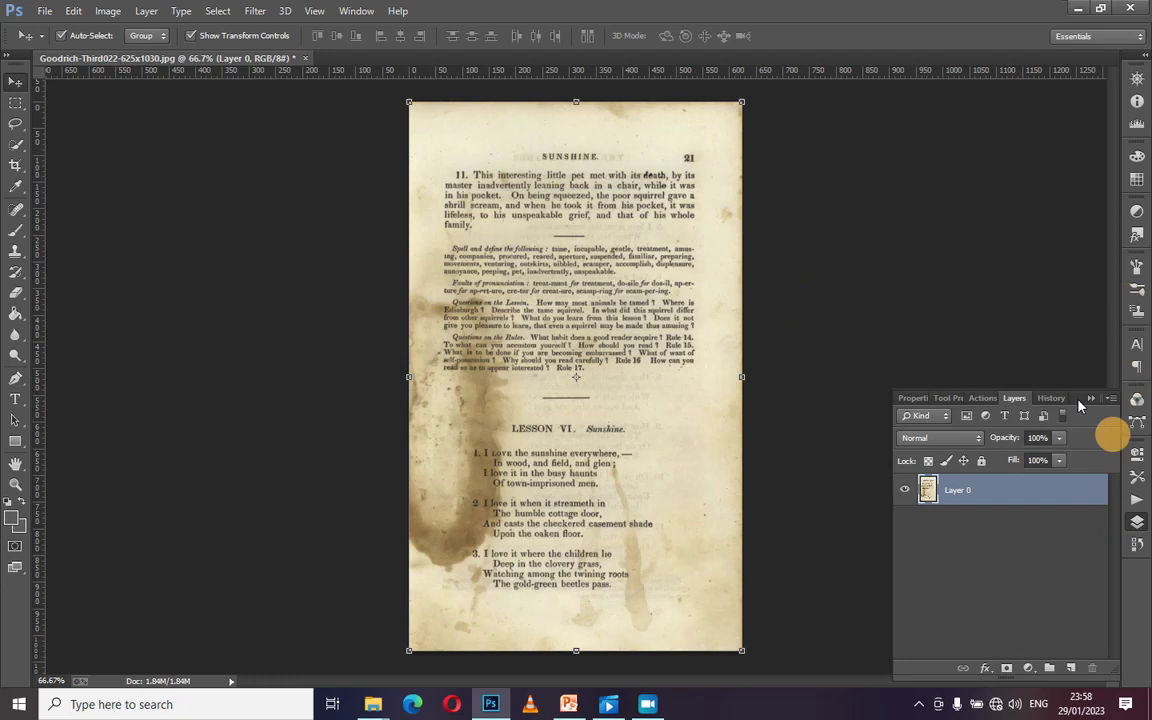
left_click(1092, 398)
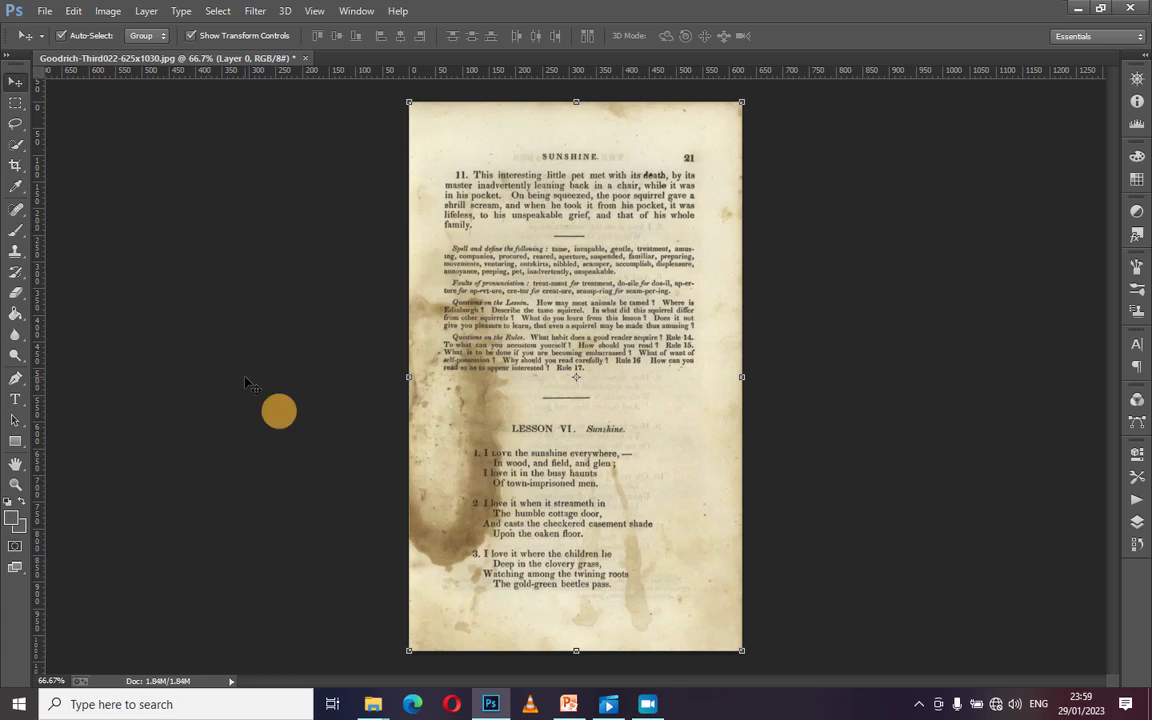
Step: Switch the page to Grayscale mode, discarding colour, and zoom in on the text
left_click(105, 13)
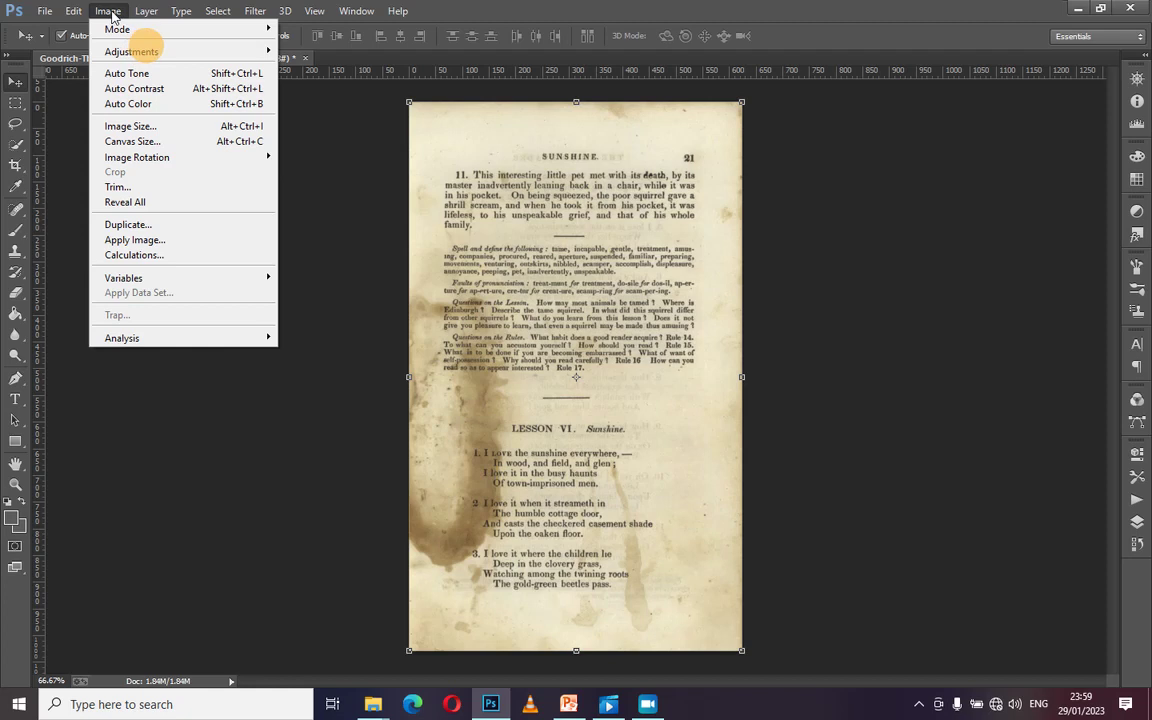
mouse_move(164, 53)
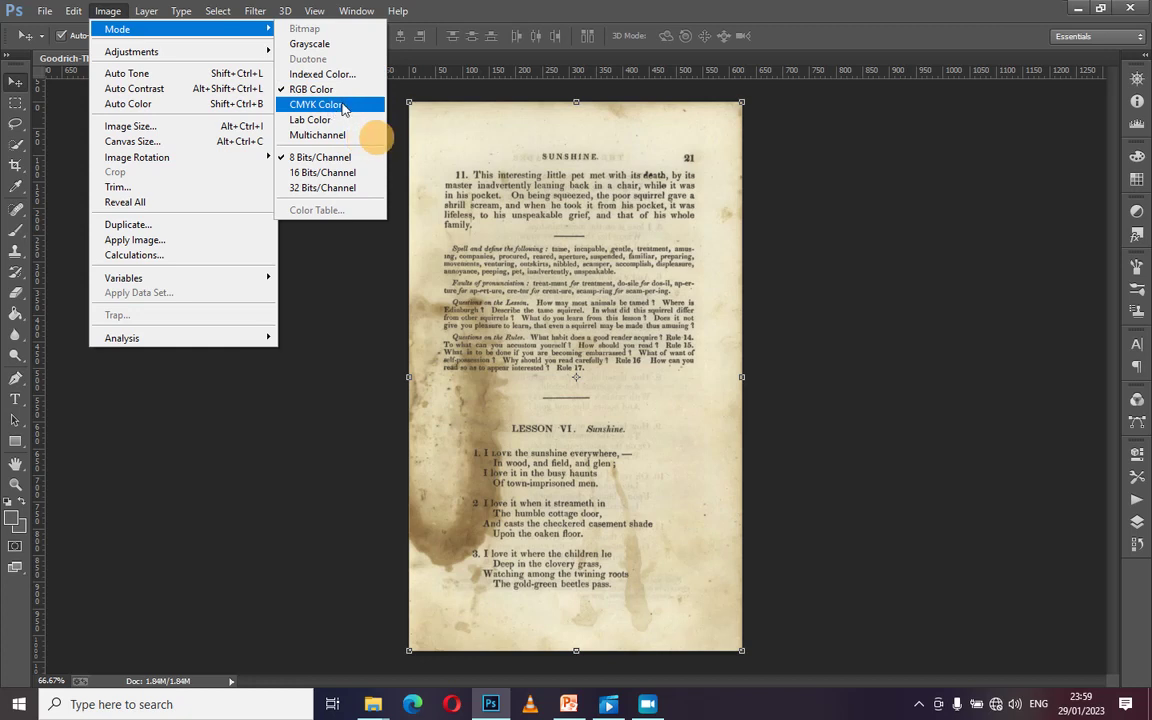
left_click(338, 47)
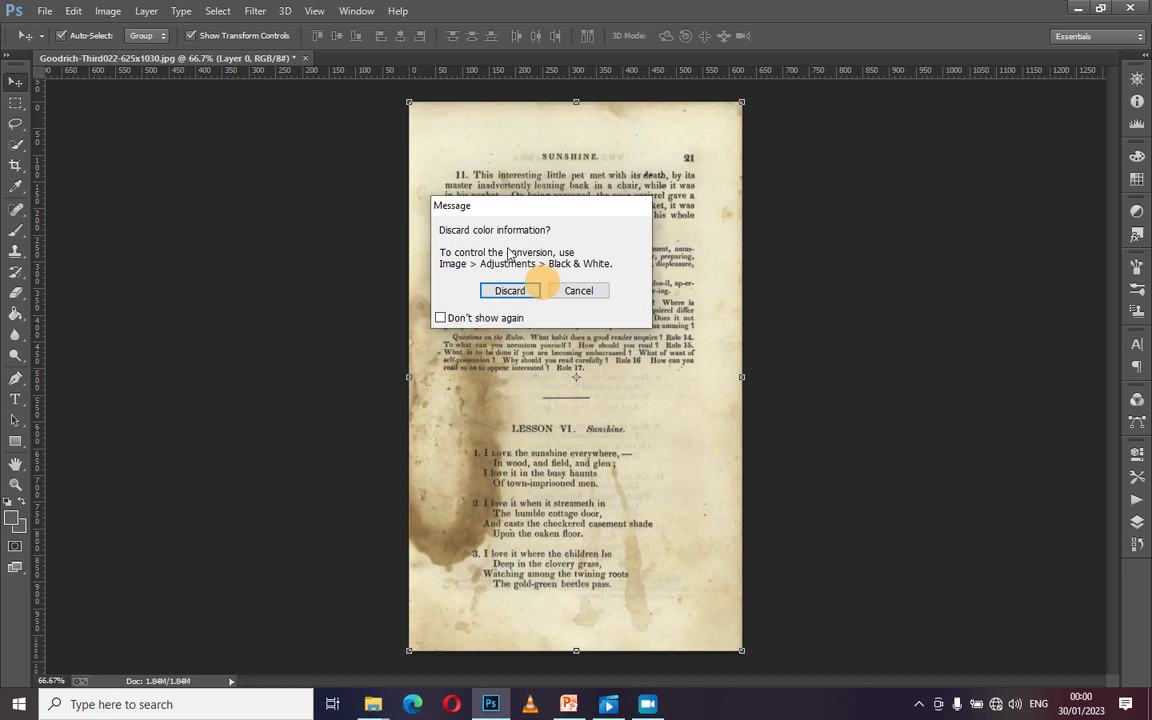
left_click(509, 292)
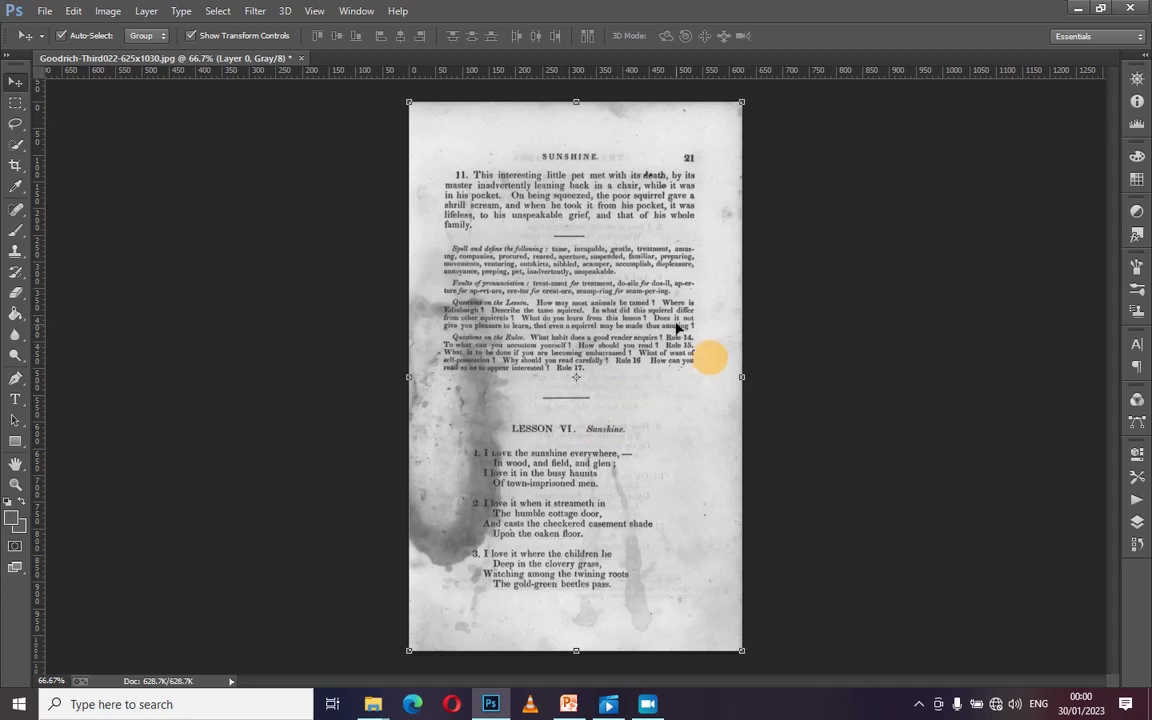
key("ctrl+plus")
key("ctrl+plus")
key("ctrl+plus")
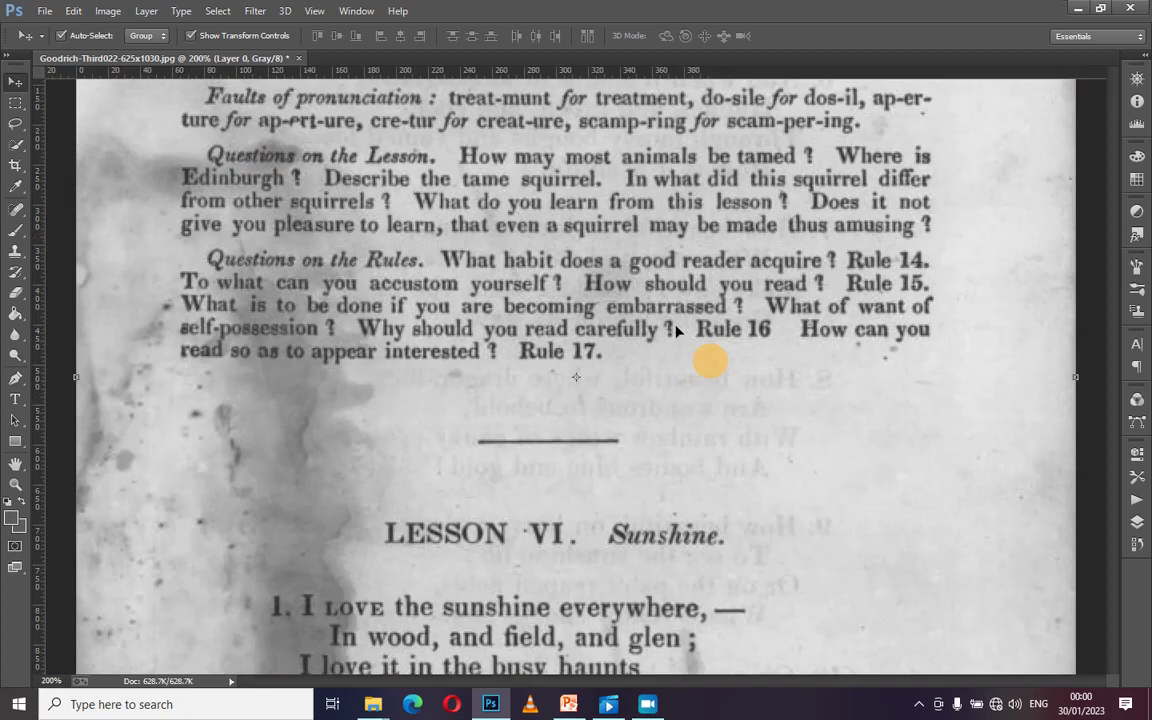
Step: Zoom back out, scroll over the grayscale page, and open the Levels adjustment
key("ctrl+minus")
key("ctrl+minus")
key("ctrl+minus")
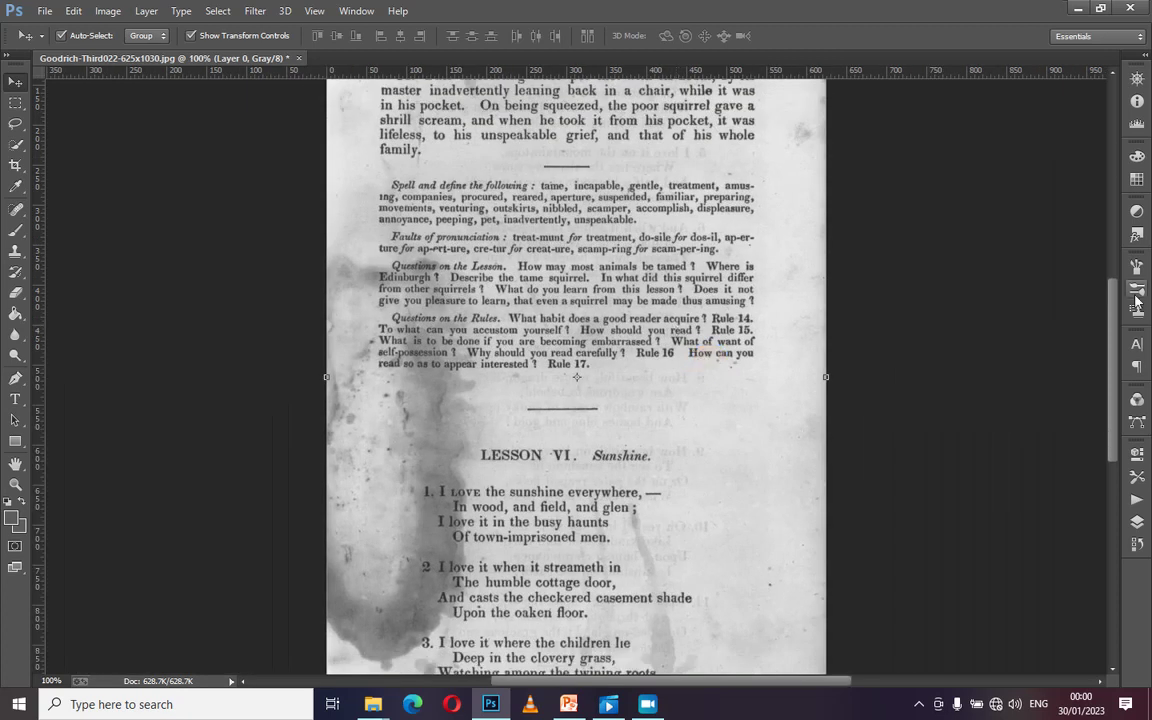
scroll(1116, 318, "up", 5)
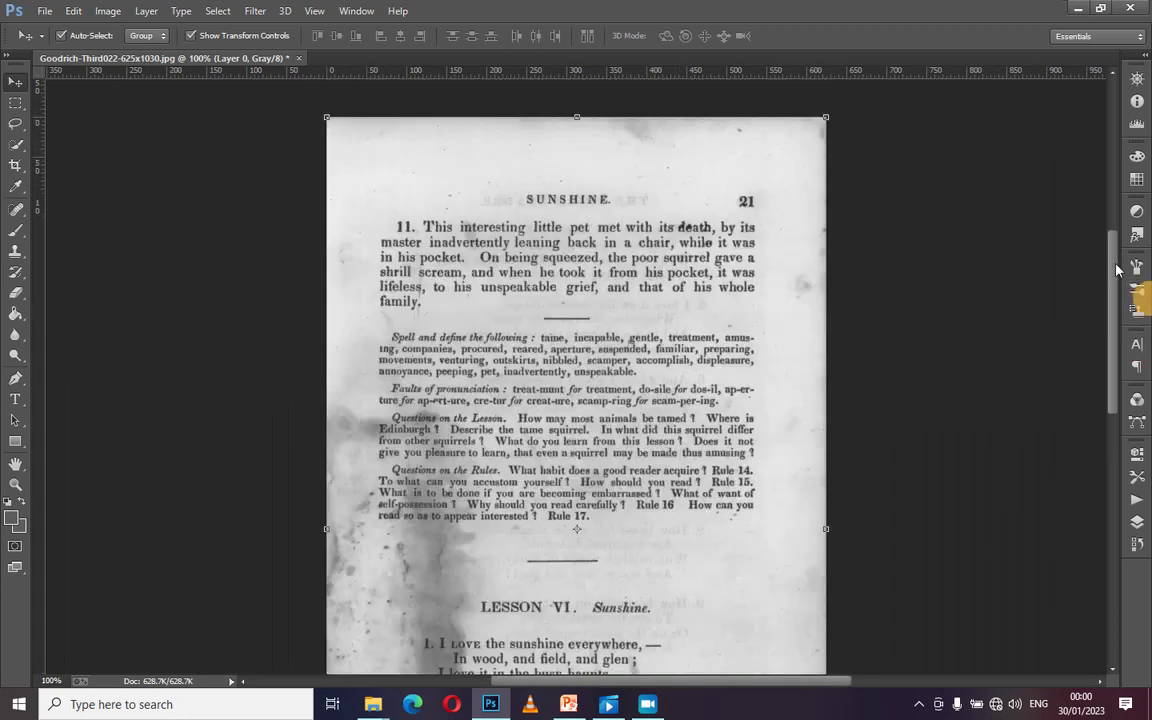
scroll(1131, 284, "down", 5)
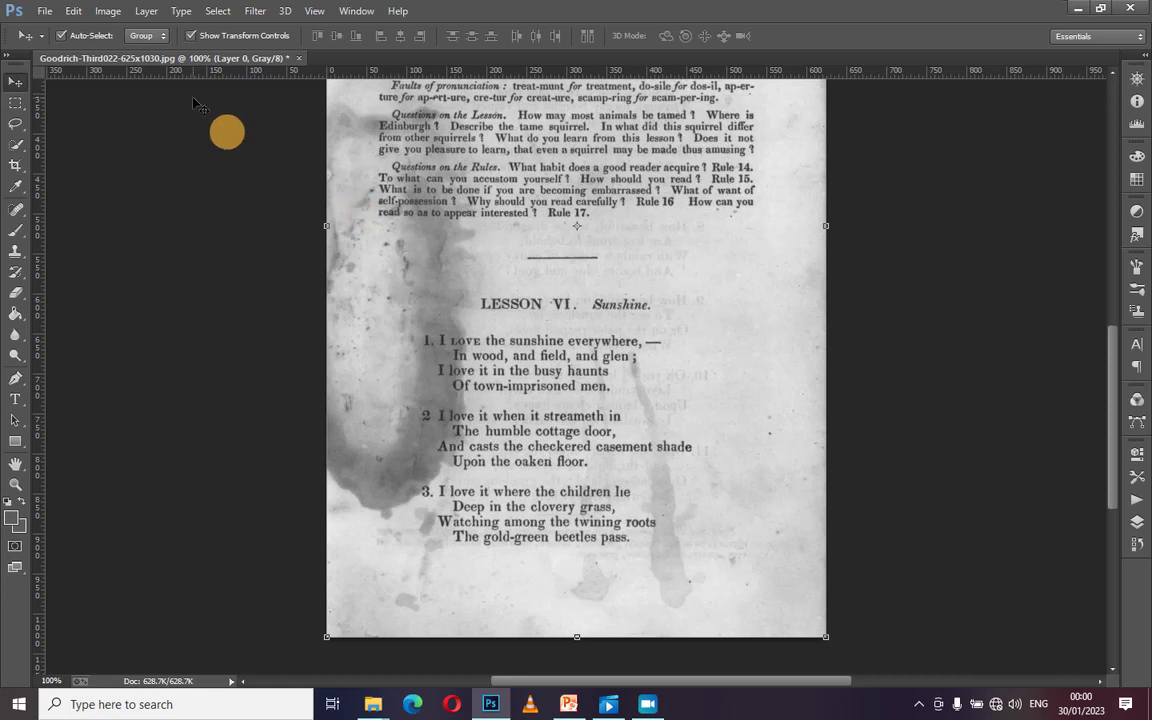
left_click(110, 11)
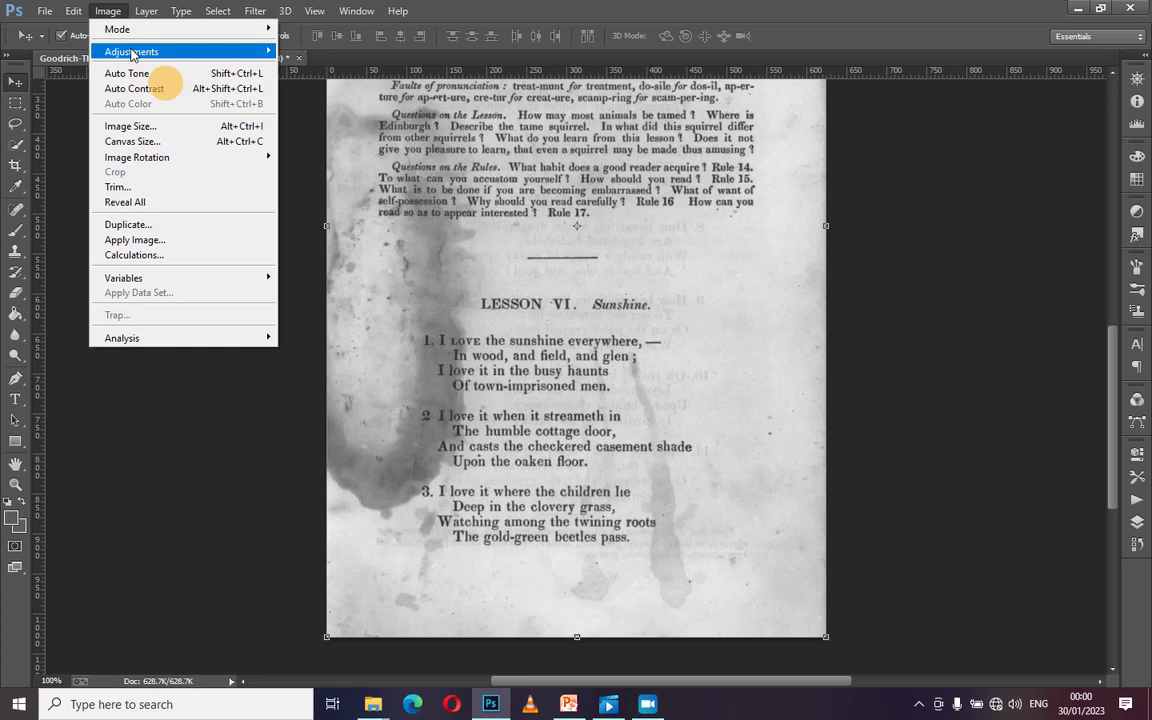
mouse_move(135, 53)
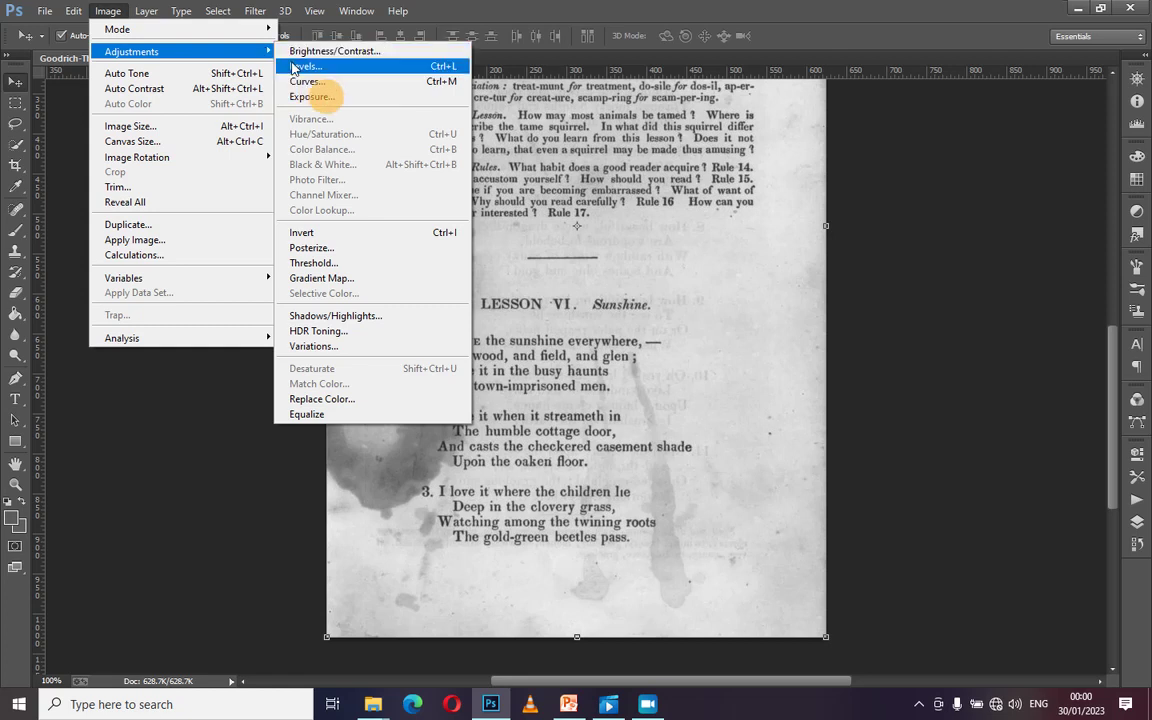
left_click(300, 66)
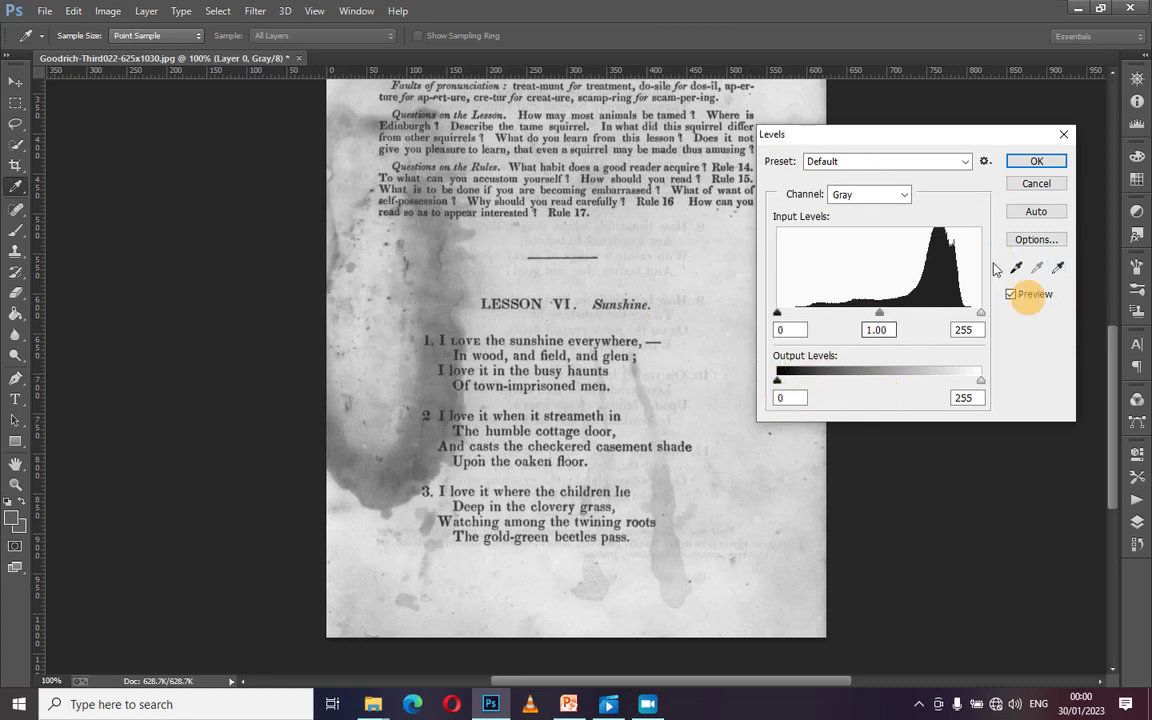
Step: Set a Levels white point of 146 by sampling the stain with the white eyedropper, and apply
left_click(1060, 270)
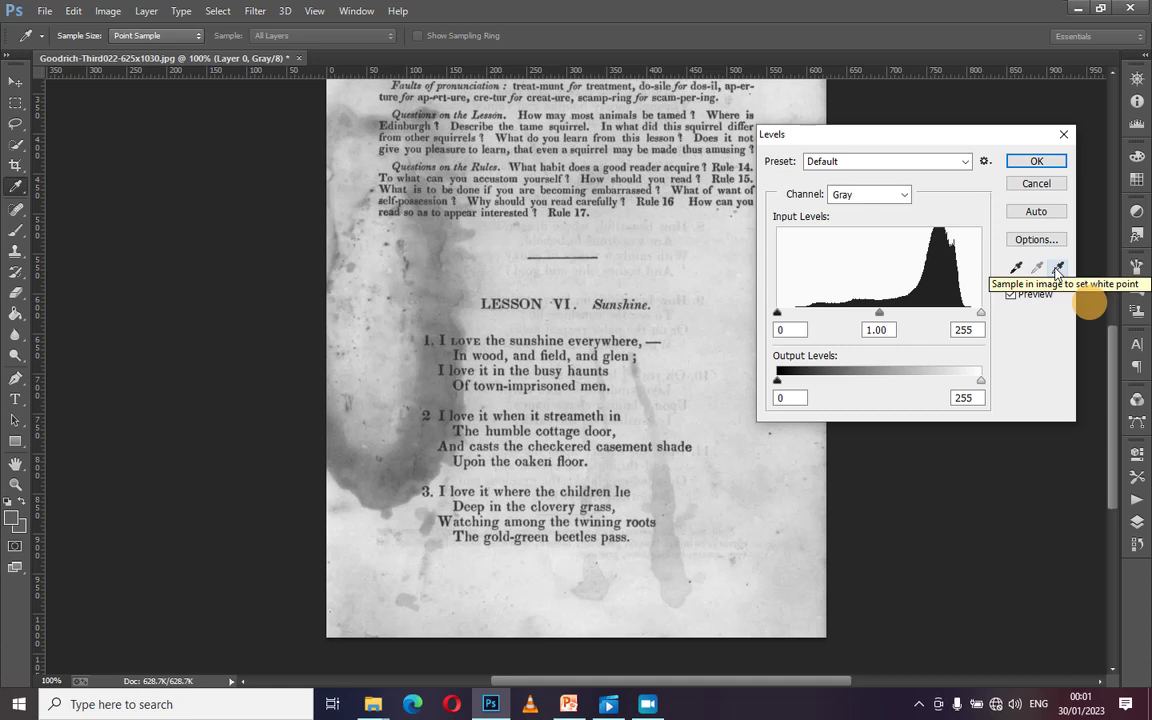
left_click(1058, 271)
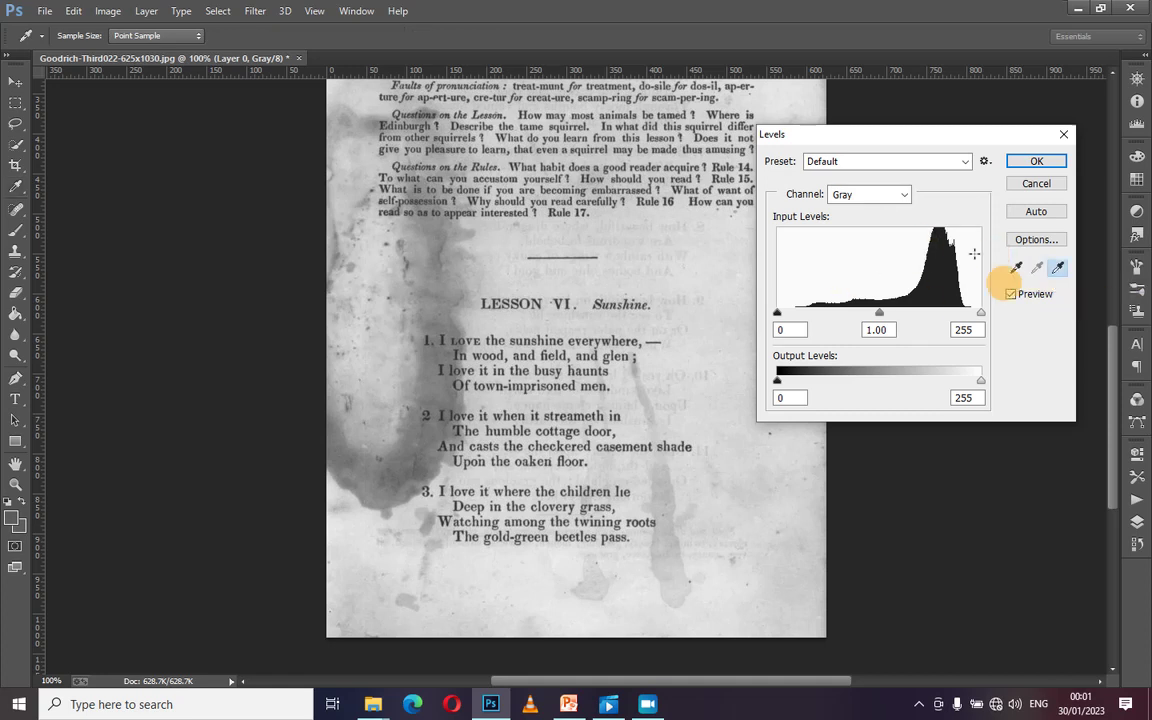
left_click(1058, 270)
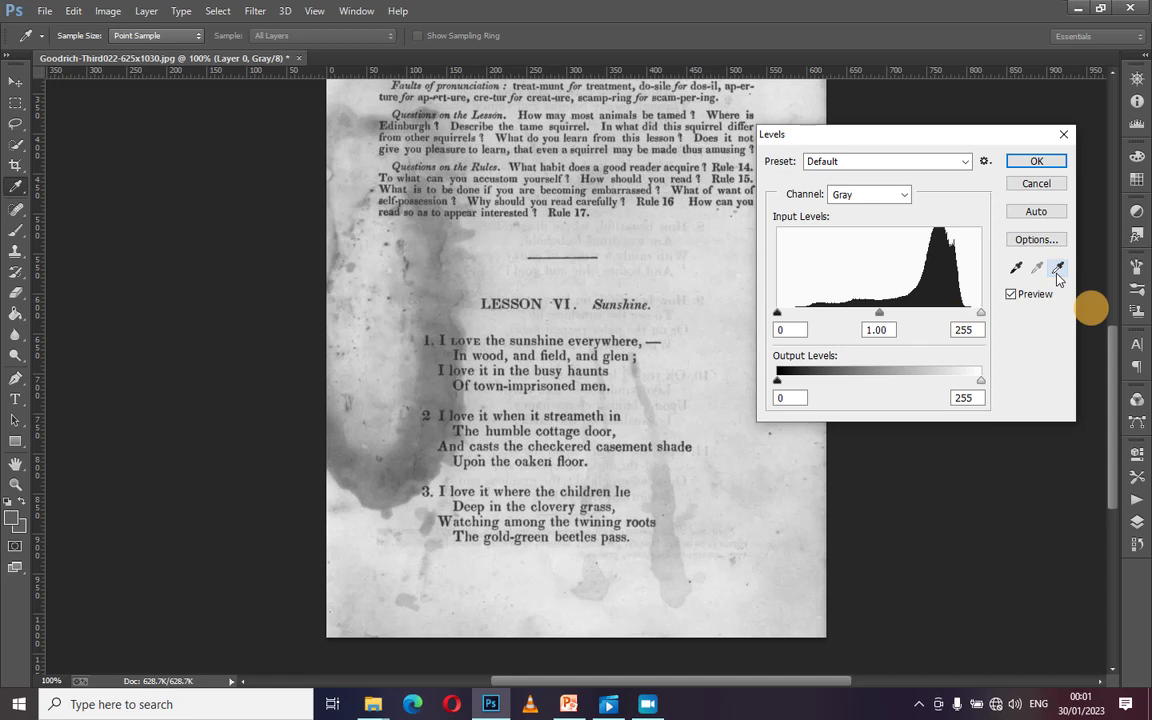
left_click(1058, 272)
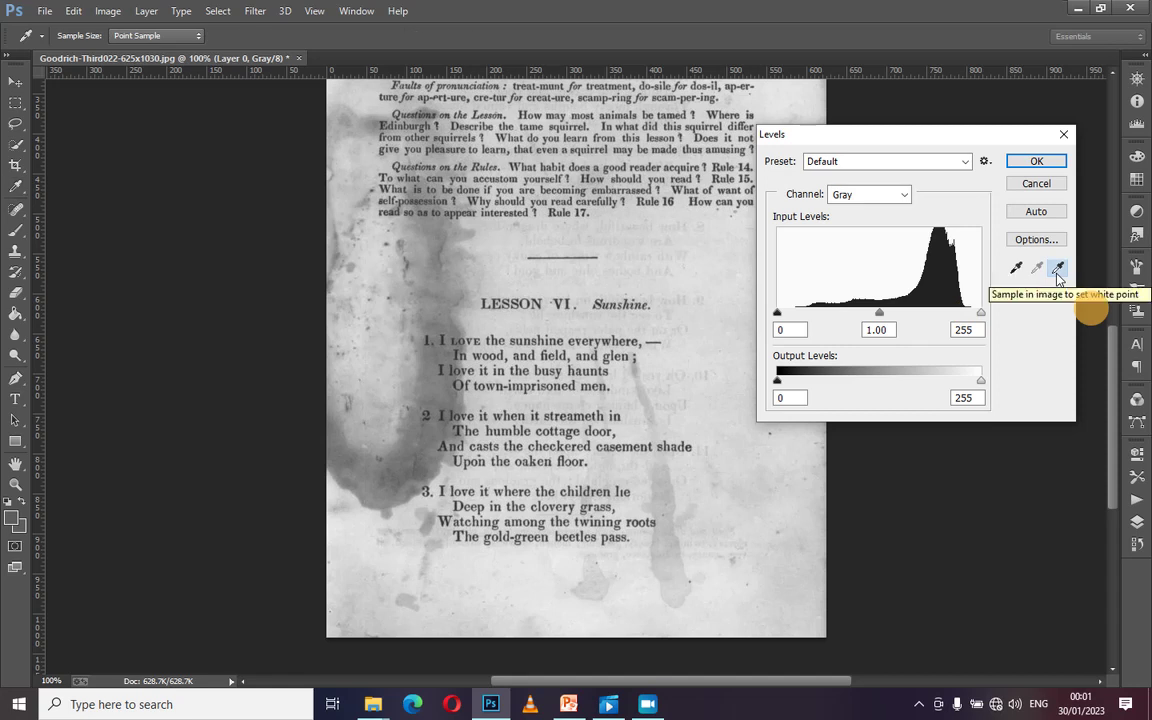
left_click(410, 292)
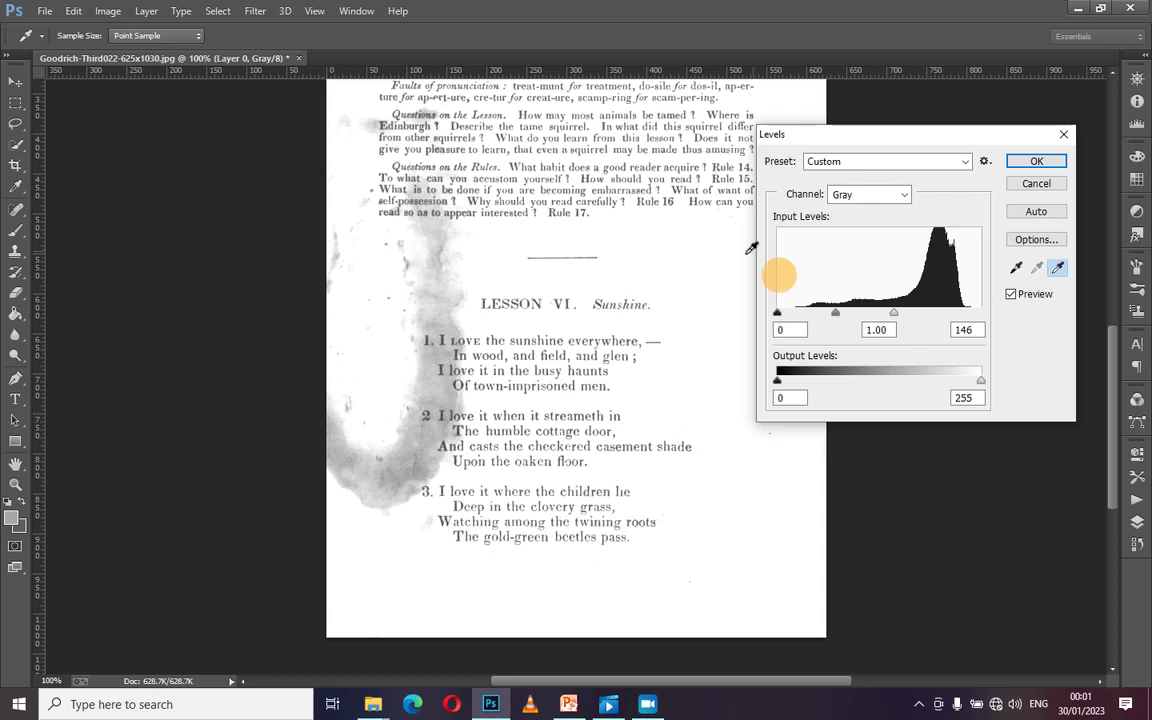
left_click(1036, 162)
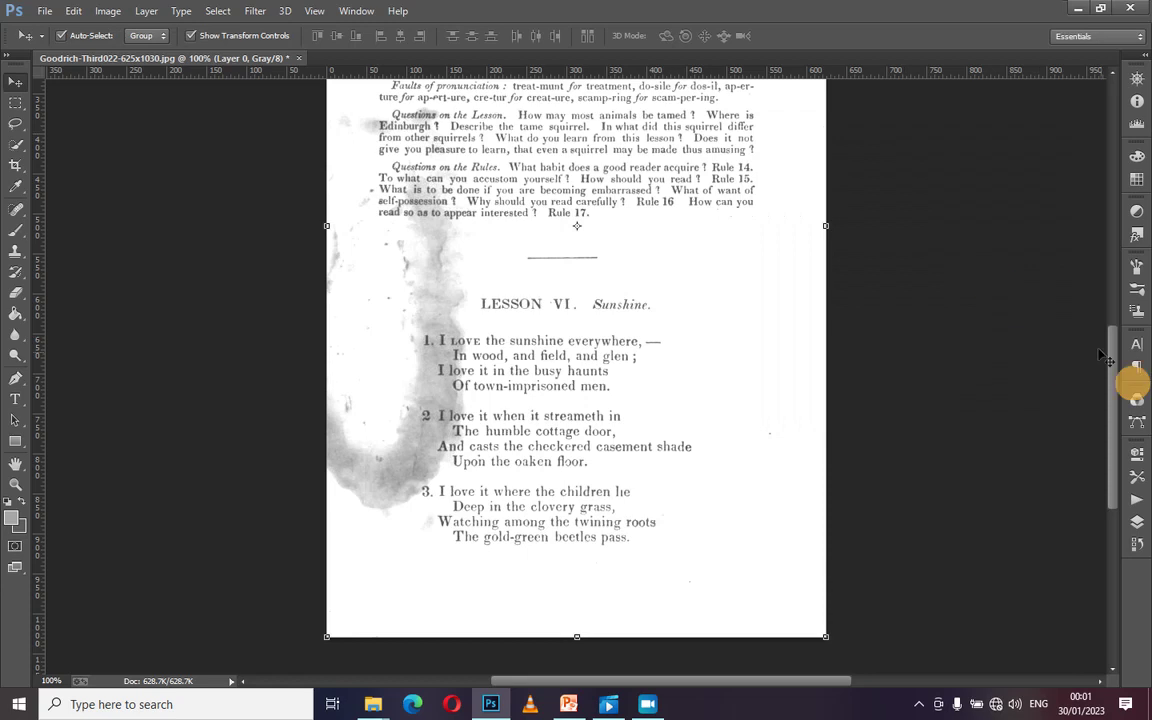
scroll(1113, 373, "up", 1)
Step: Outline the grey stain on the left of the page with a closed Pen path
mouse_move(1113, 373)
left_mouse_down()
mouse_move(1110, 300)
mouse_move(1131, 376)
left_mouse_up()
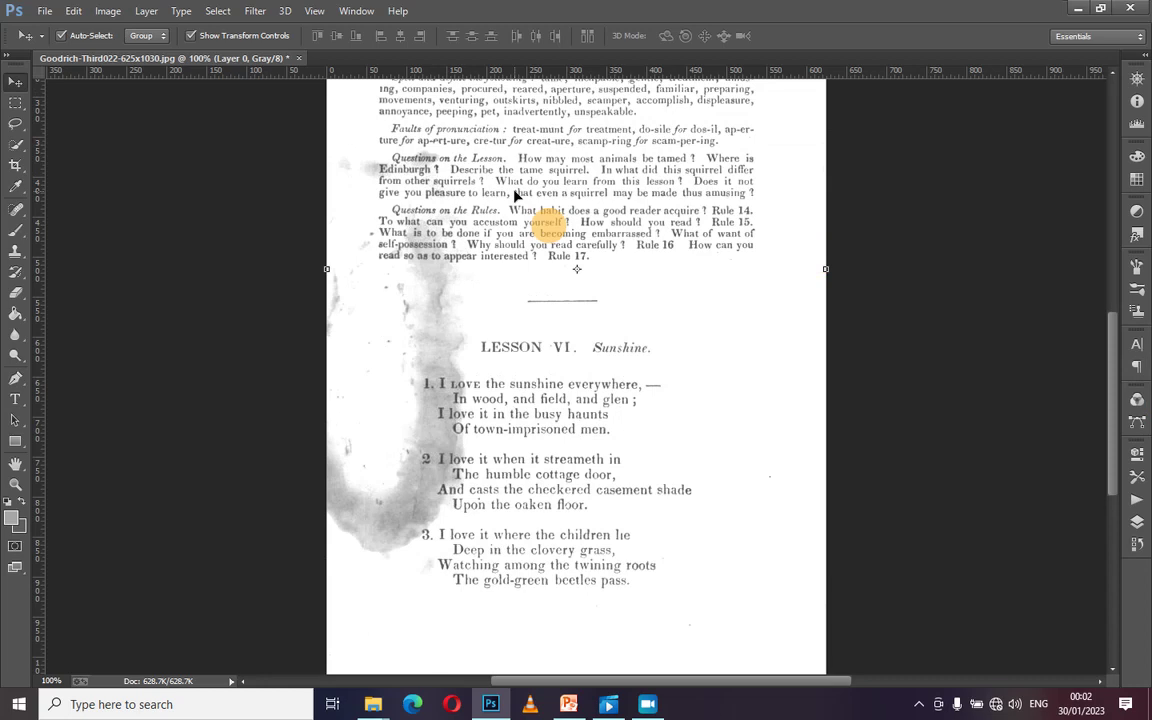
left_click(15, 381)
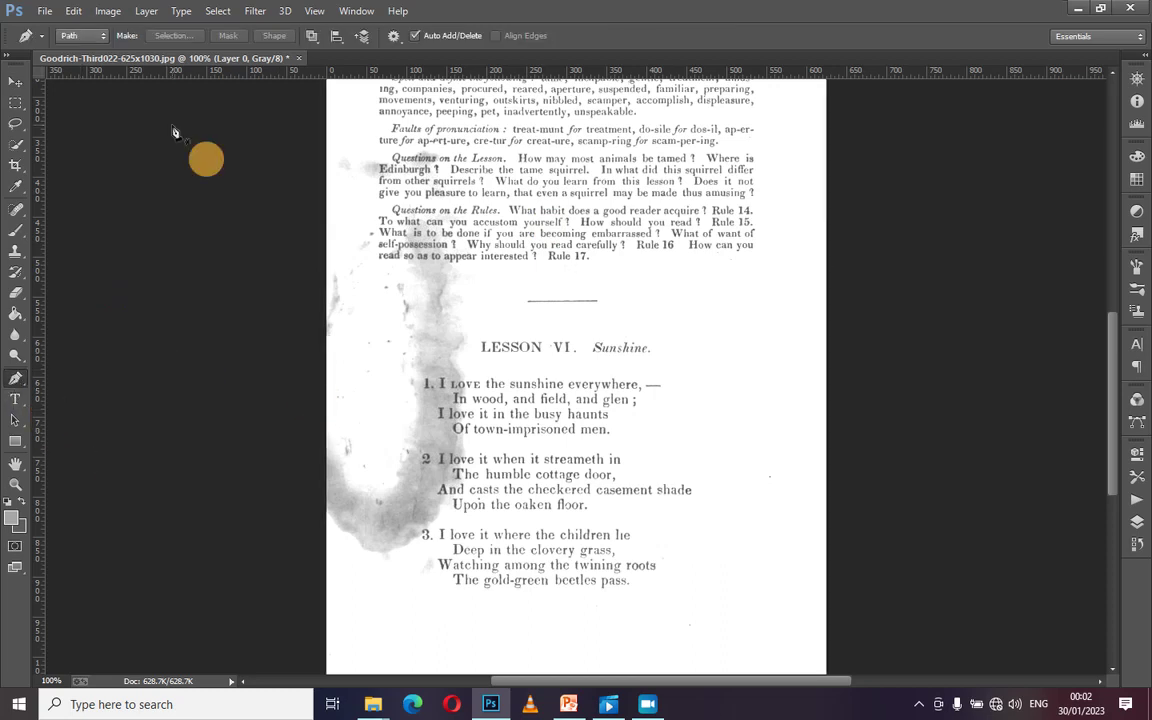
left_click(329, 137)
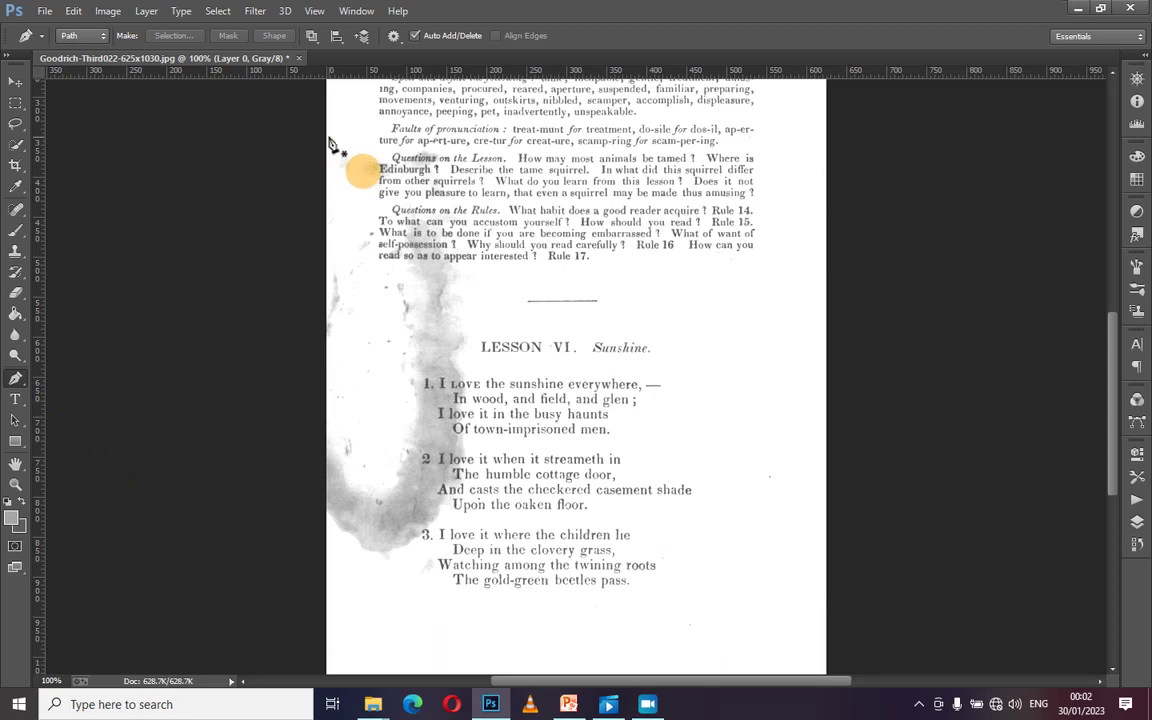
left_click(445, 141)
left_click(494, 271)
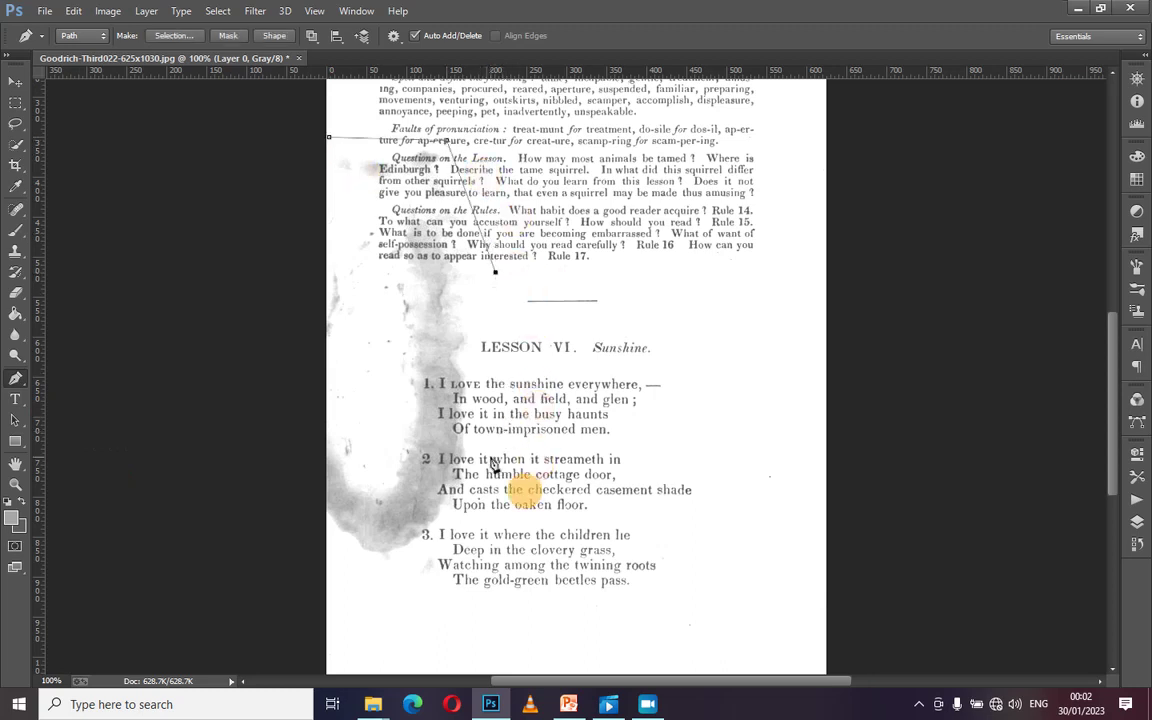
left_click(459, 507)
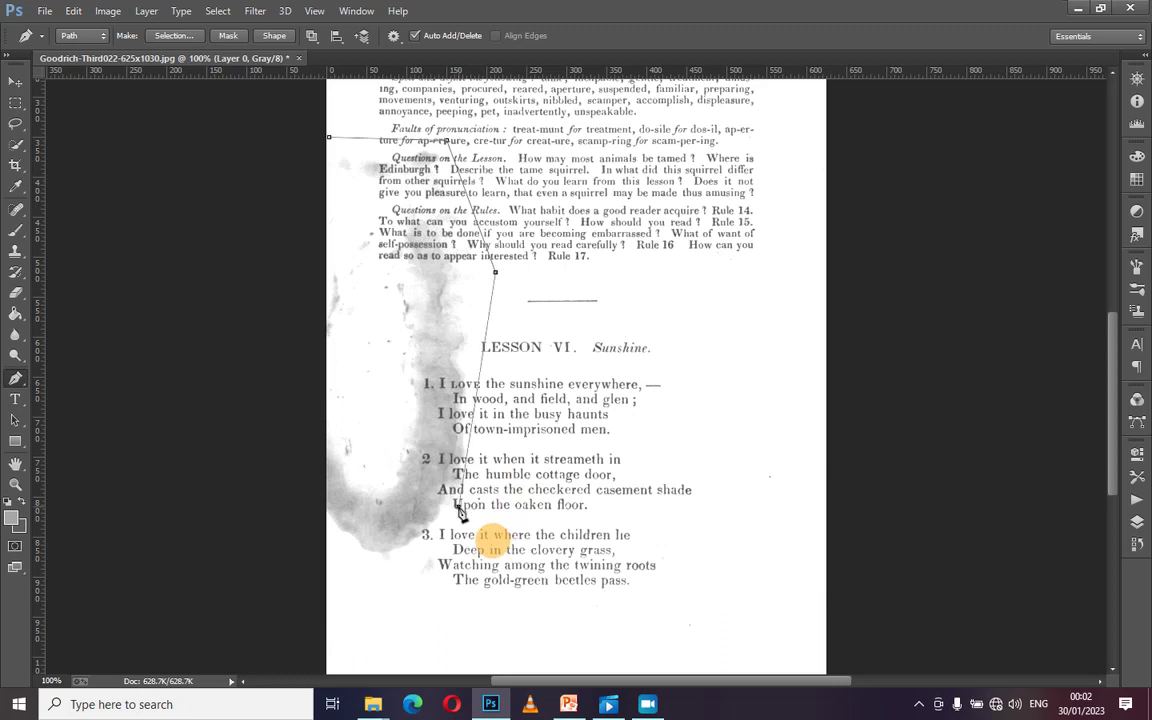
left_click(375, 572)
left_click(298, 516)
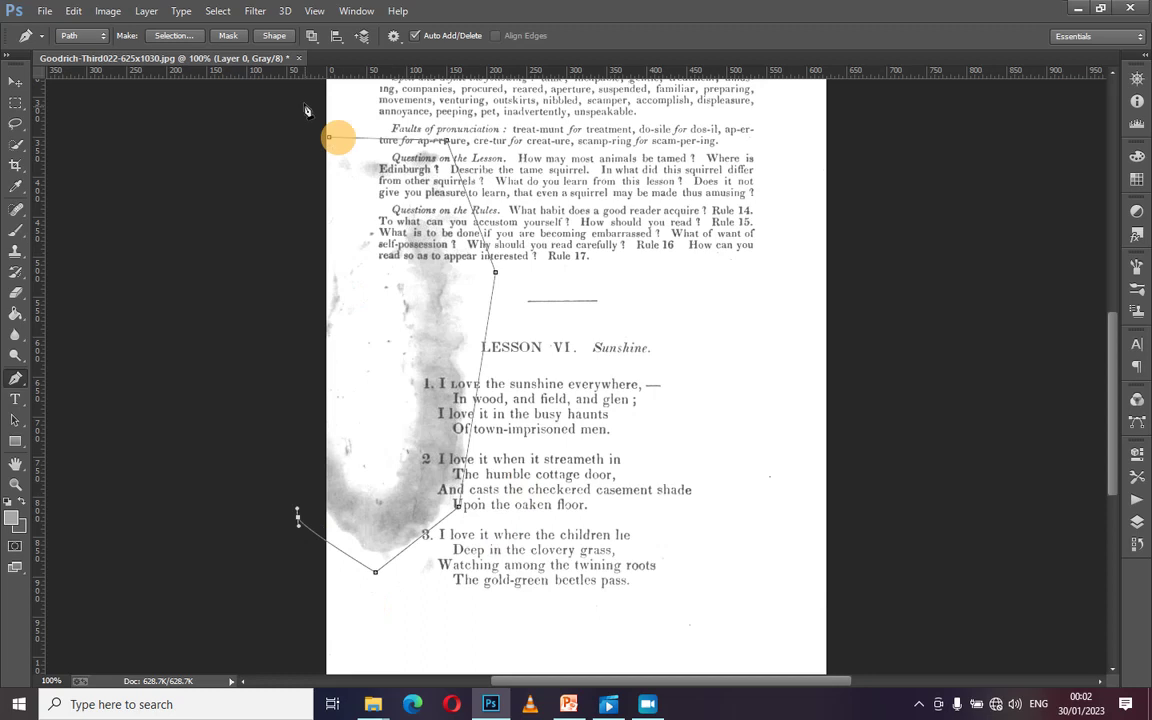
left_click(324, 137)
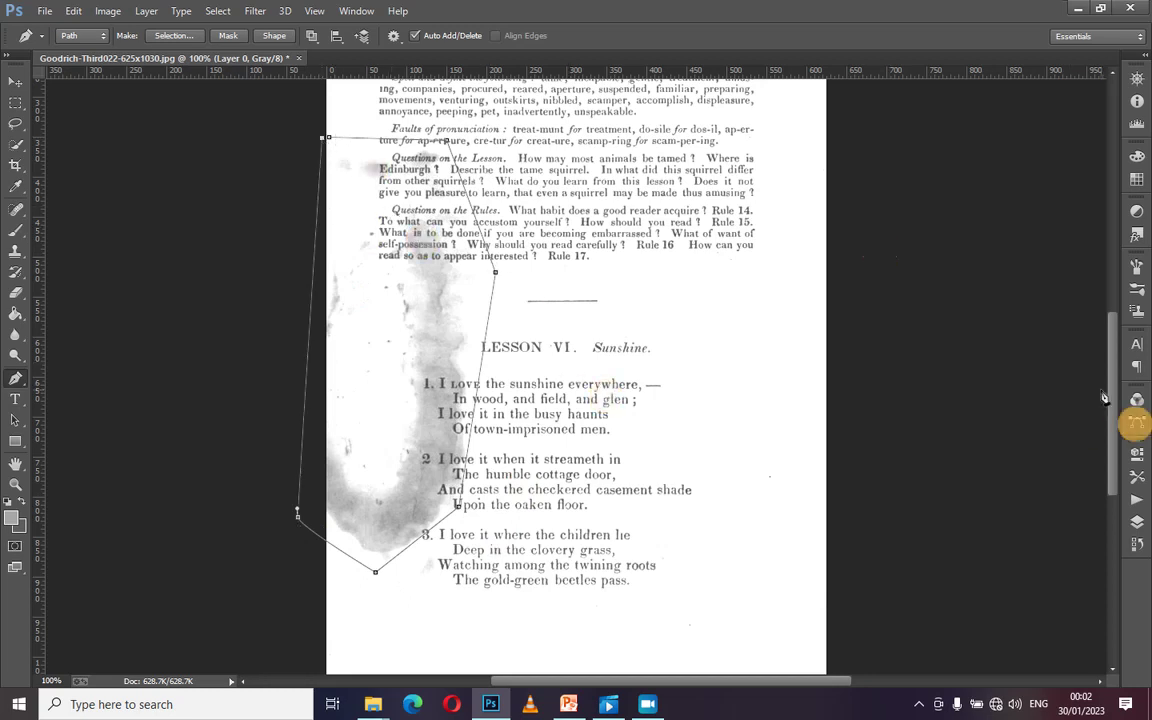
Step: Convert the stain path into a selection feathered 1 pixel
scroll(1103, 323, "up", 3)
scroll(1100, 305, "up", 3)
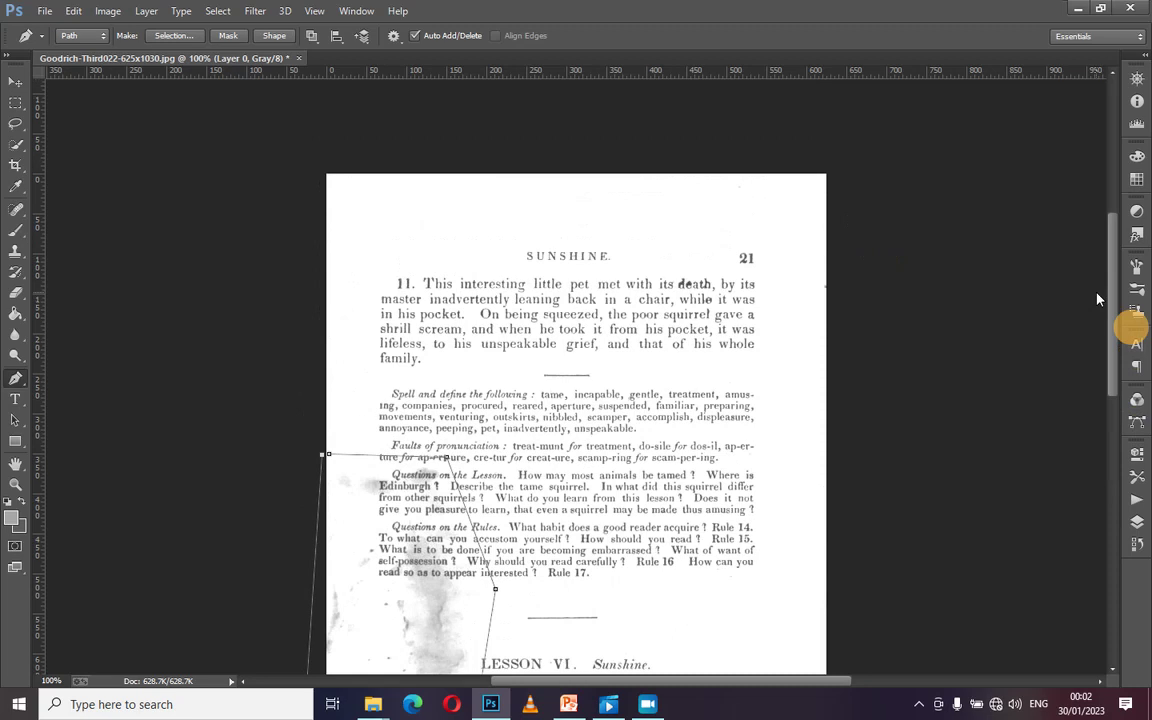
scroll(1100, 330, "down", 5)
scroll(1103, 380, "down", 2)
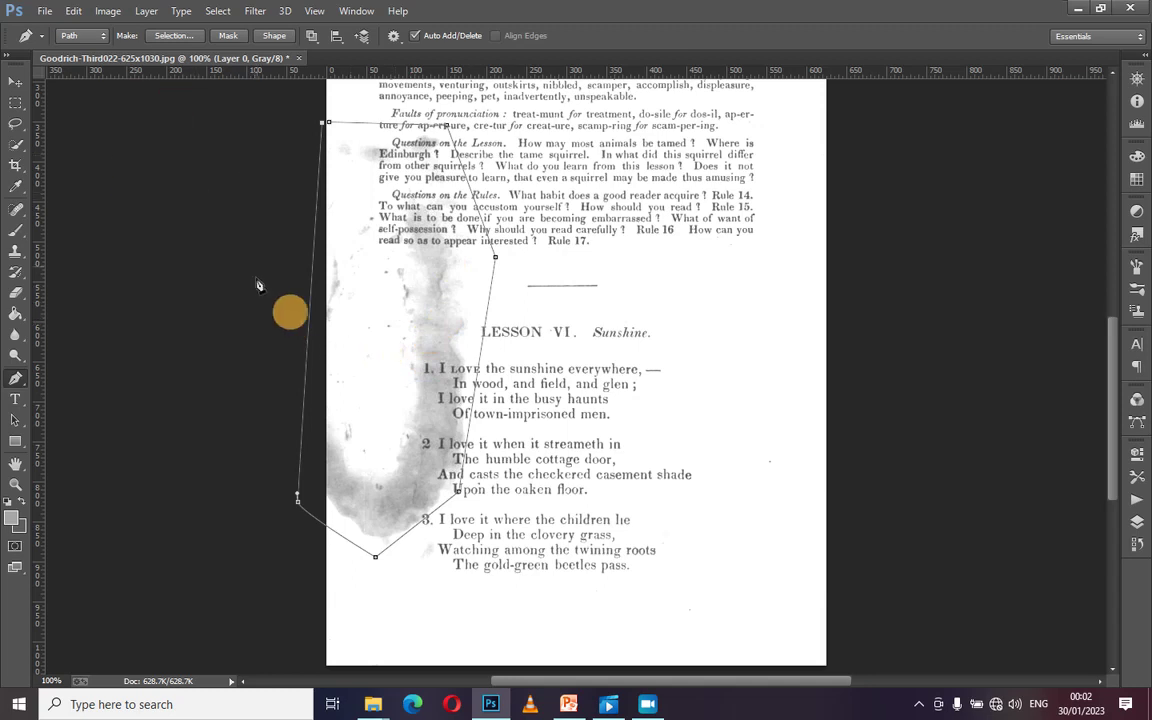
left_click(172, 37)
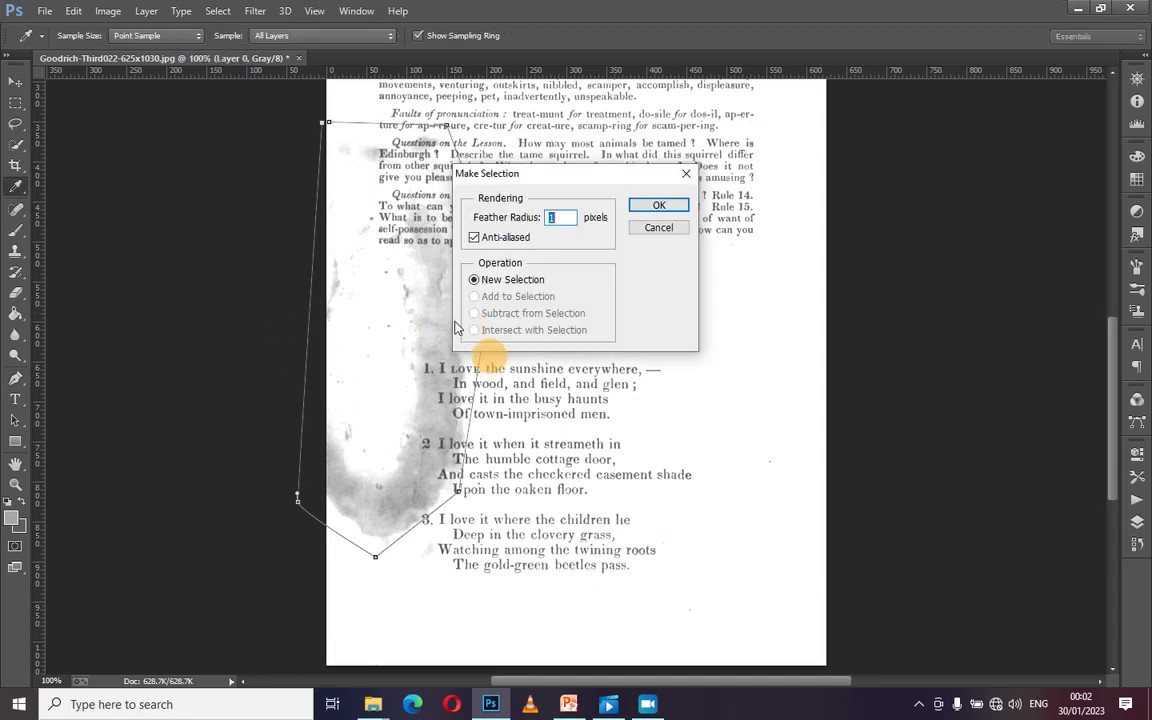
left_click(659, 206)
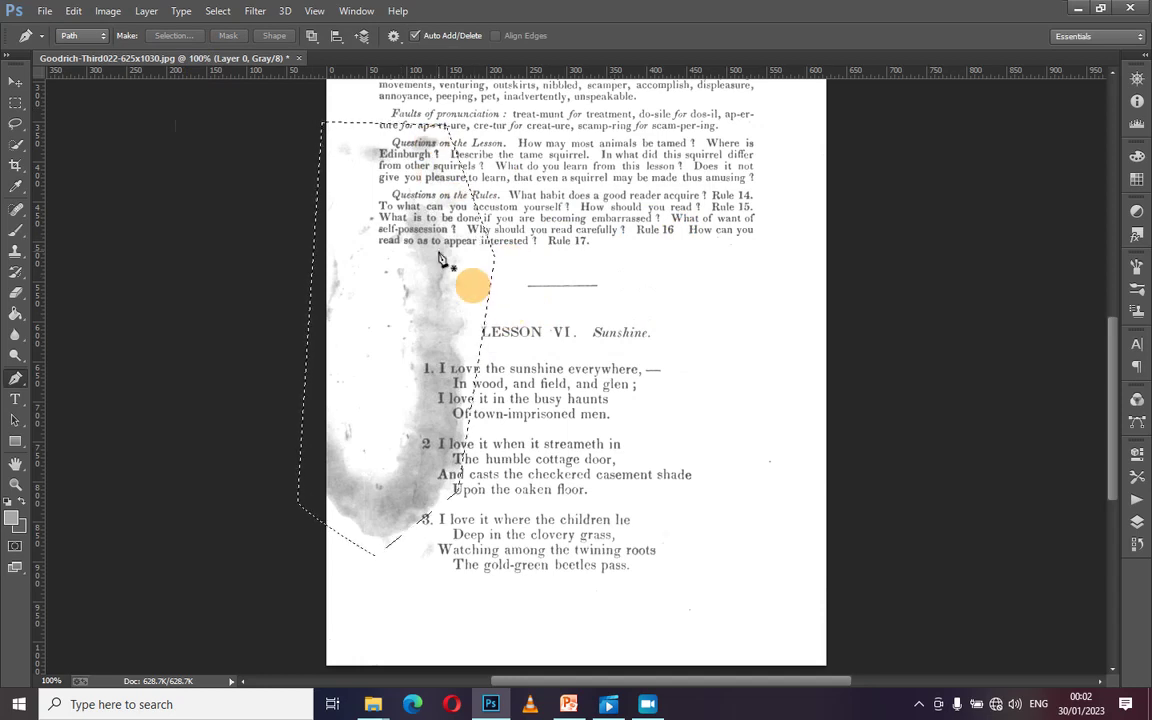
left_click(110, 12)
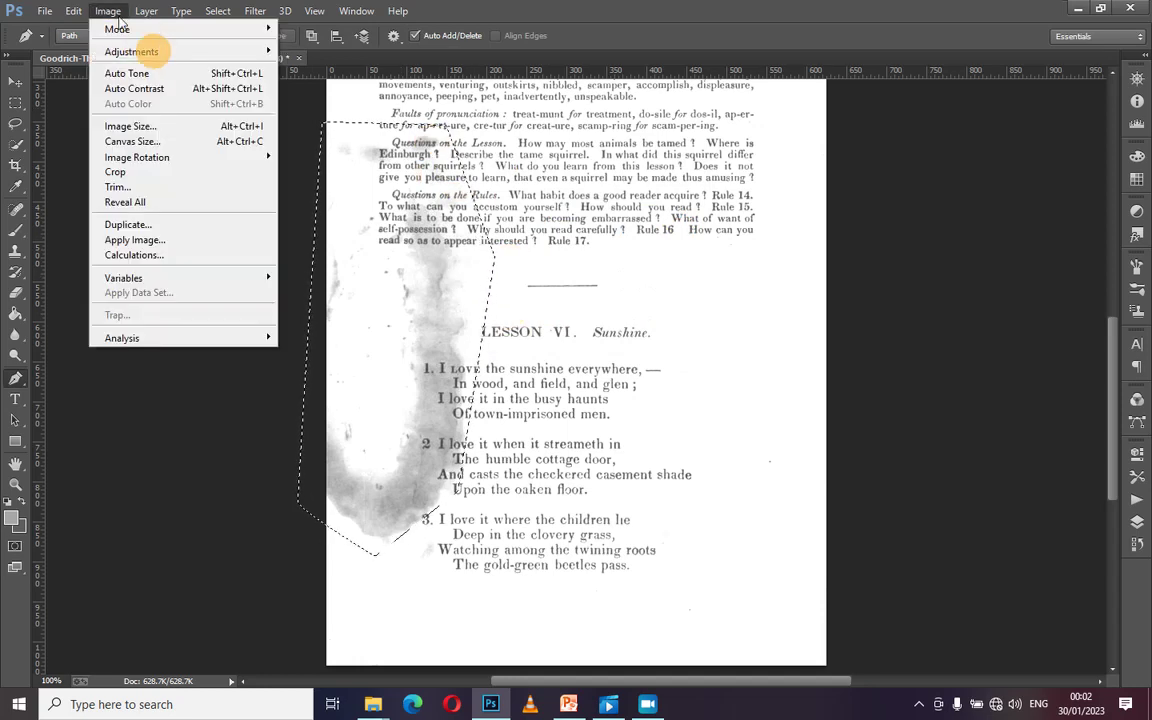
mouse_move(123, 47)
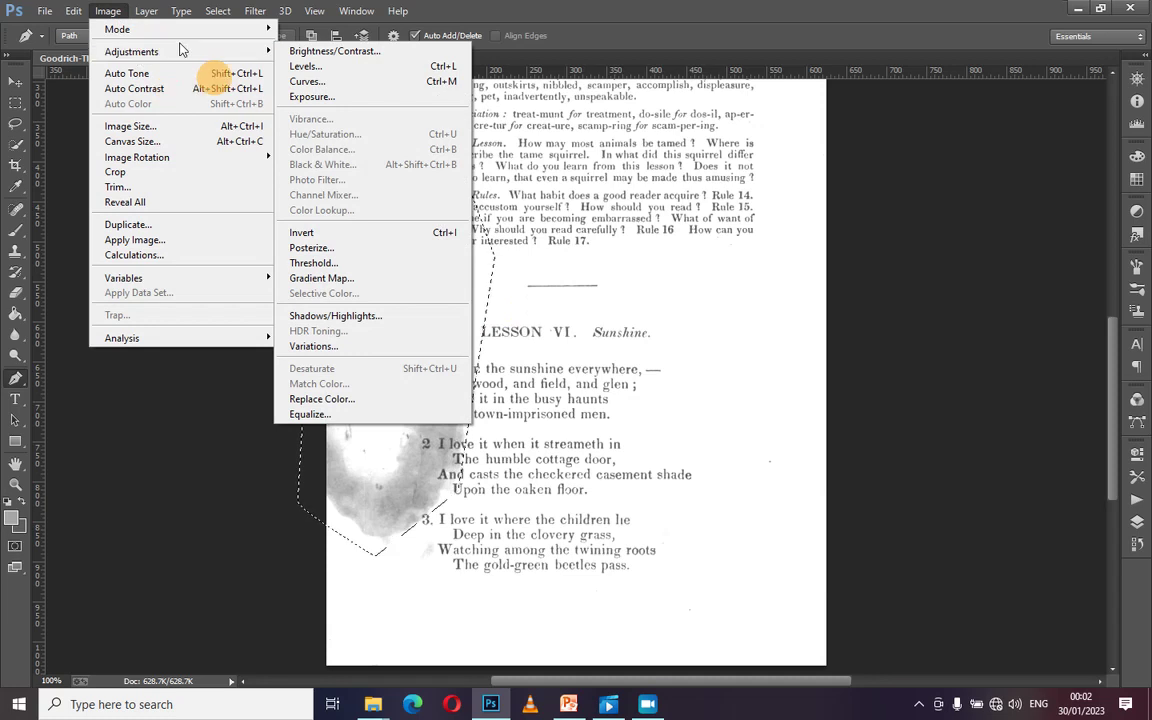
left_click(225, 52)
left_click(250, 55)
left_click(262, 58)
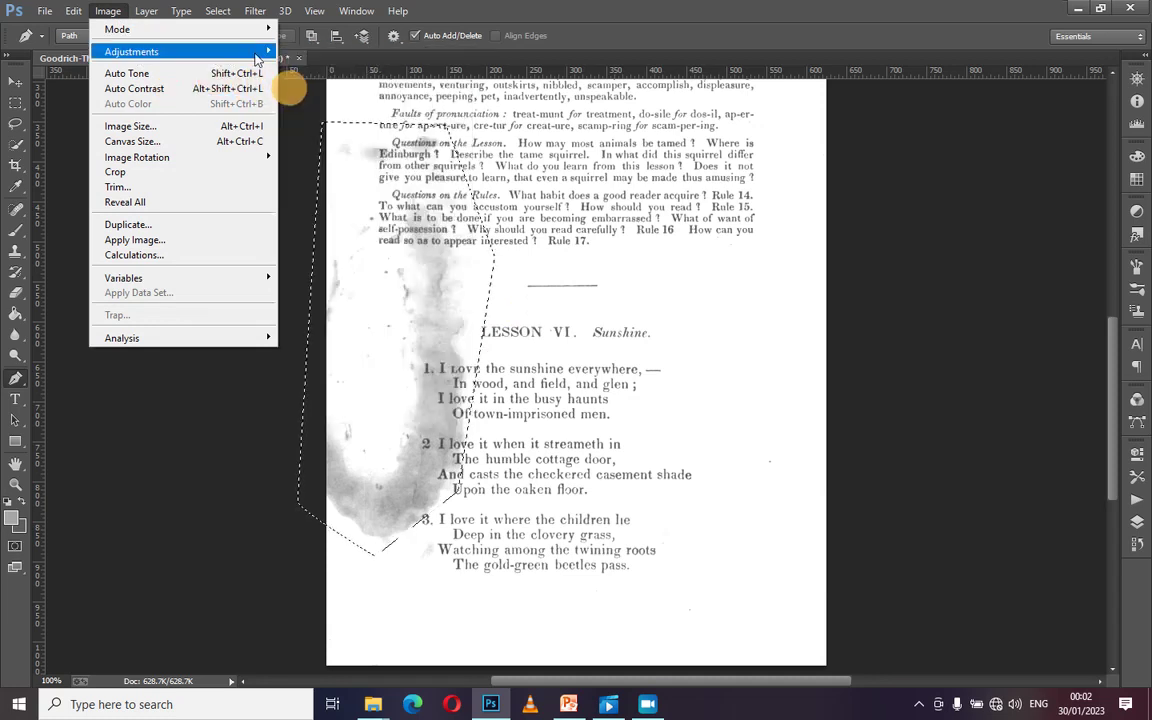
mouse_move(240, 52)
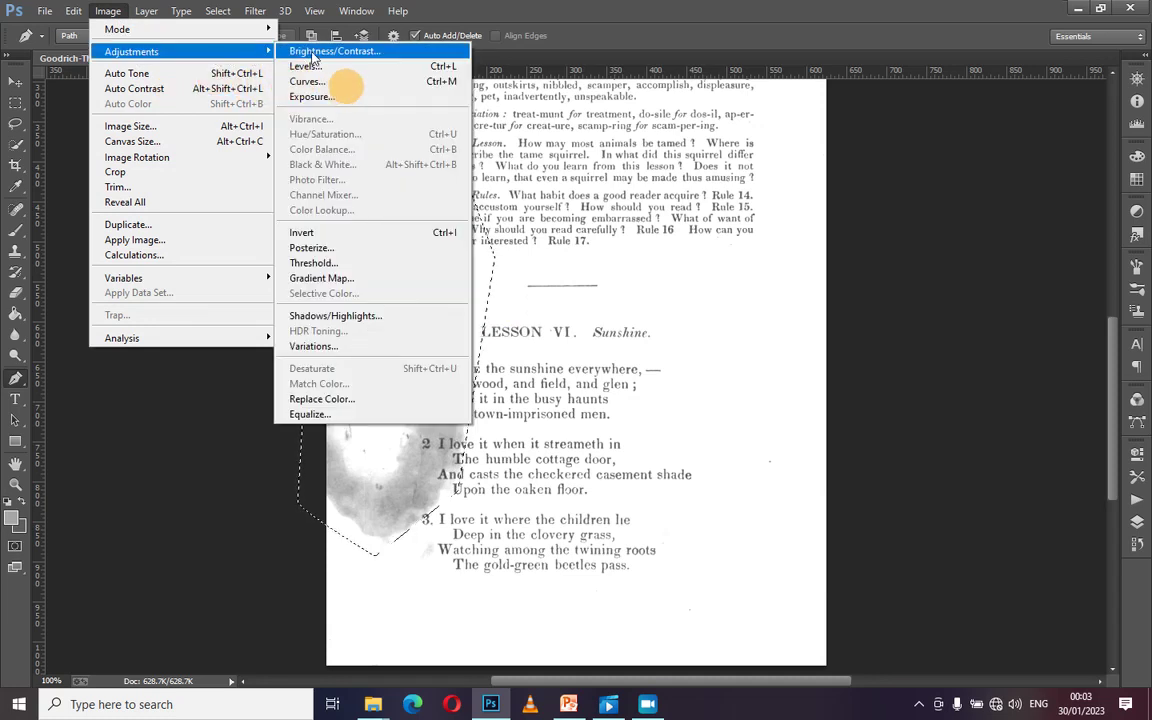
left_click(312, 57)
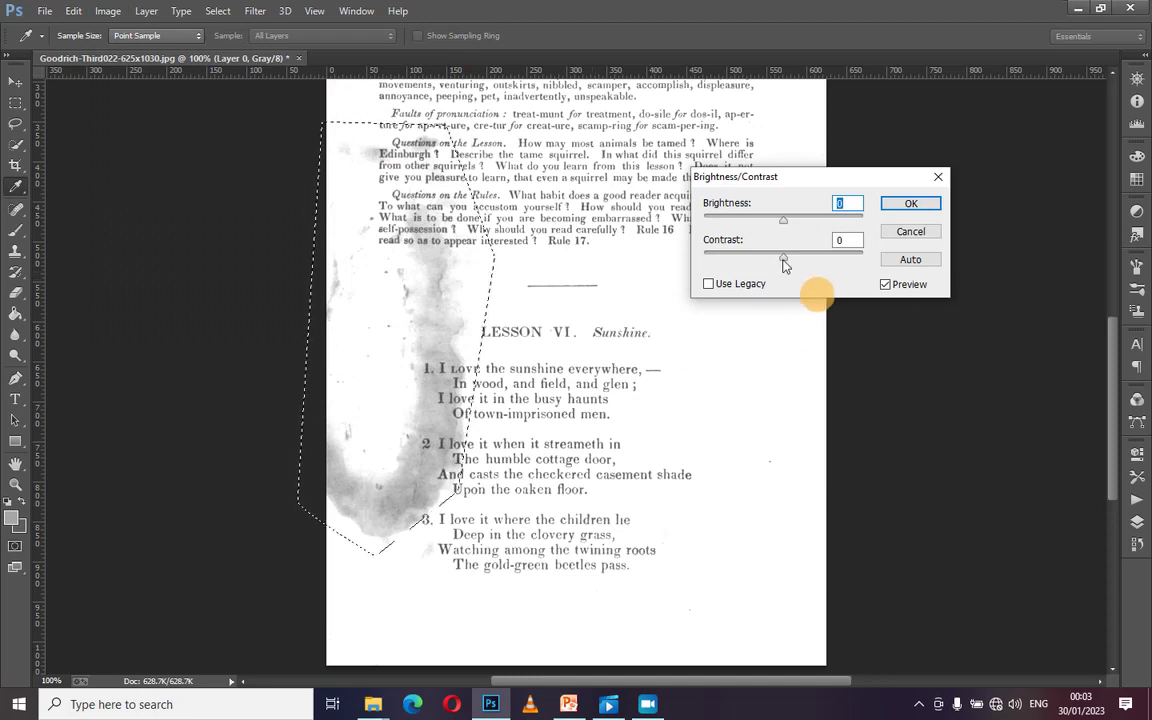
left_click_drag(784, 262, 789, 224)
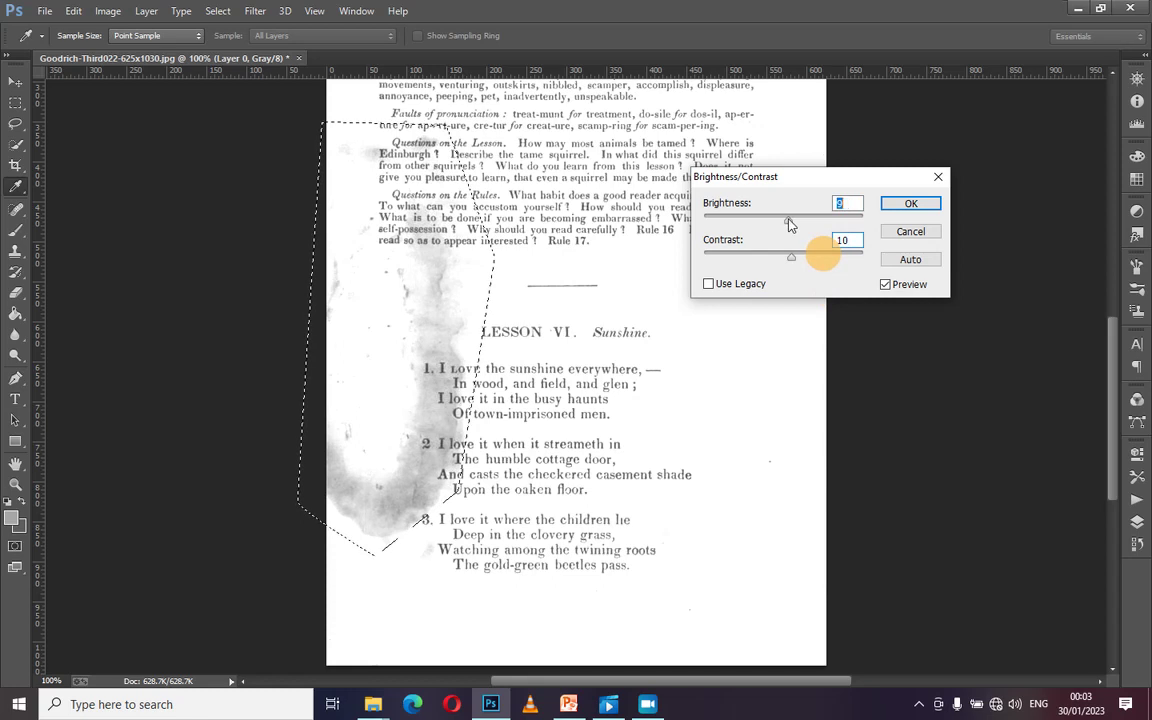
left_click_drag(789, 224, 791, 224)
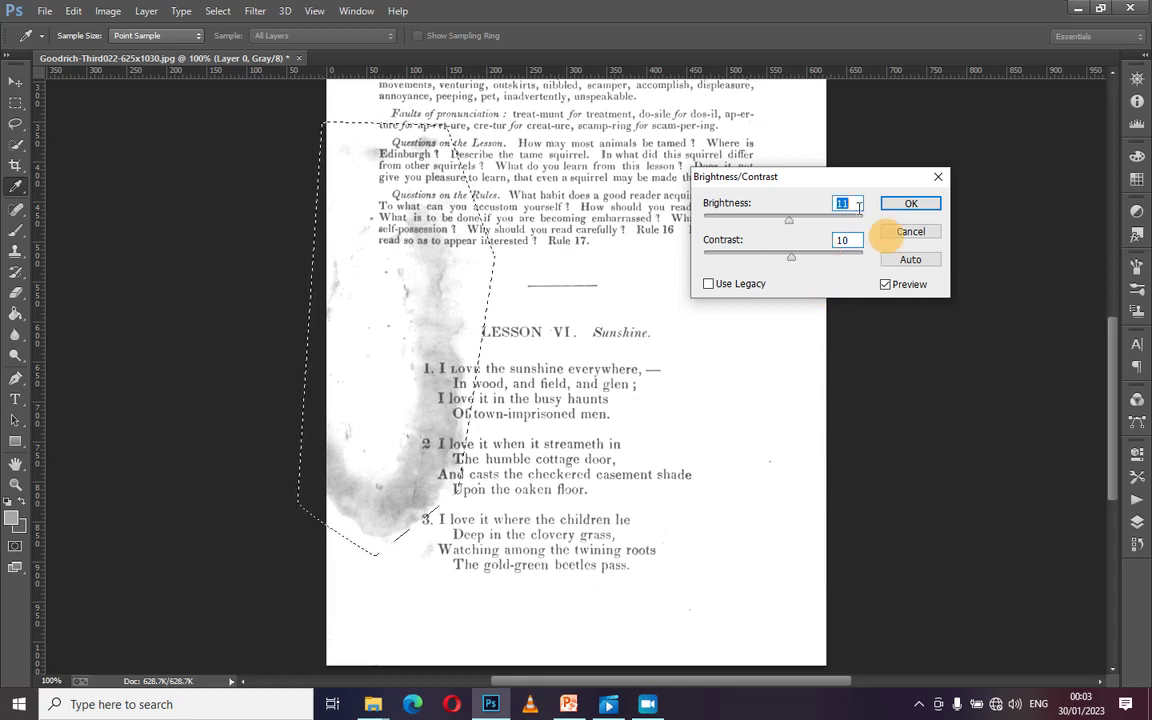
left_click(855, 204)
key("BackSpace")
key("BackSpace")
type("10")
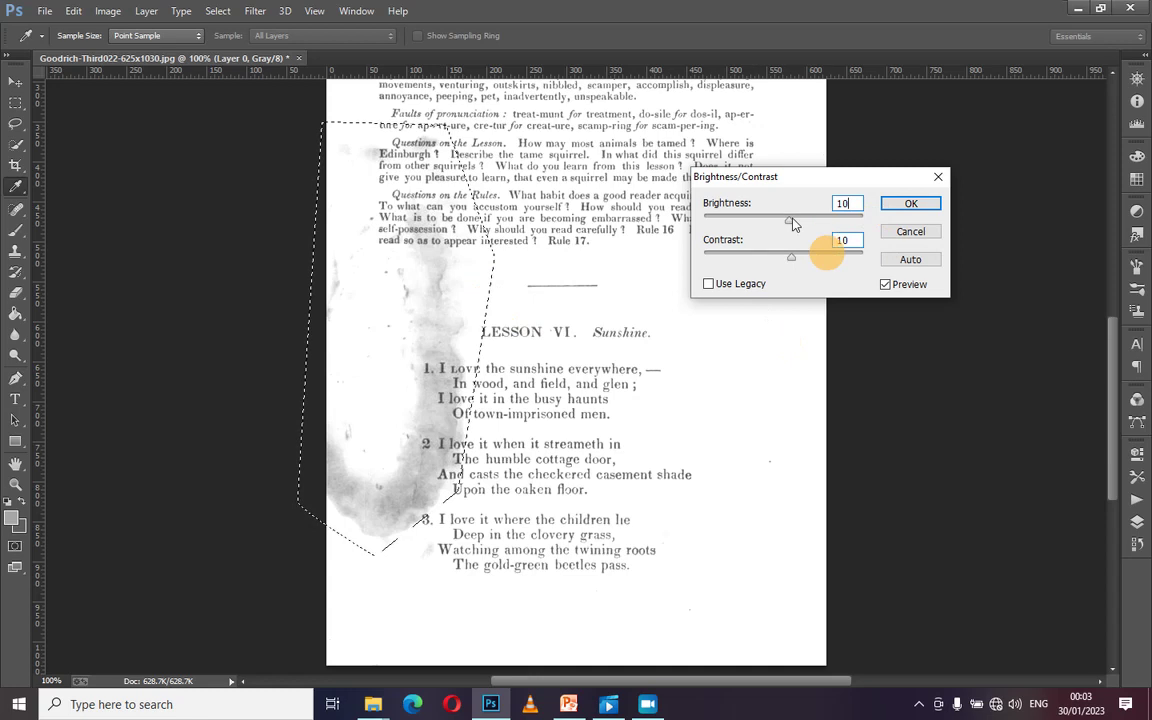
mouse_move(790, 222)
left_mouse_down()
mouse_move(733, 226)
mouse_move(840, 212)
mouse_move(793, 222)
left_mouse_up()
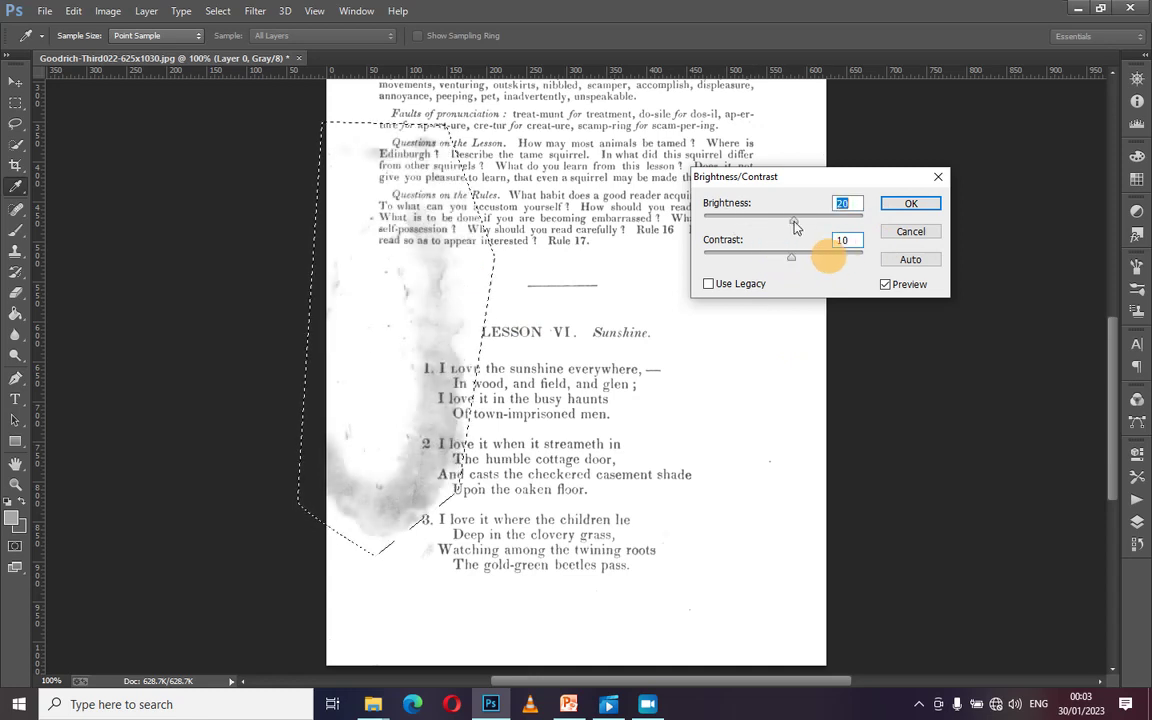
left_click(911, 232)
key("p")
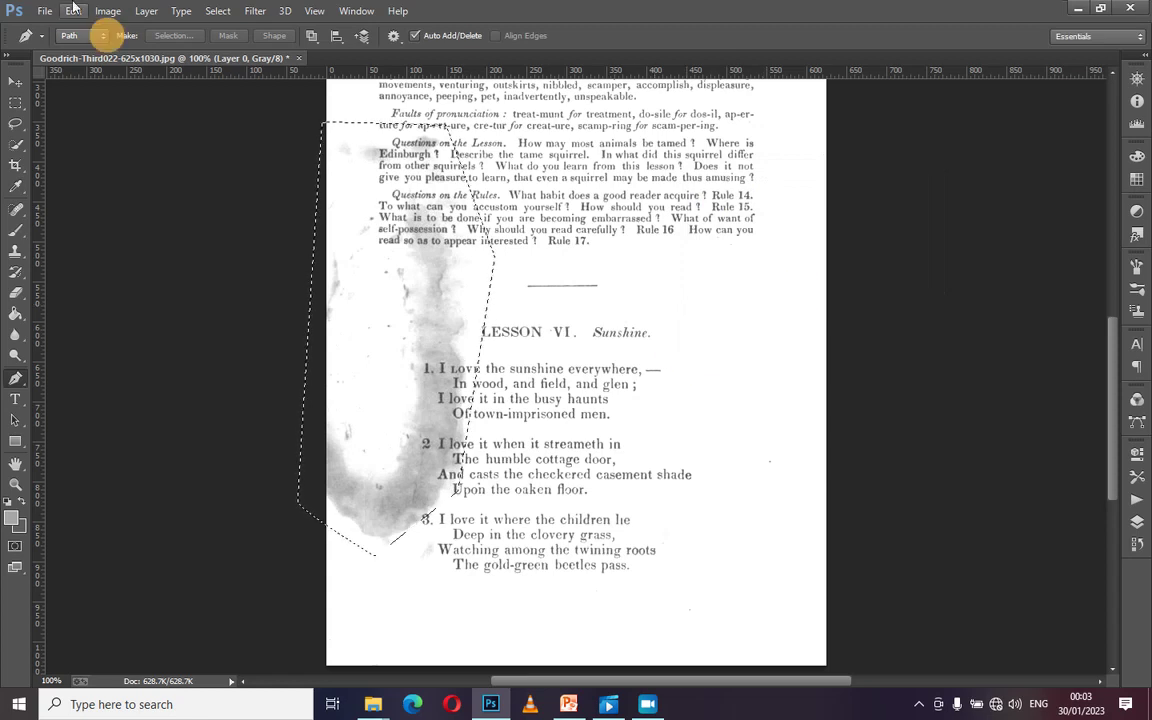
Step: Apply Brightness/Contrast with brightness 10 and contrast 10 to the selected stain
left_click(110, 12)
mouse_move(180, 57)
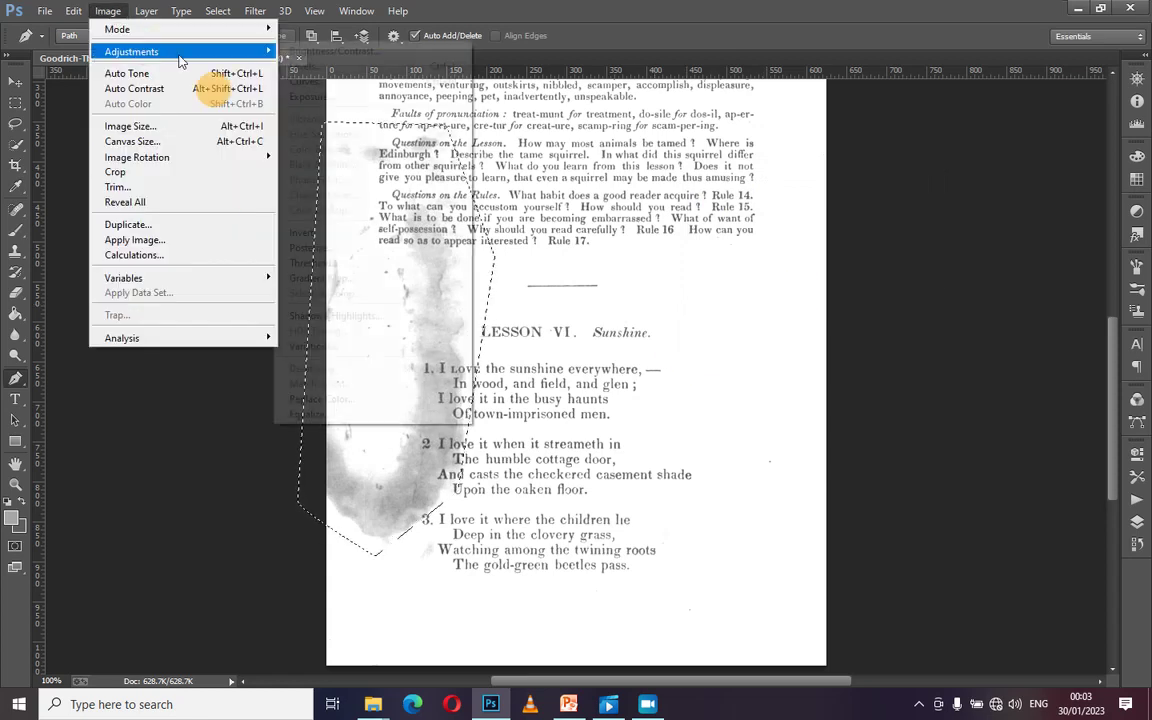
left_click(305, 51)
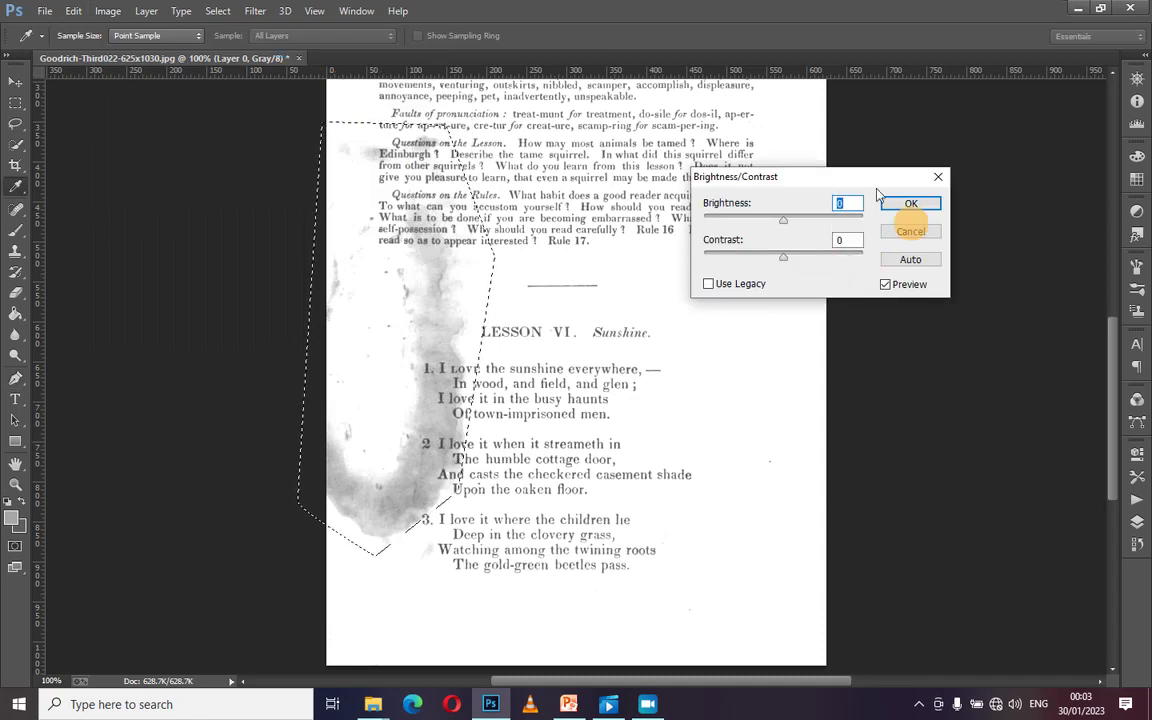
key("BackSpace")
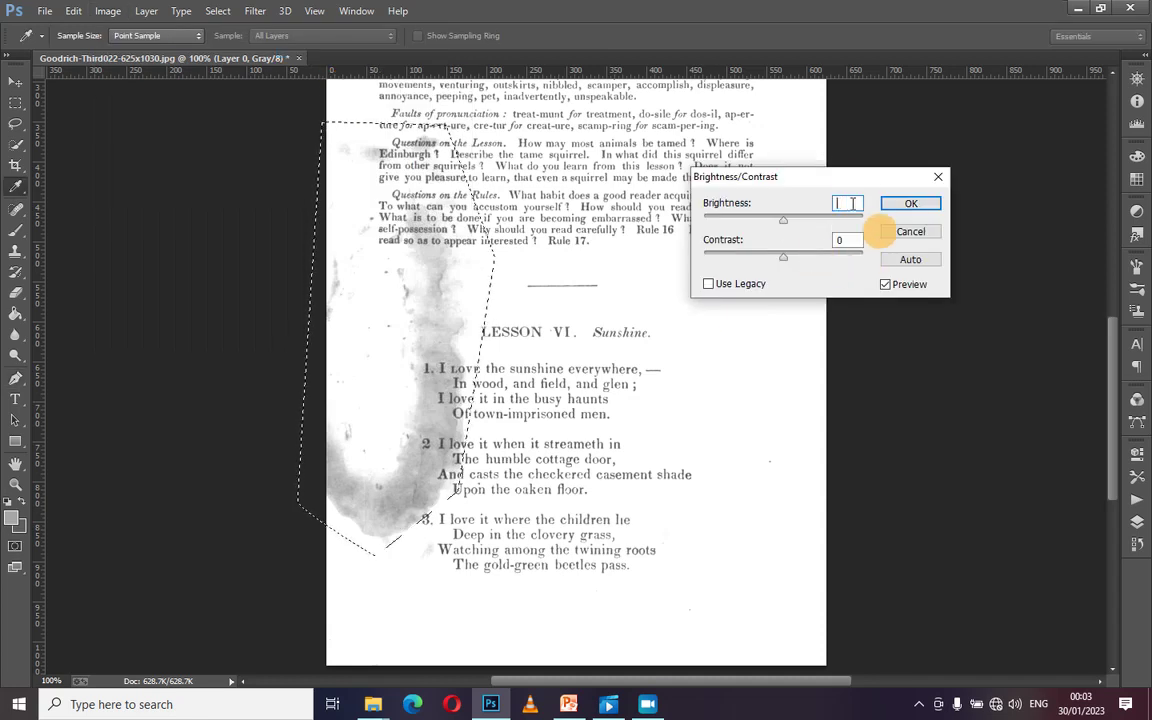
type("10")
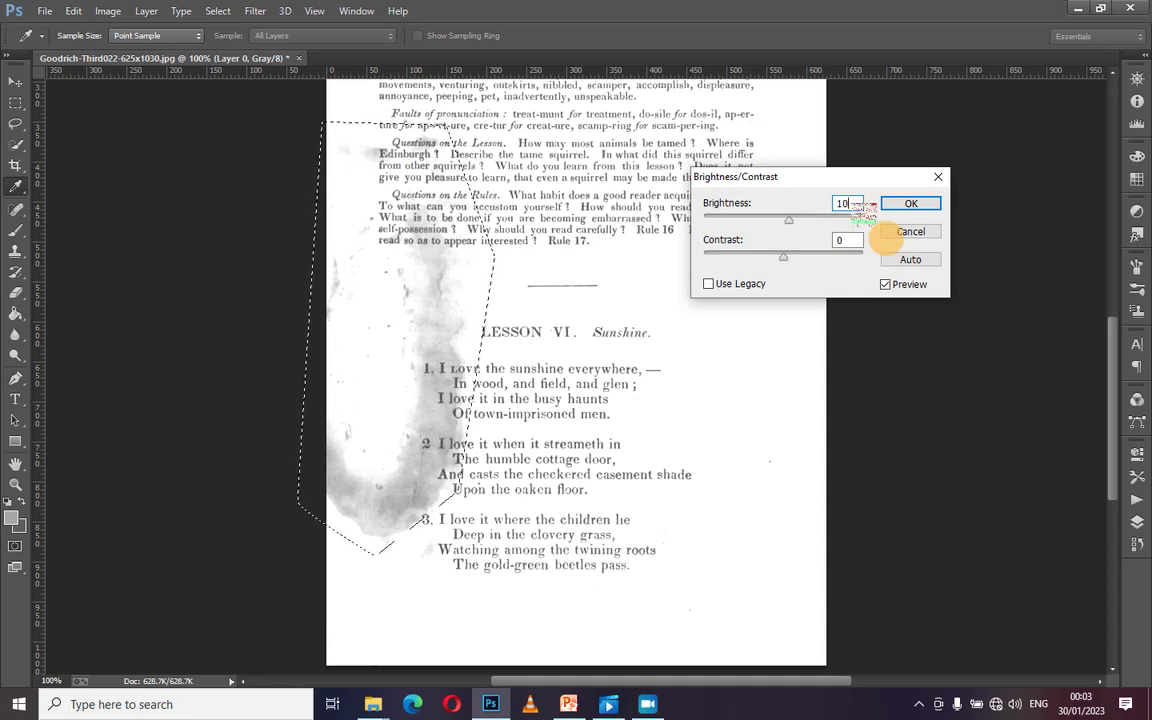
left_click(852, 240)
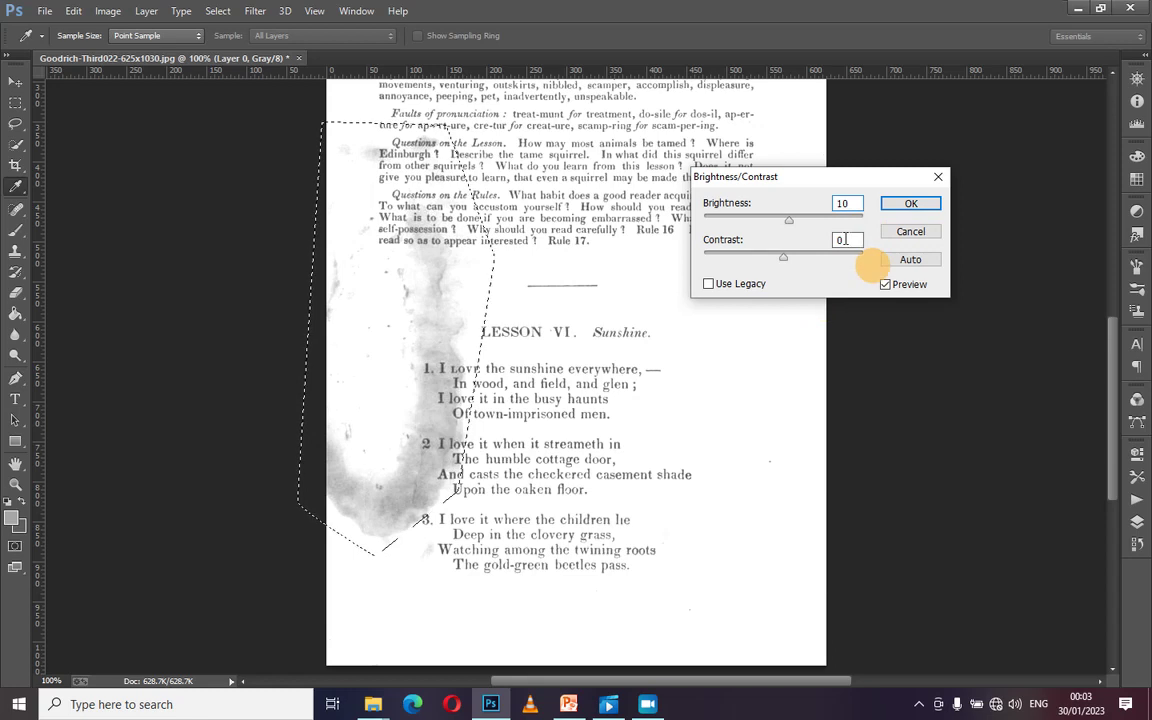
type("10")
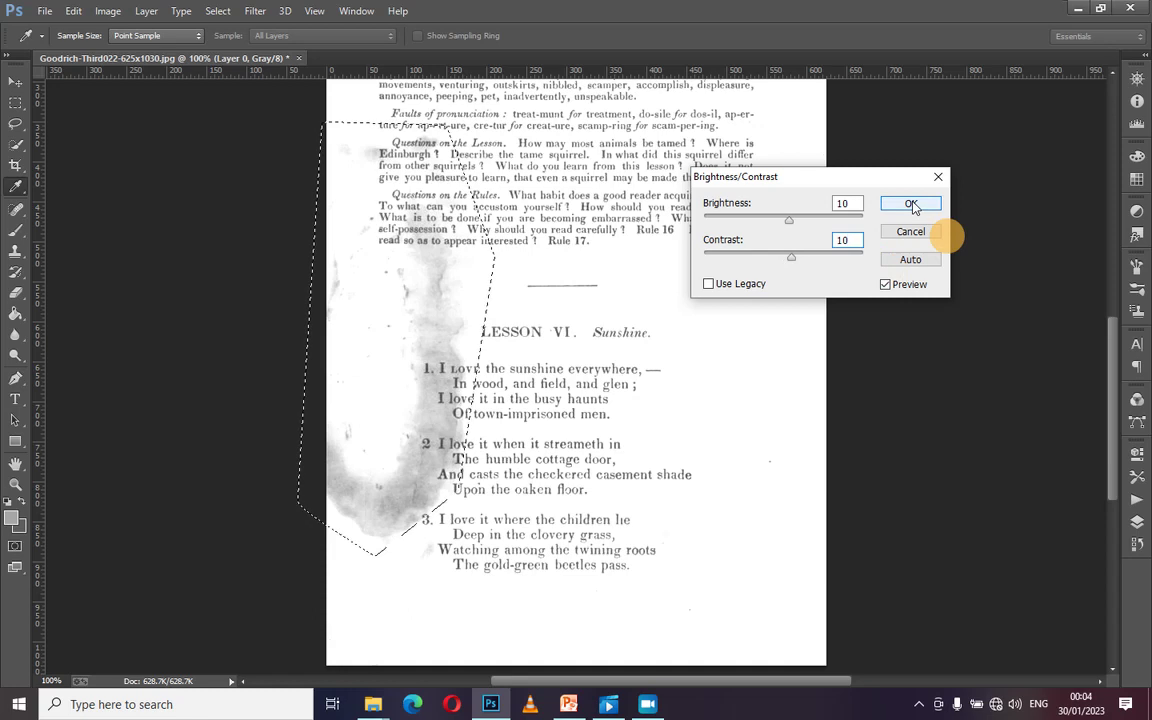
left_click(913, 204)
key("p")
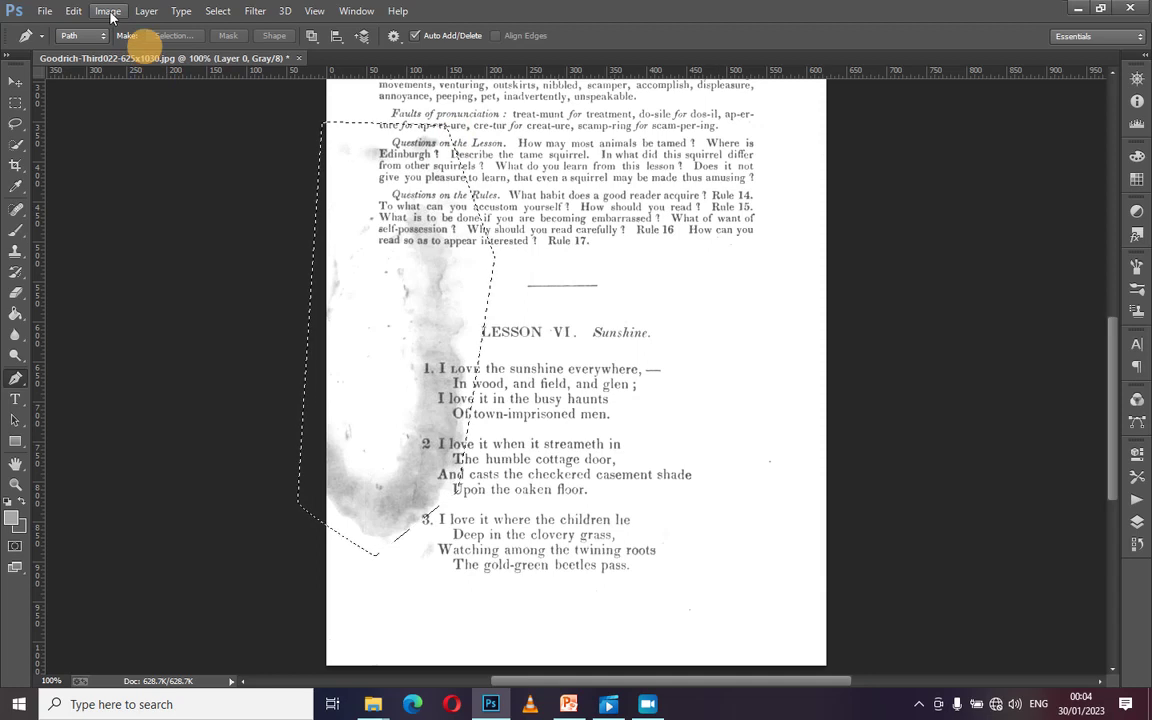
Step: Apply a Brightness/Contrast pass of brightness 10 and contrast 10 inside the stain selection
left_click(1136, 521)
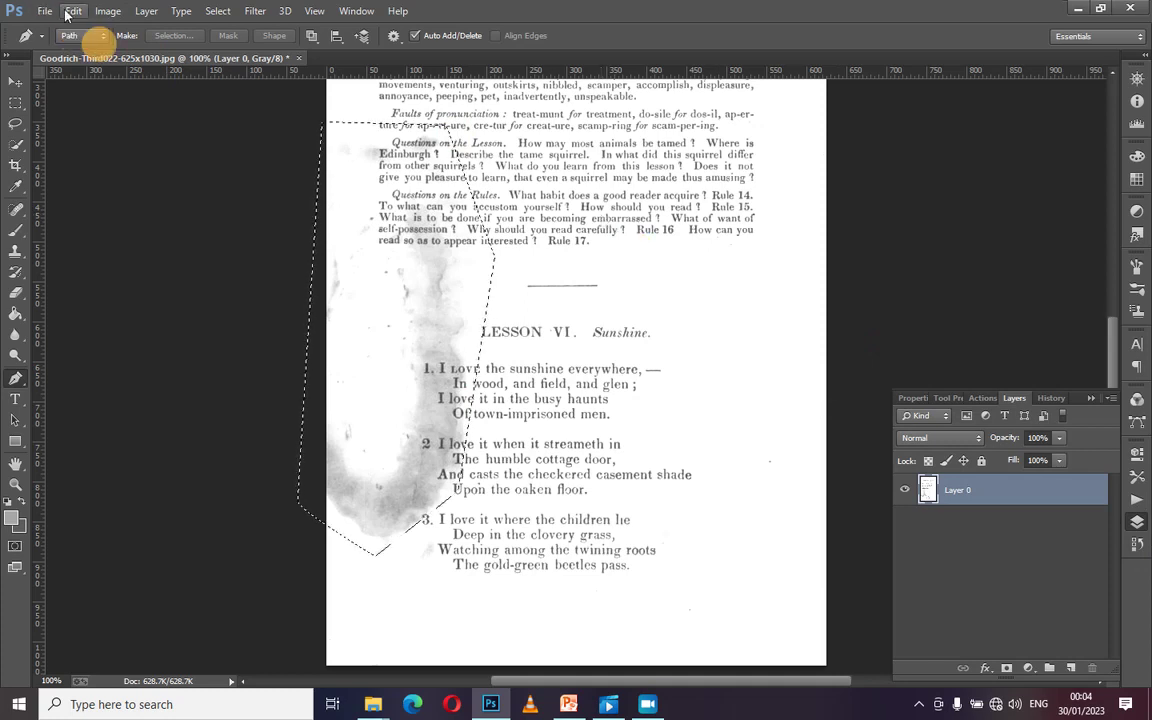
left_click(110, 12)
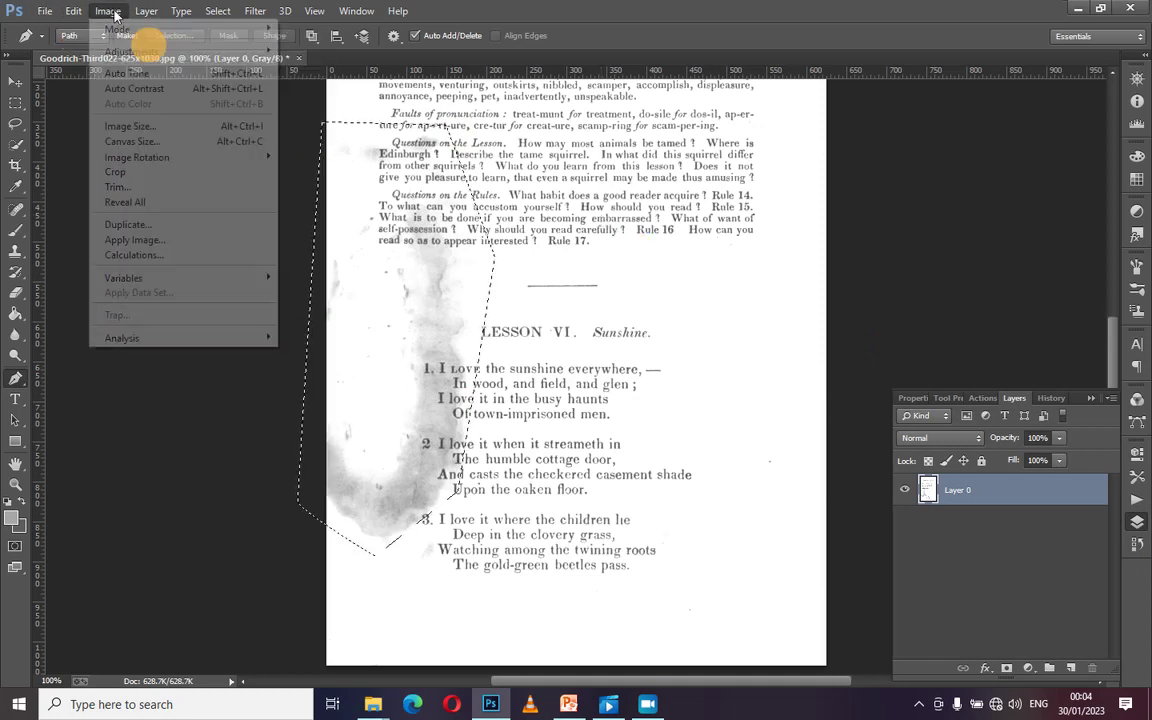
mouse_move(130, 52)
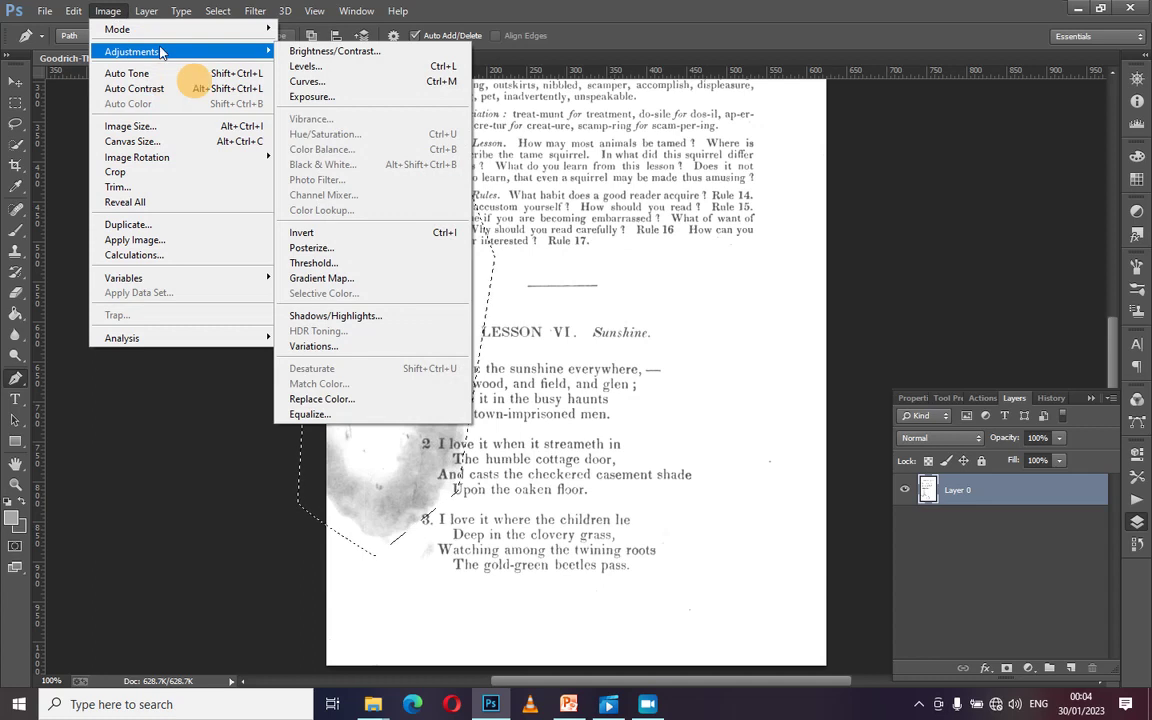
left_click(296, 54)
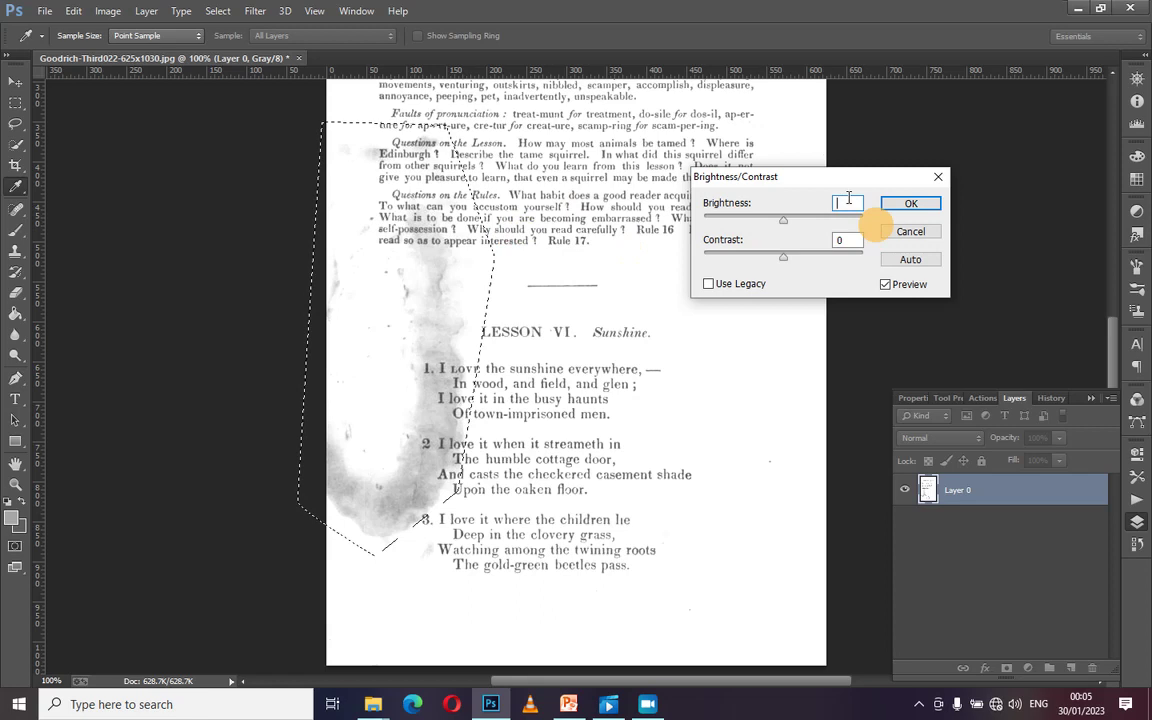
type("10")
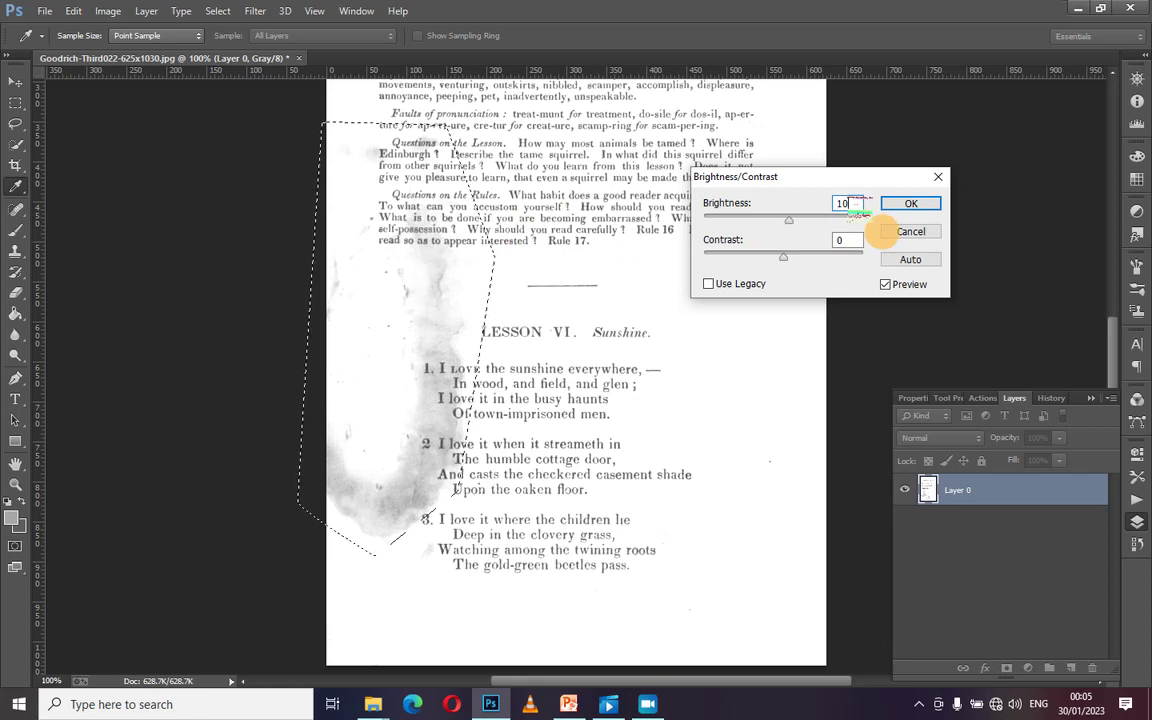
left_click(846, 239)
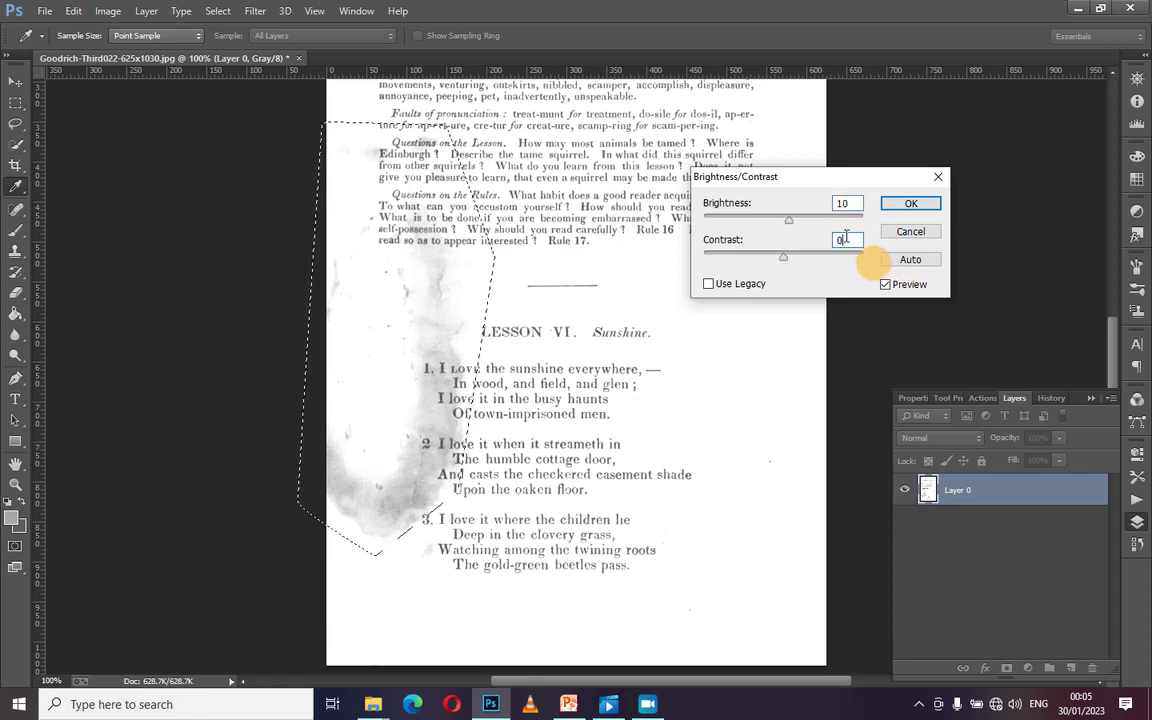
type("10")
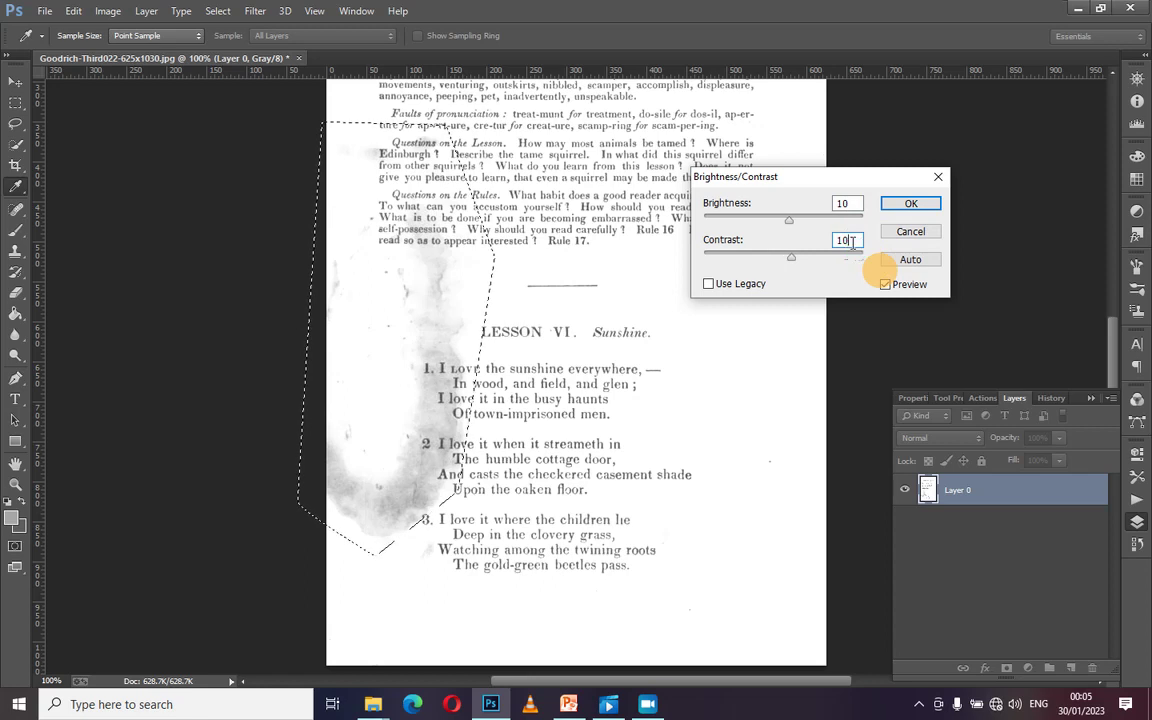
left_click(908, 204)
key("p")
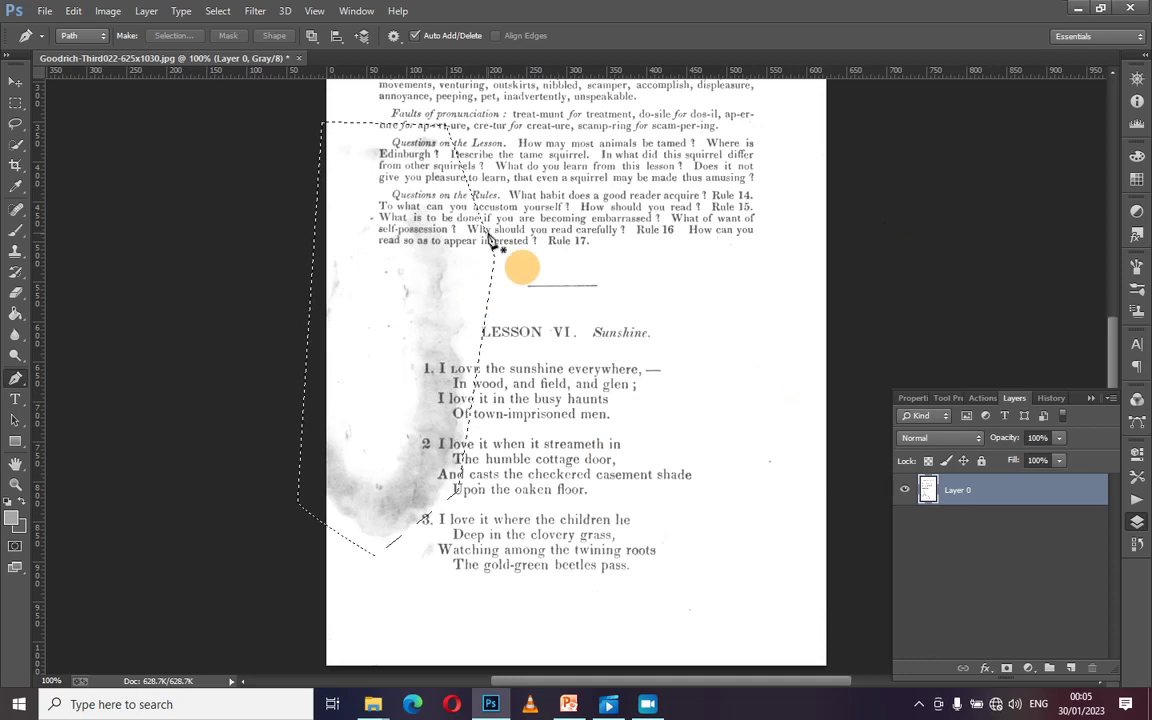
Step: Apply a second Brightness/Contrast pass of 10 and 10 to fade the stain further
left_click(108, 11)
mouse_move(141, 55)
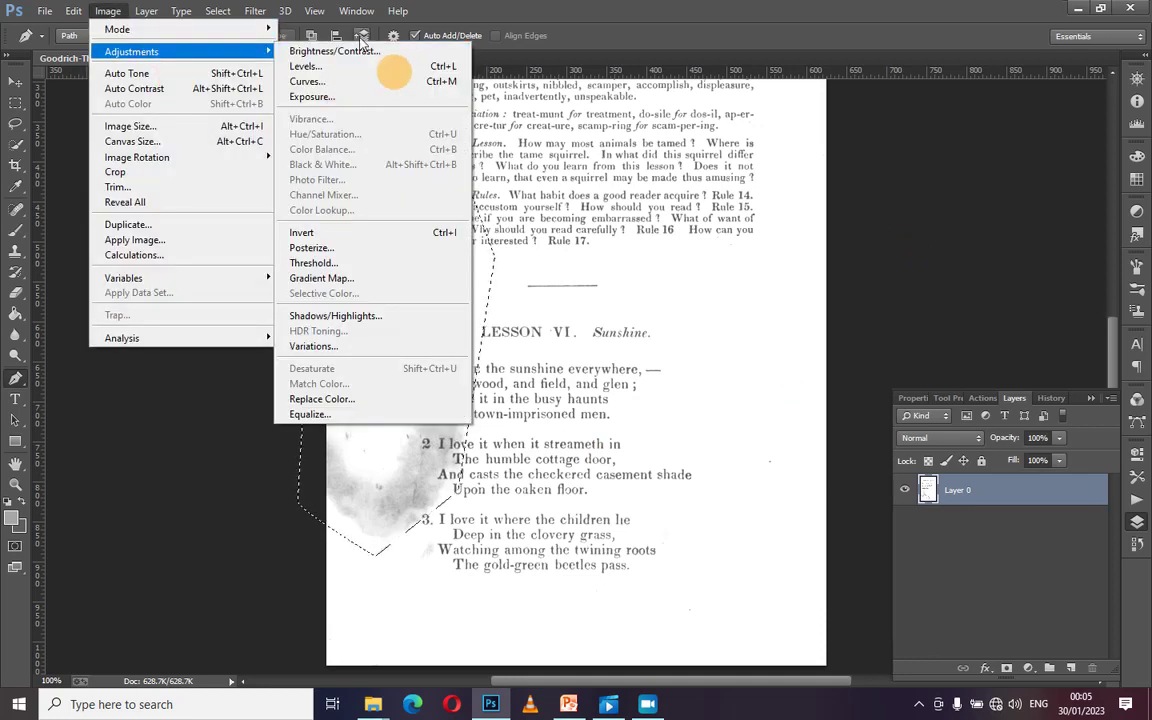
left_click(368, 50)
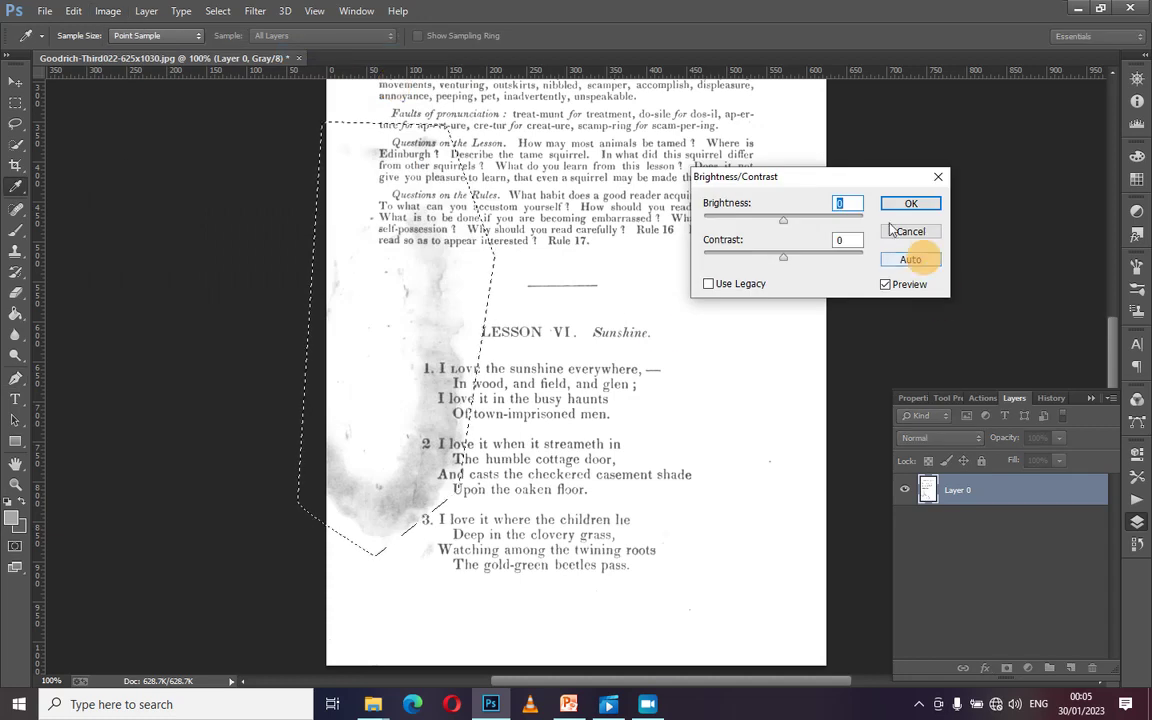
type("10")
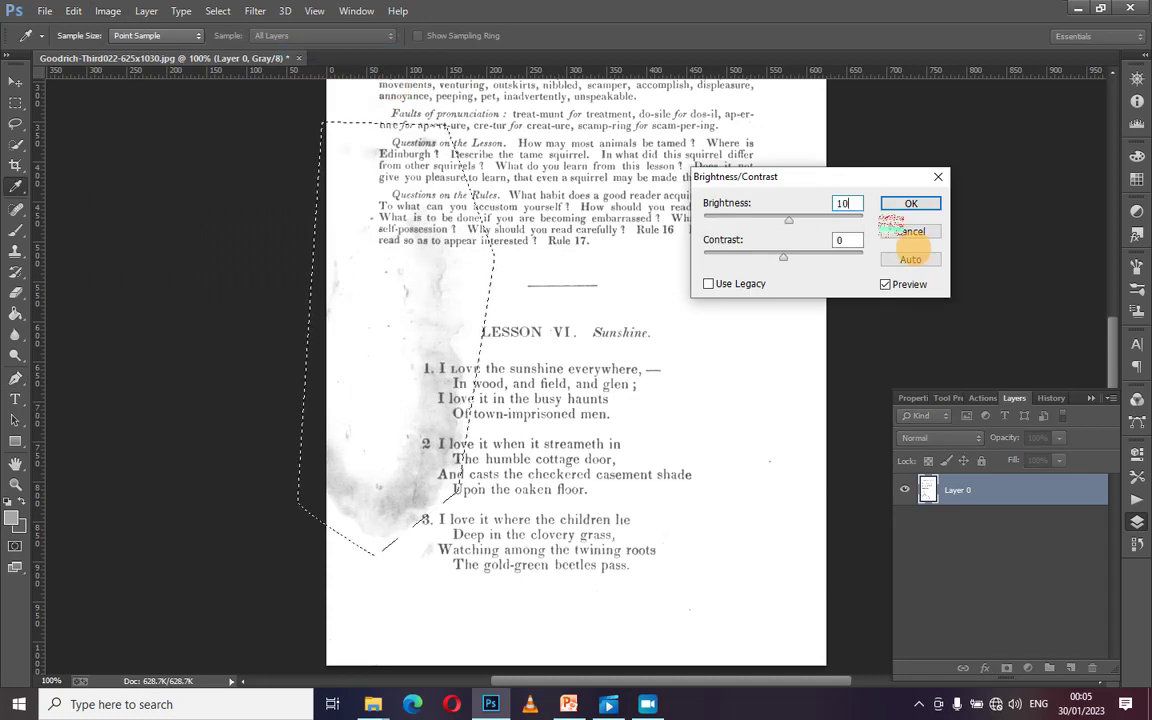
left_click(850, 240)
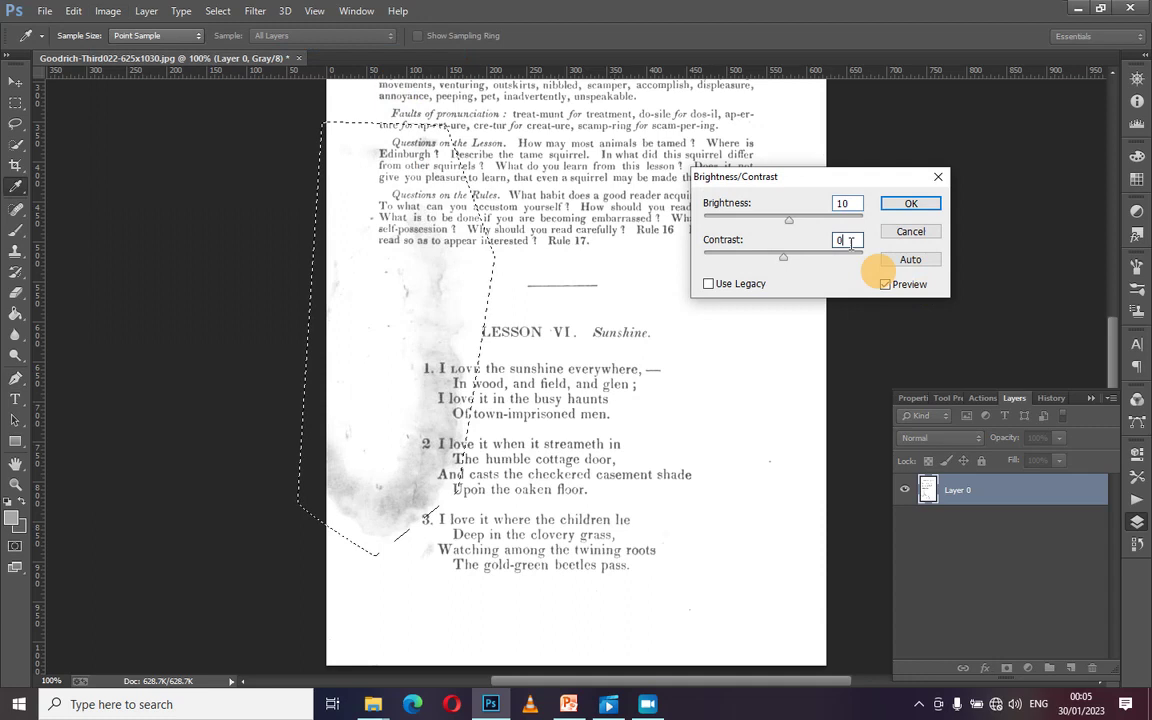
type("10")
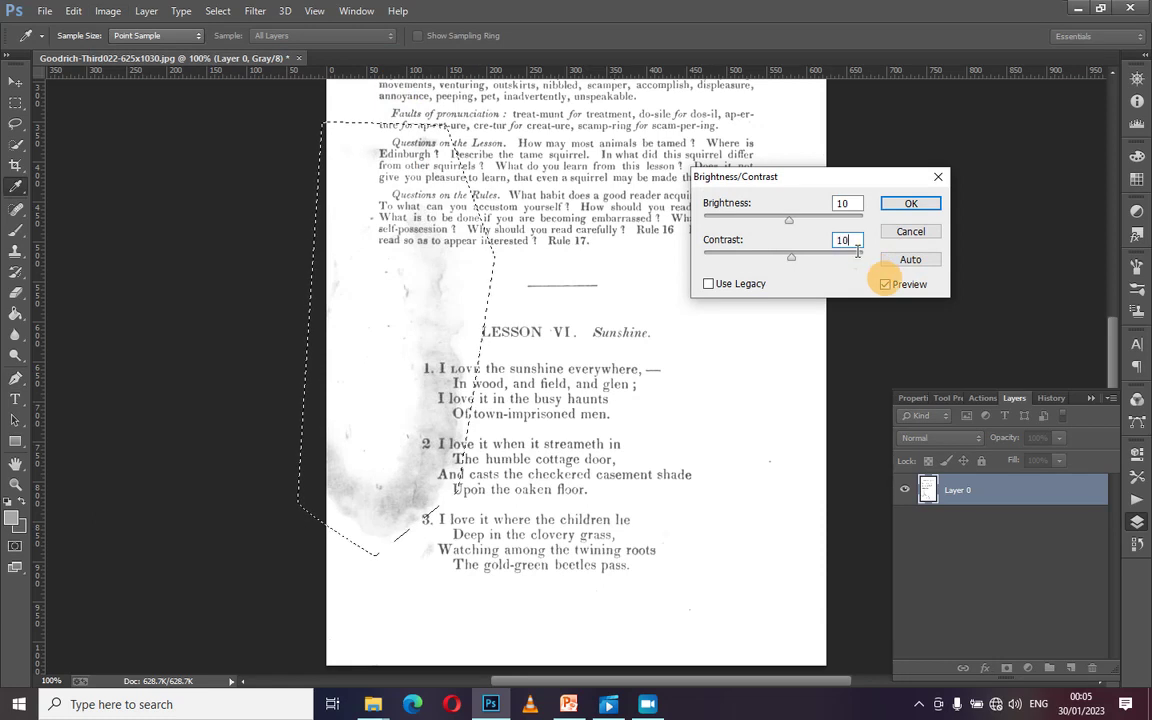
type("p")
left_click(910, 204)
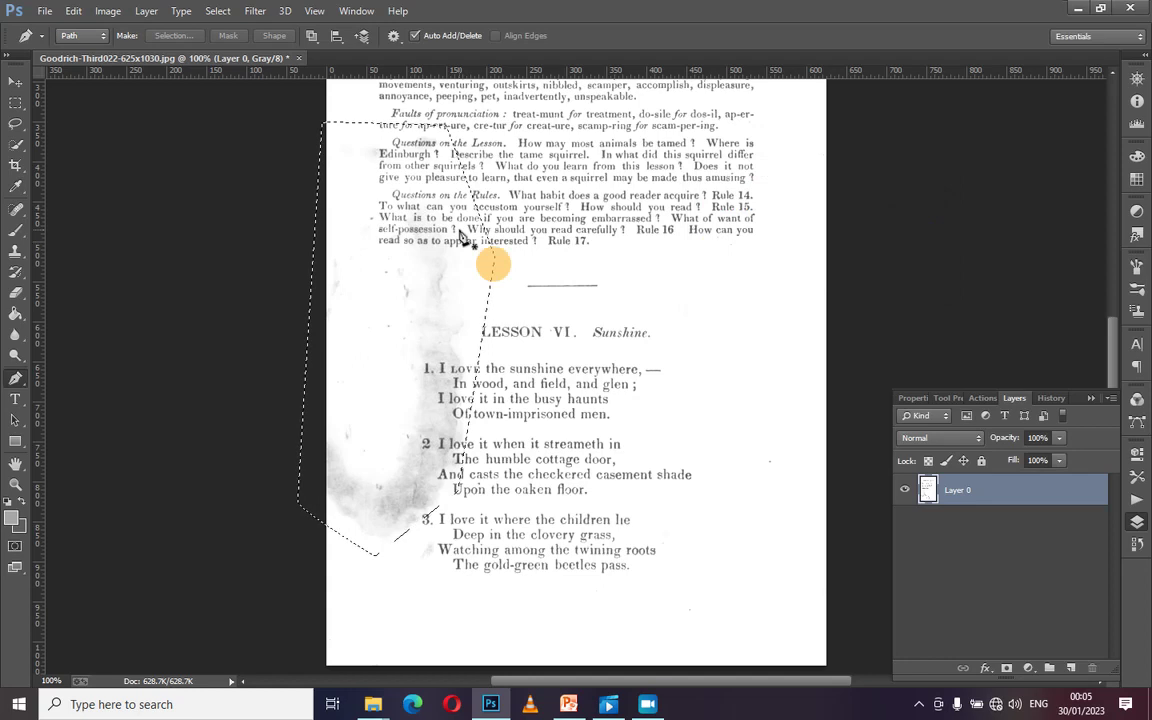
left_click(108, 11)
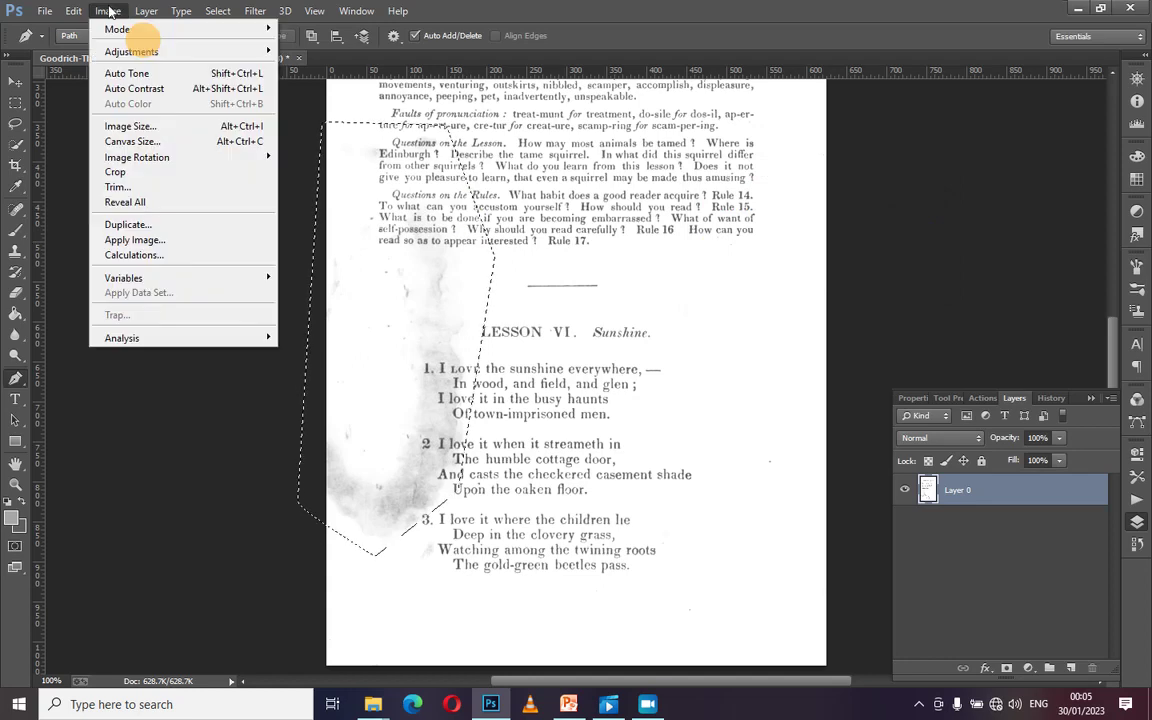
Step: Apply a second, stronger Brightness/Contrast pass of Brightness 14 and Contrast 14 to the selected stain
mouse_move(140, 51)
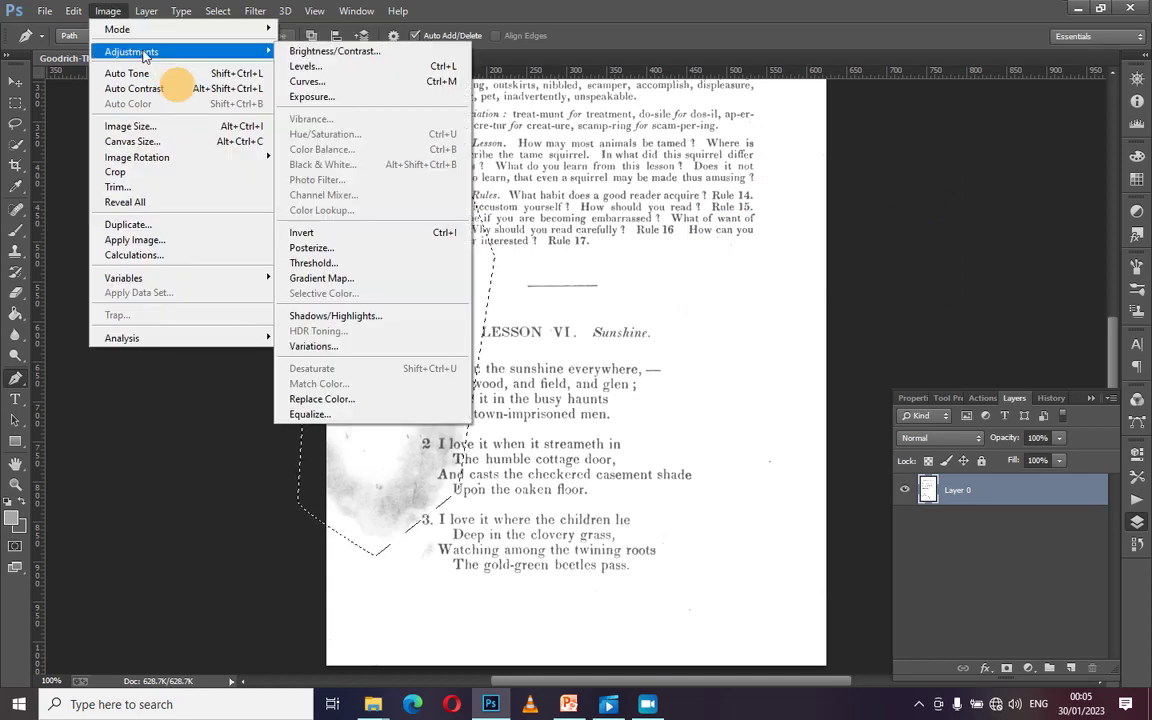
left_click(285, 50)
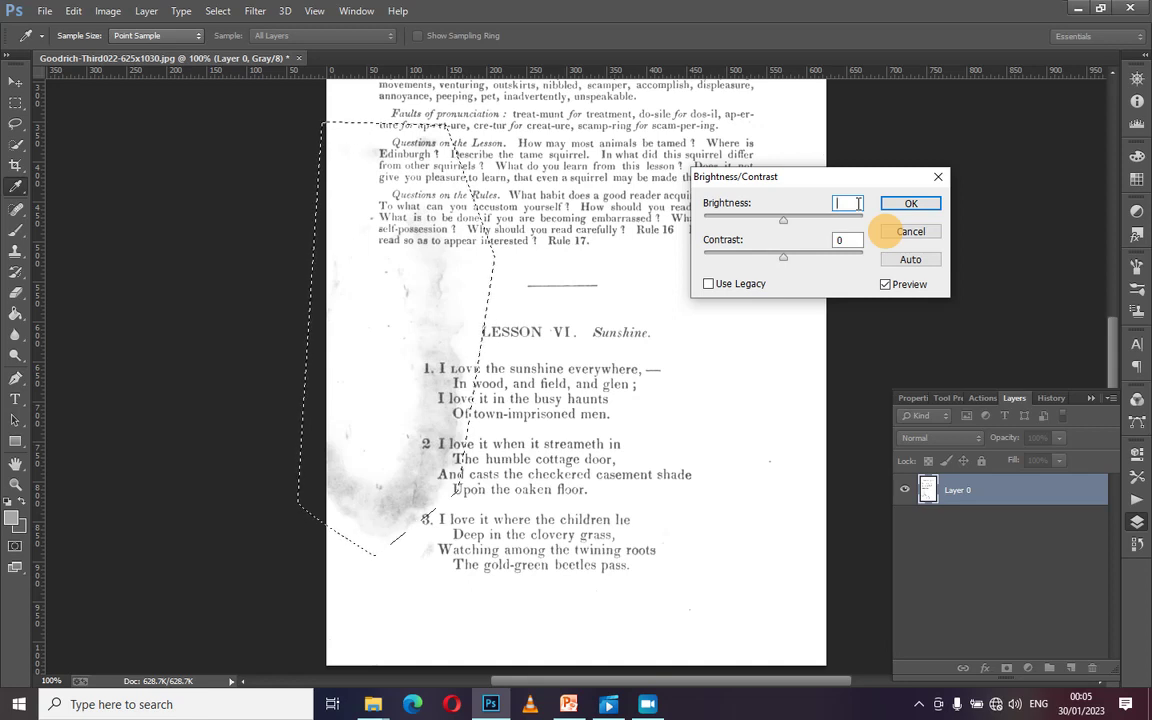
type("14")
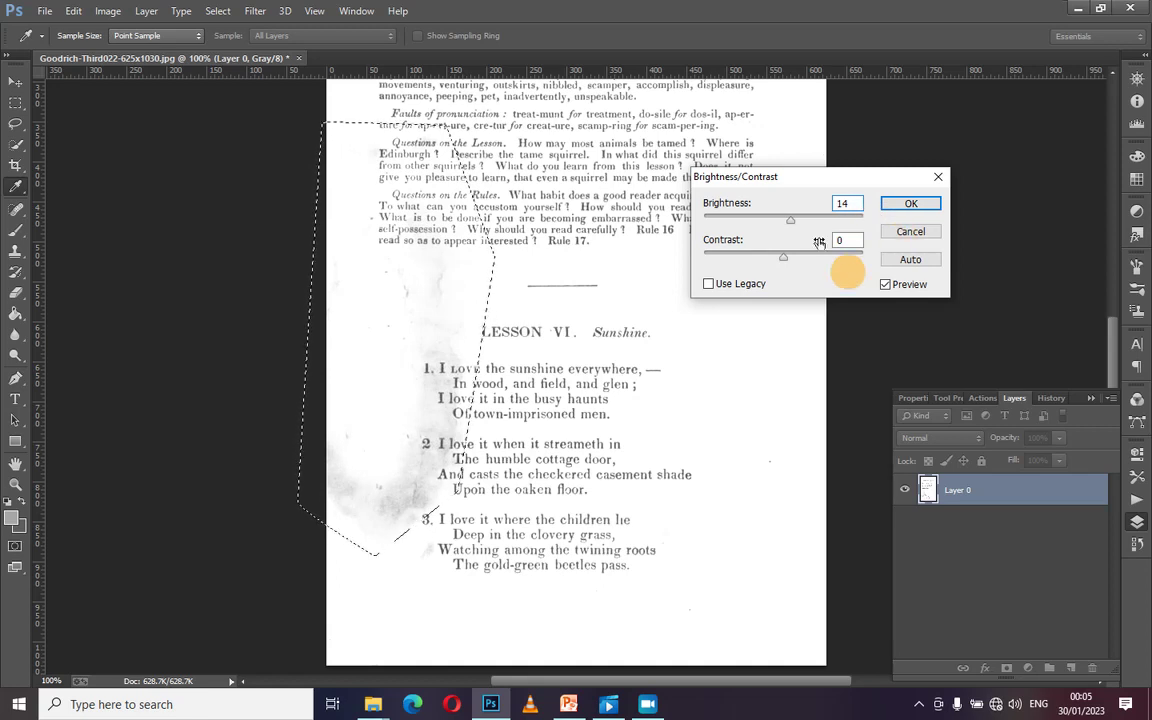
left_click(849, 245)
type("14")
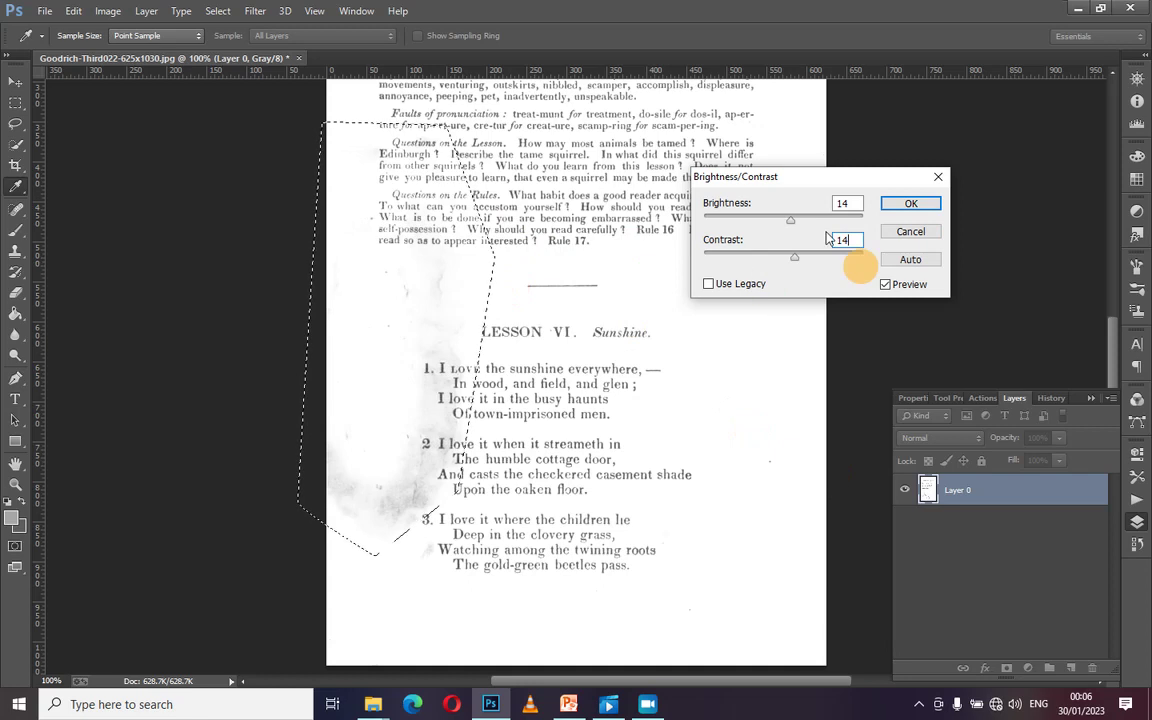
left_click(898, 205)
key("p")
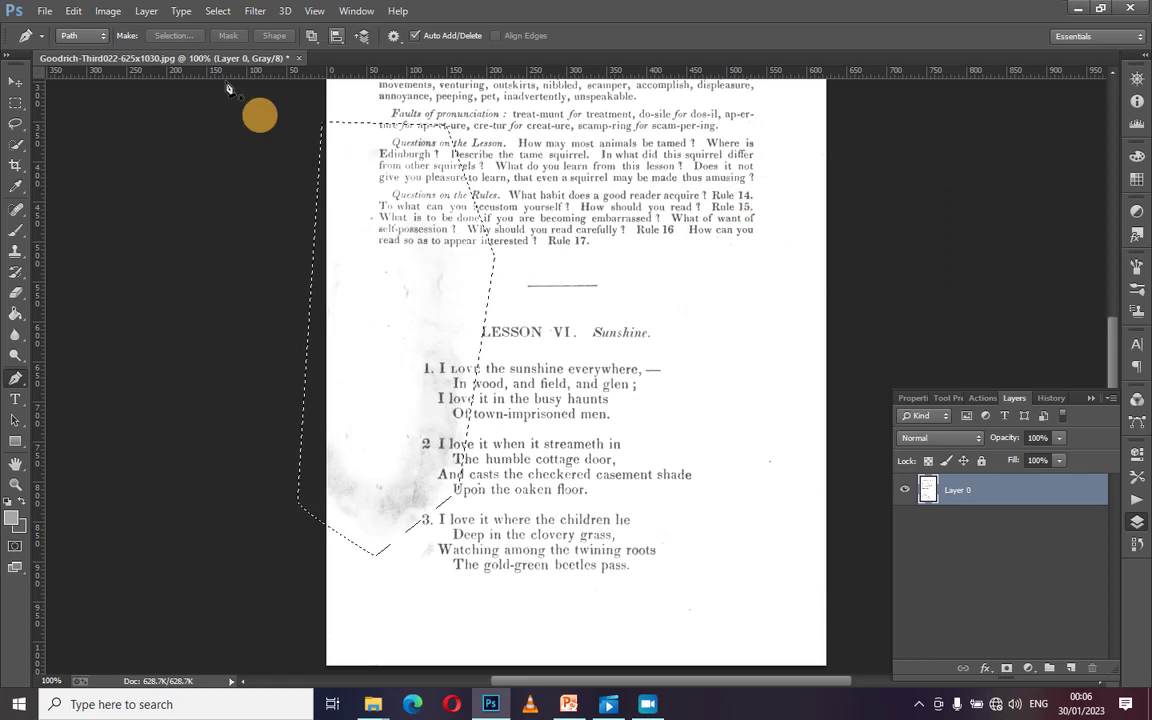
Step: Apply another Brightness/Contrast pass with Brightness 12 and Contrast 12 to the remaining stain
left_click(110, 10)
mouse_move(140, 51)
left_click(318, 43)
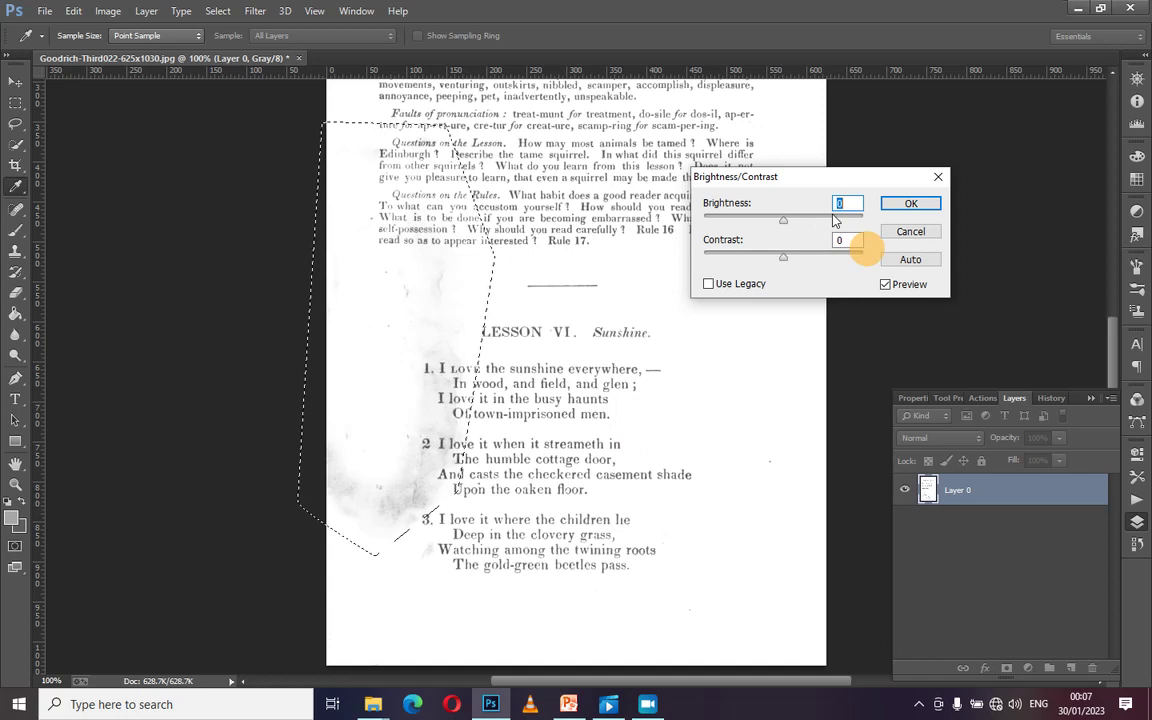
type("12")
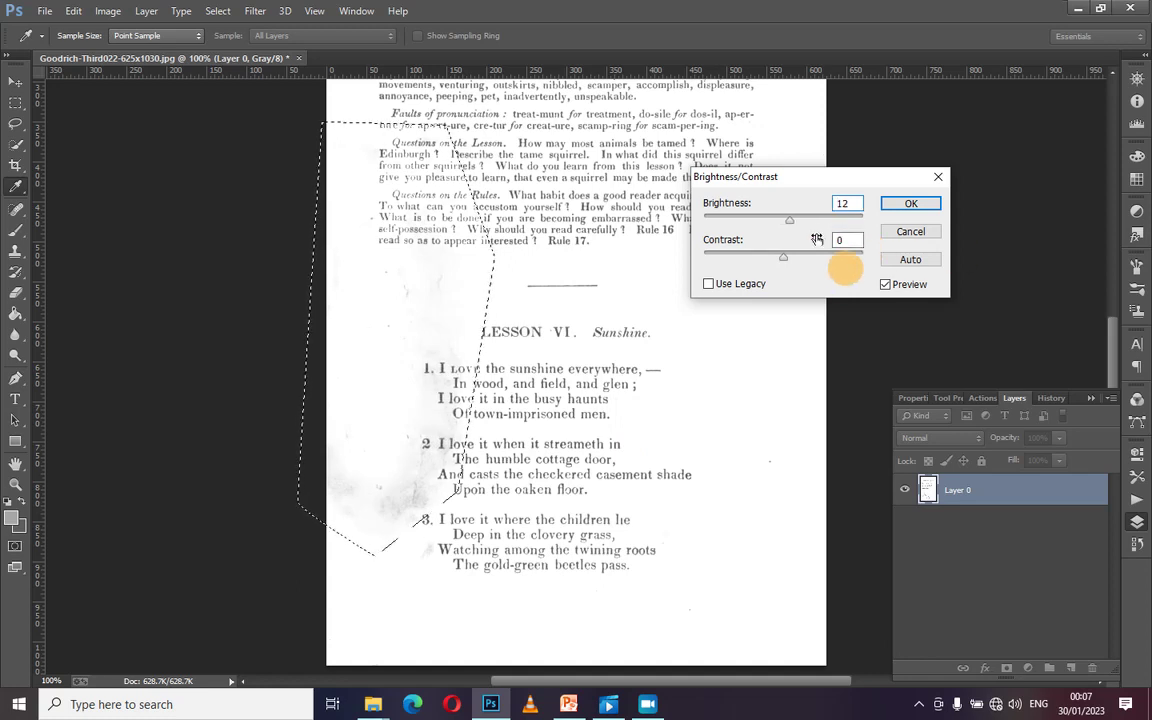
left_click(846, 240)
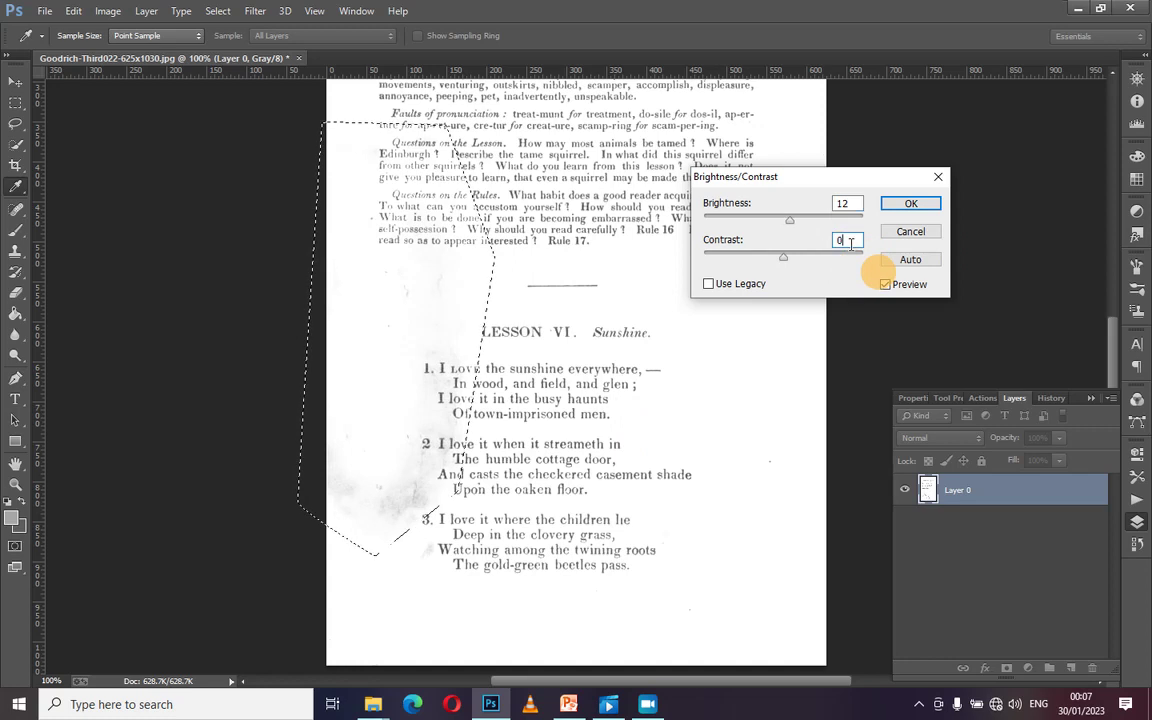
type("12")
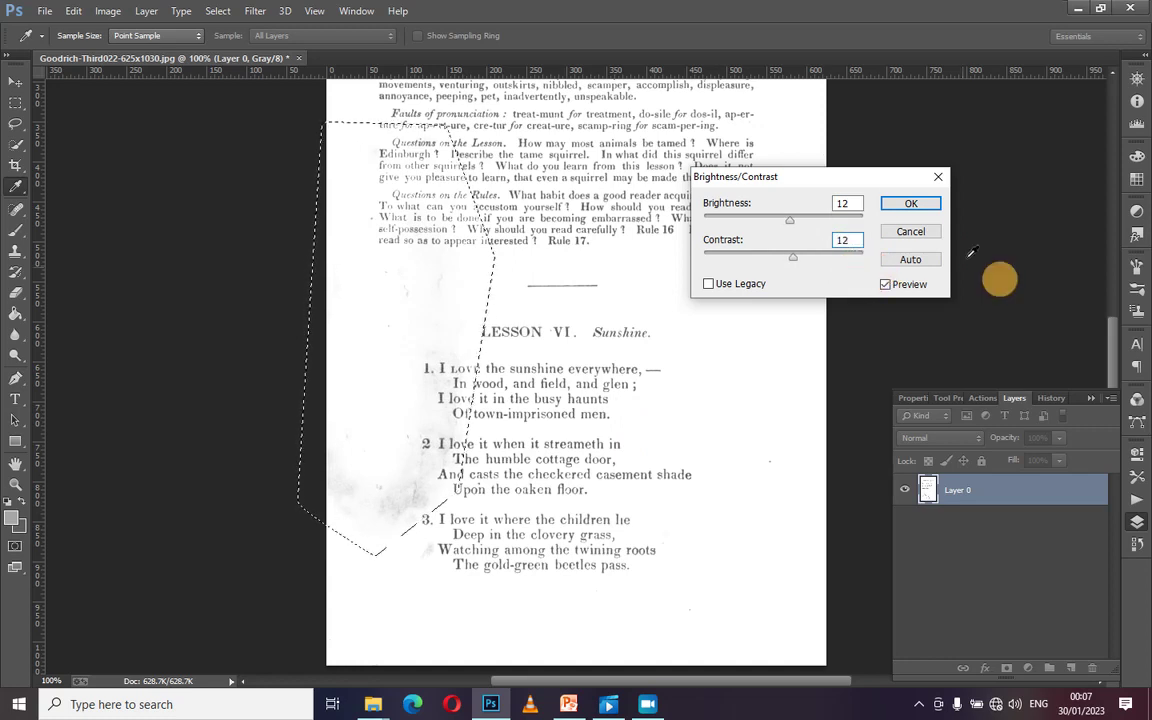
left_click(900, 203)
key("p")
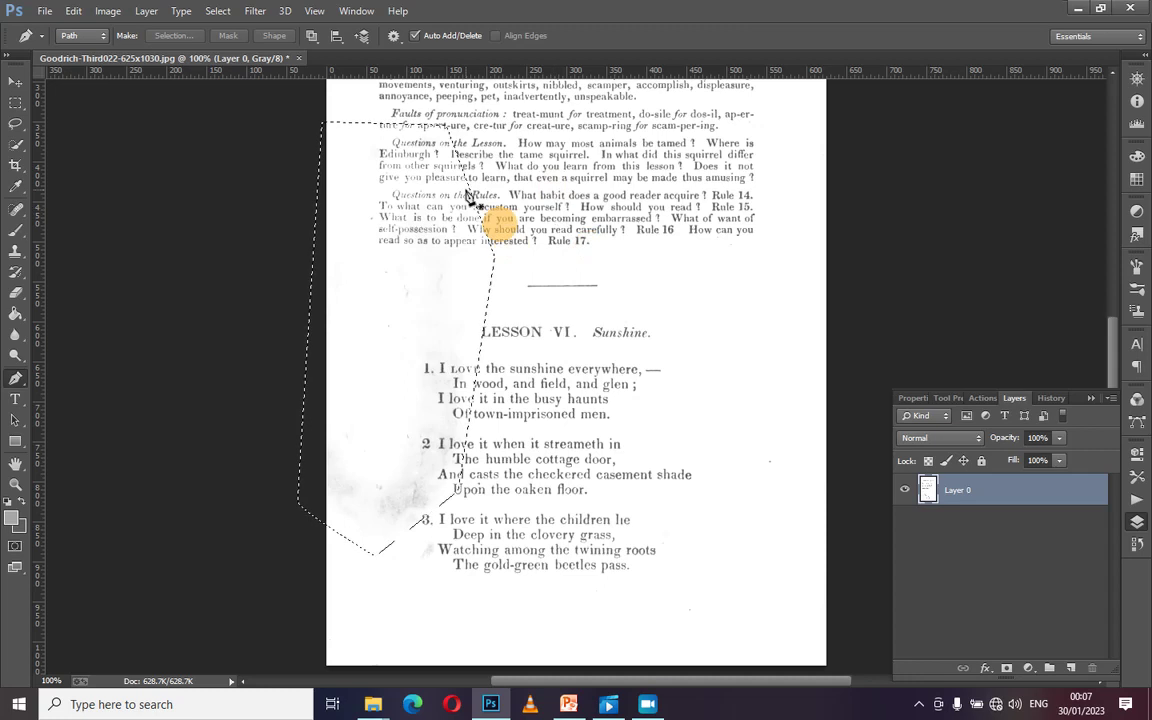
Step: Deselect, trace a closed Pen path around the upper-left stain, and make it a 1-pixel feathered selection
key("ctrl+d")
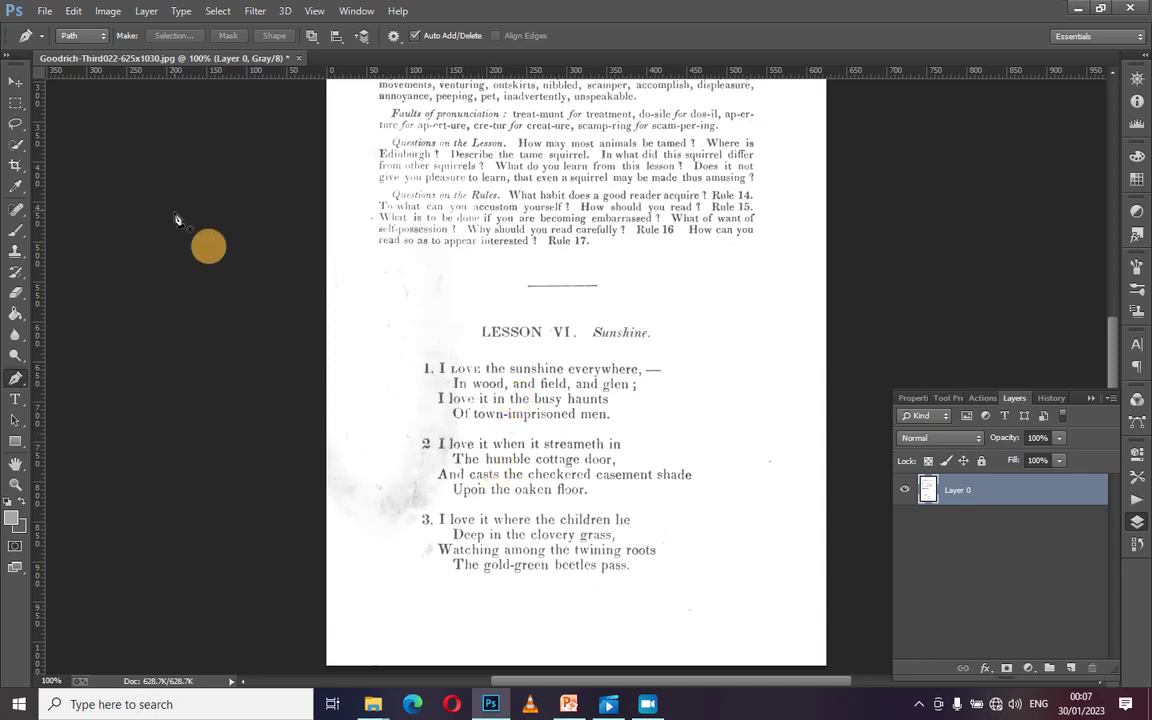
left_click(378, 250)
left_click(447, 259)
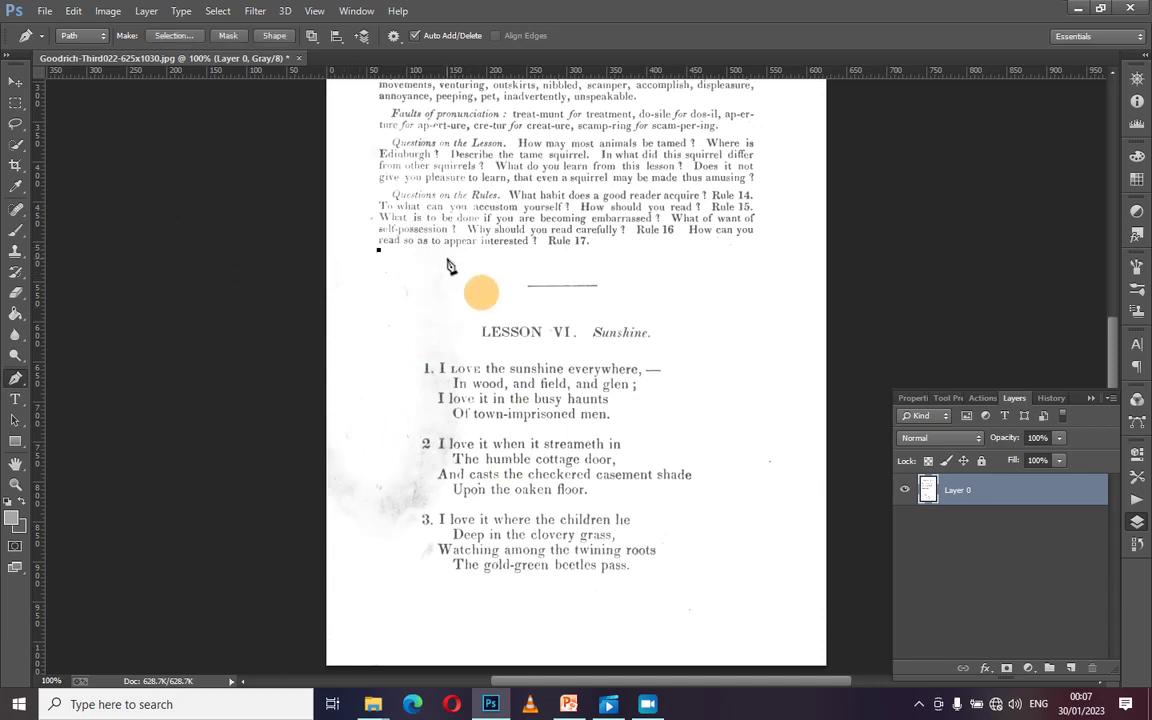
left_click_drag(476, 330, 475, 423)
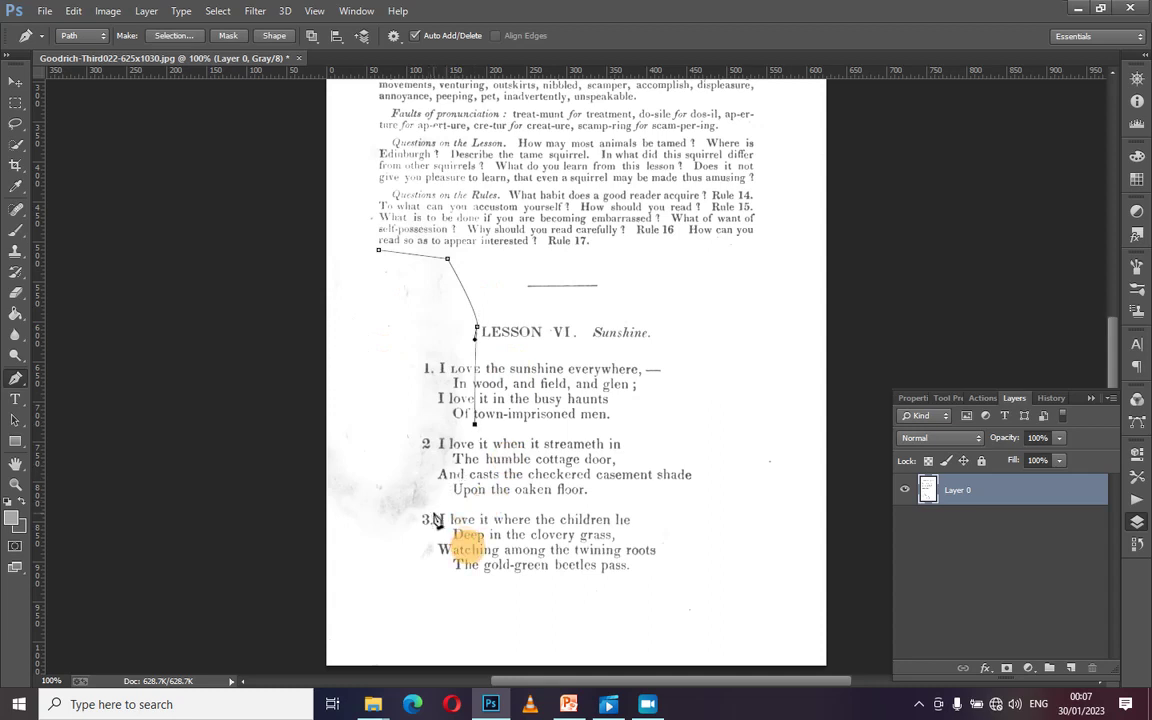
left_click(432, 511)
left_click(356, 529)
left_click_drag(313, 375, 314, 363)
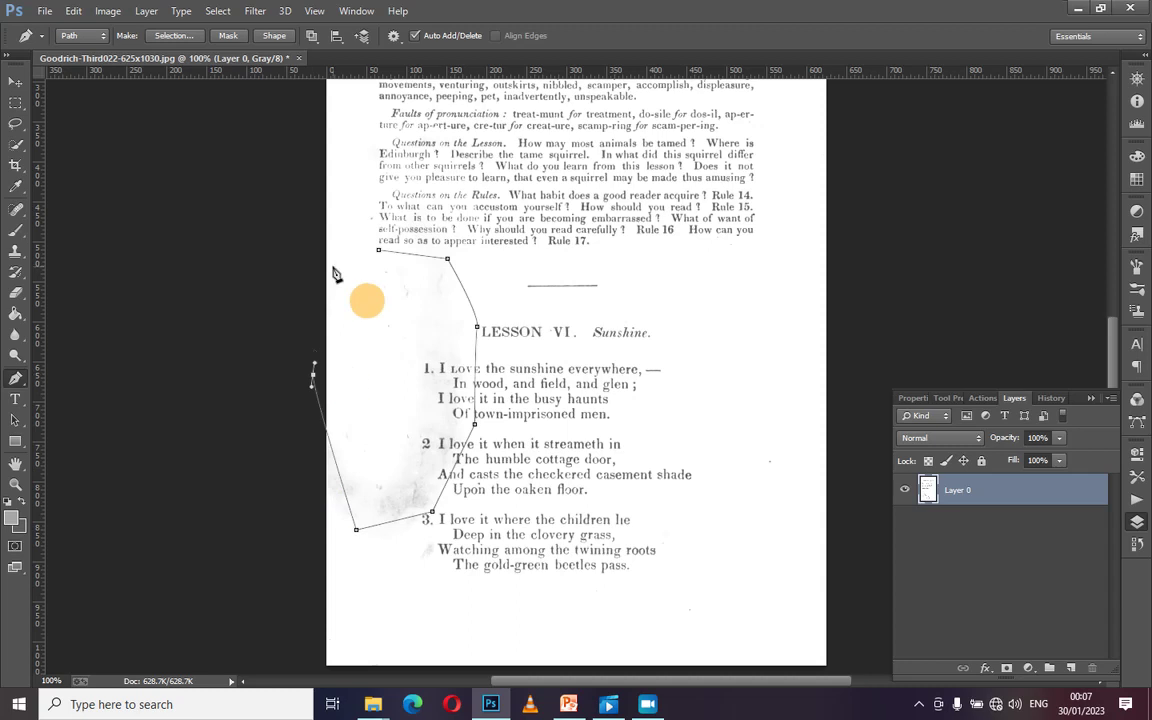
left_click_drag(354, 253, 363, 253)
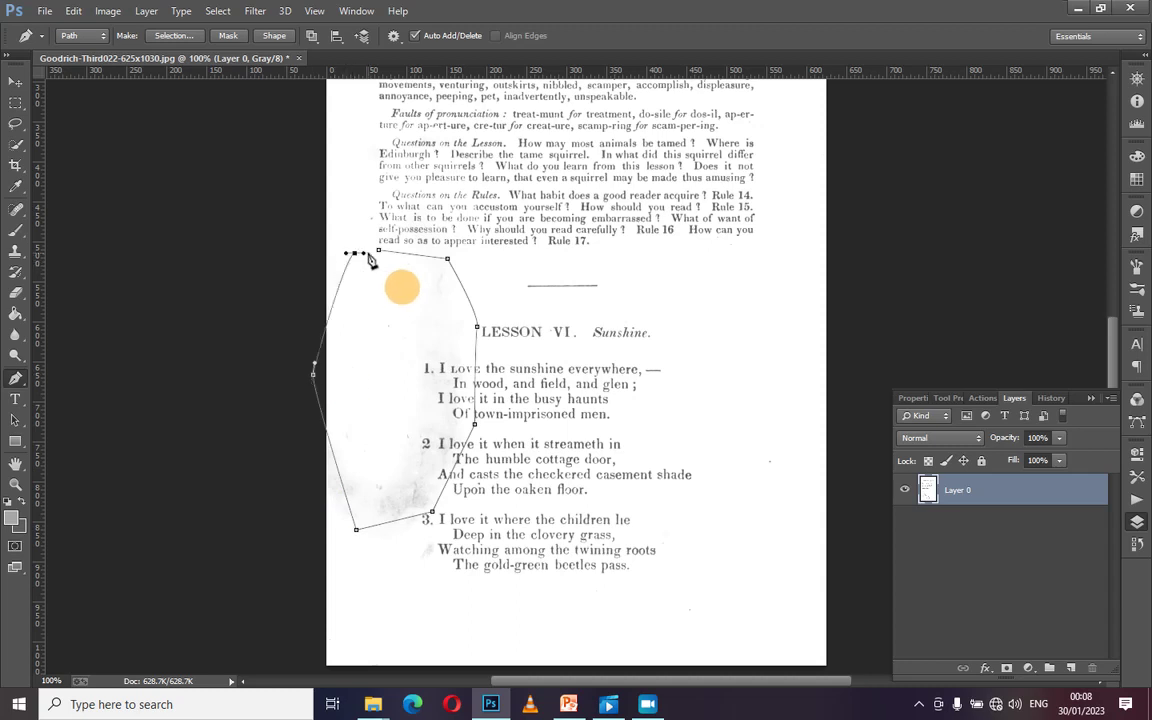
left_click(378, 252)
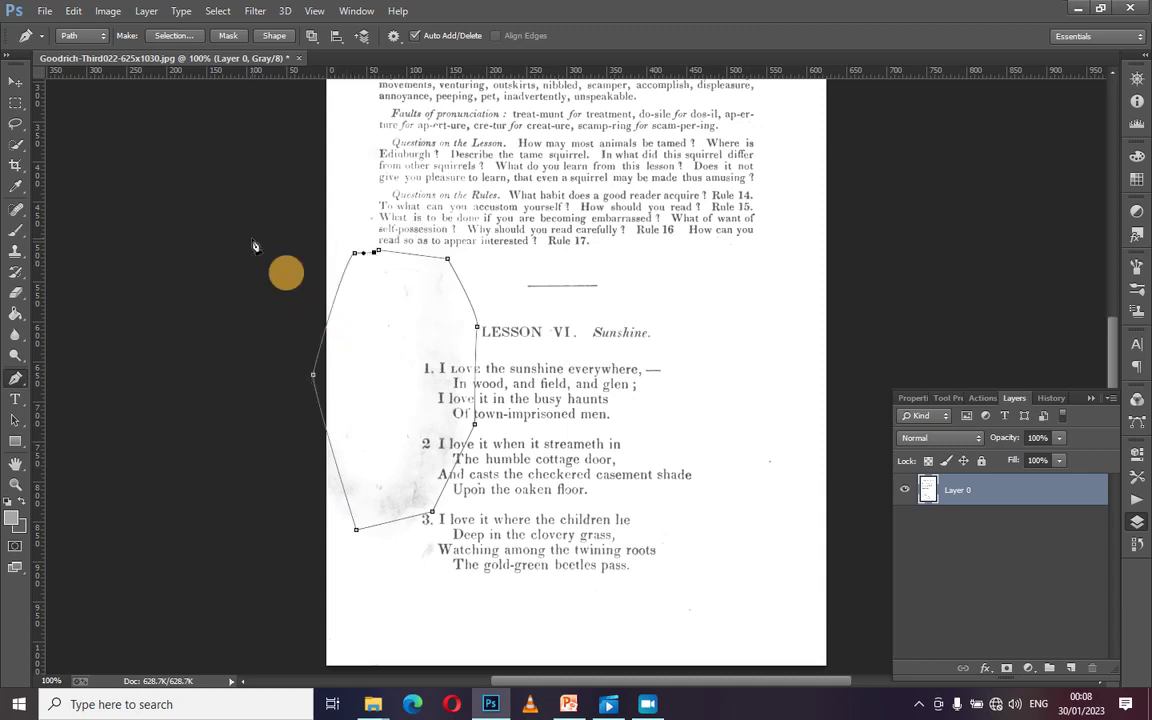
left_click(168, 38)
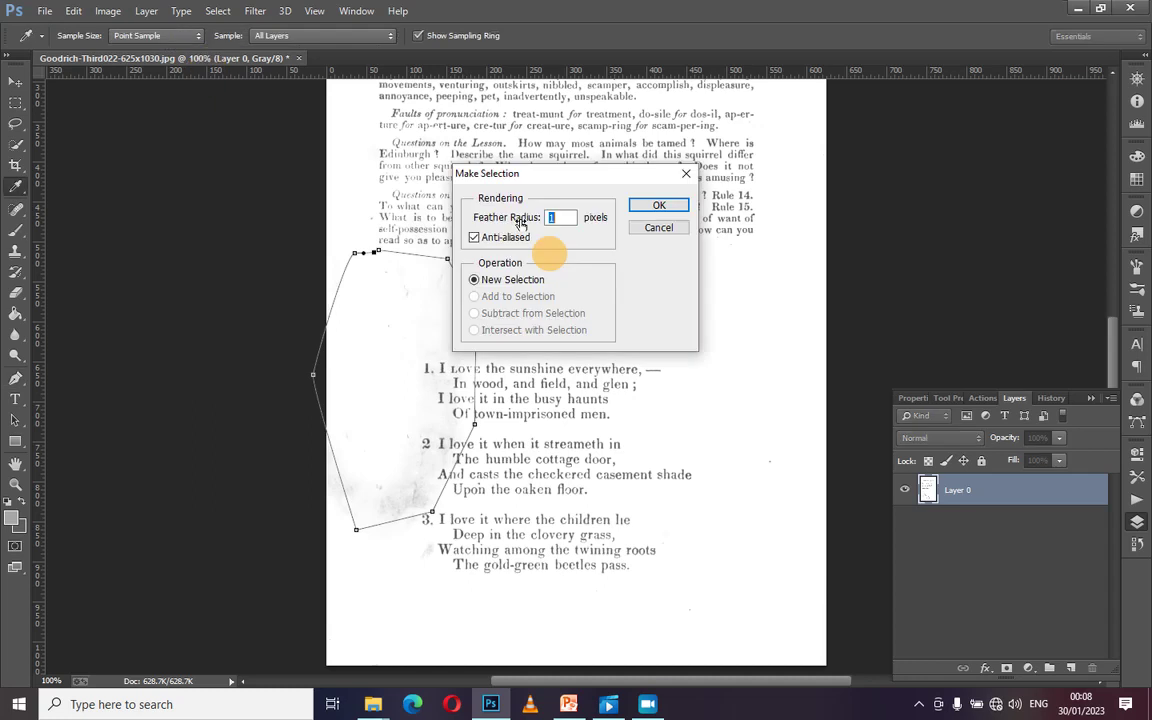
left_click(668, 206)
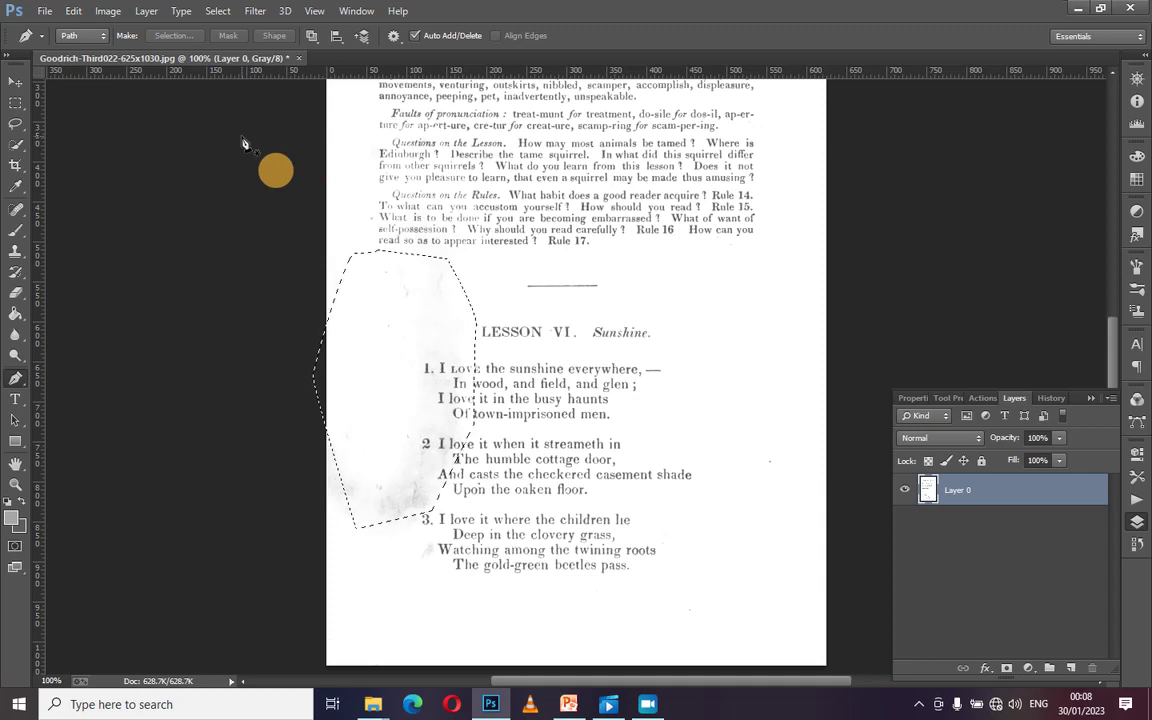
Step: Lighten the newly outlined stain with a Brightness/Contrast pass of Brightness 10 and Contrast 10
left_click(106, 11)
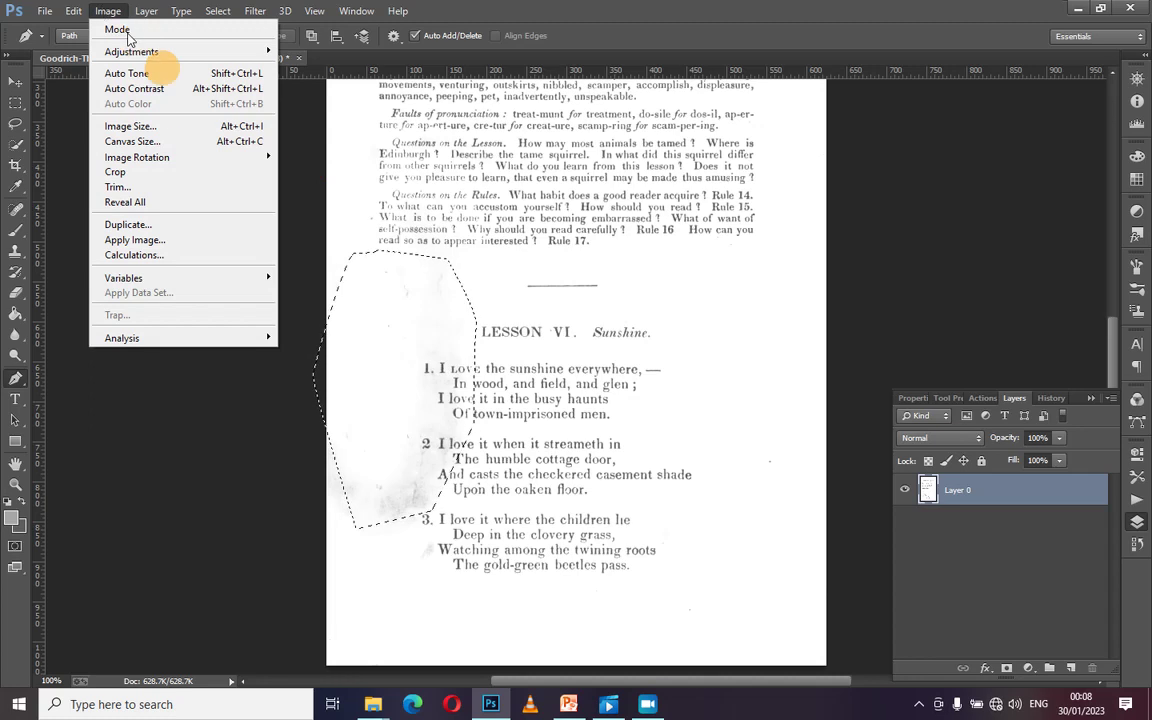
mouse_move(175, 51)
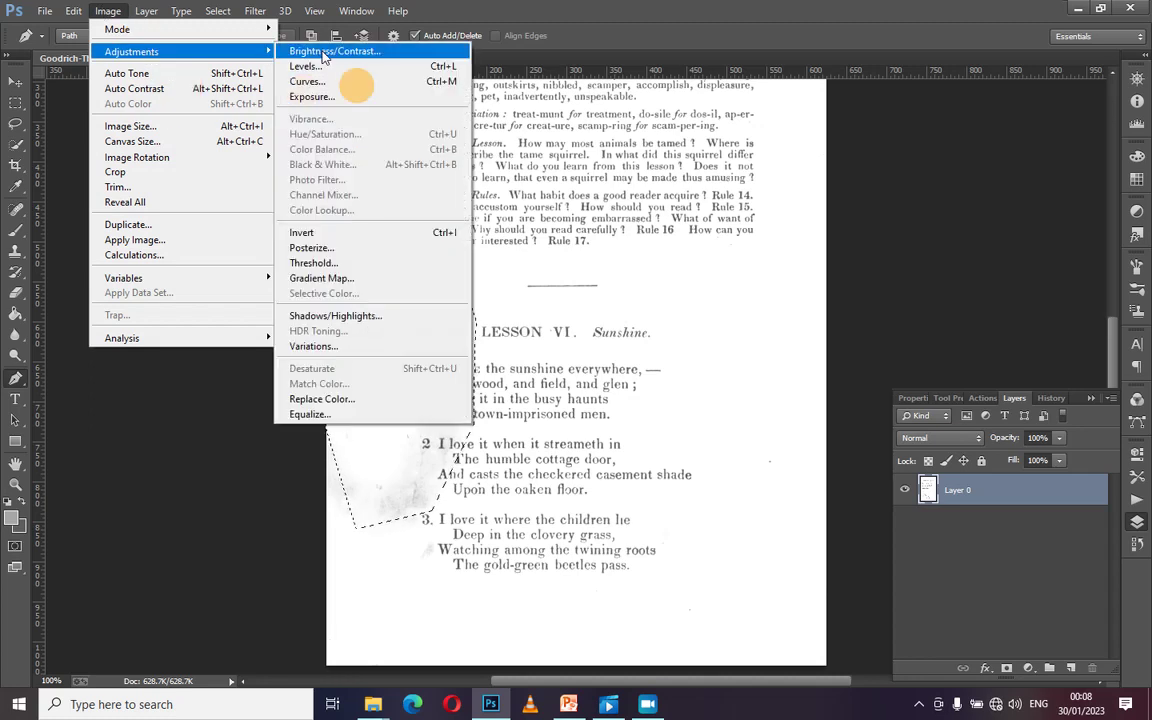
left_click(323, 53)
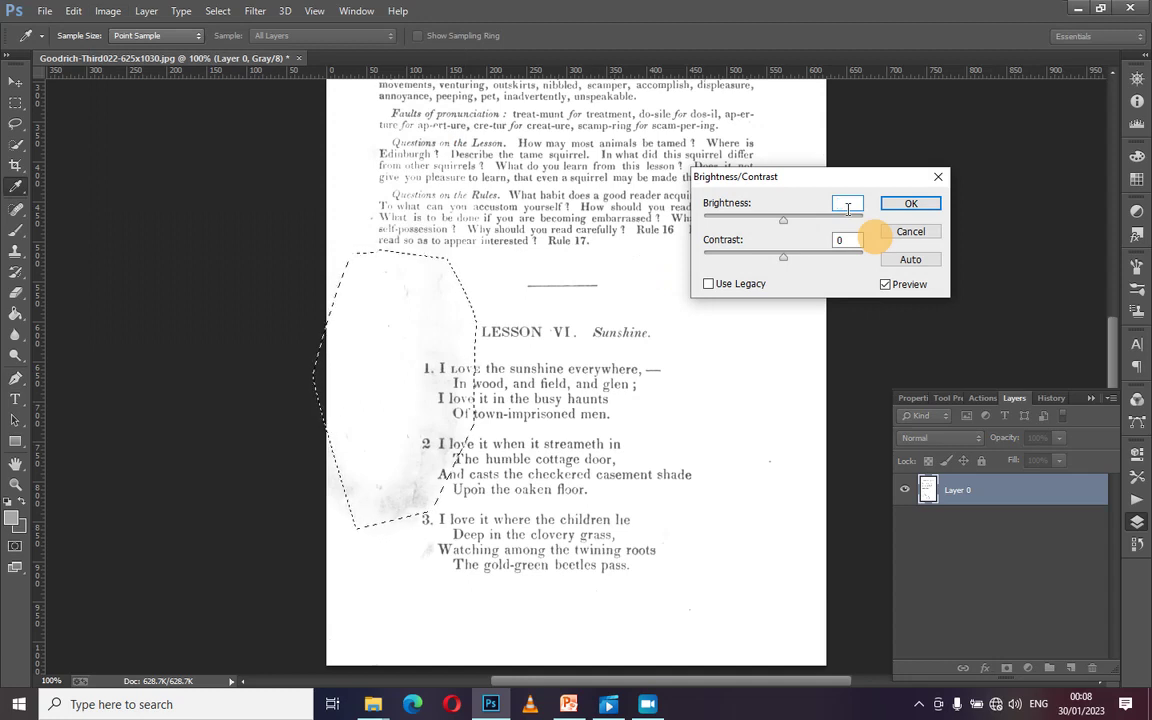
type("10")
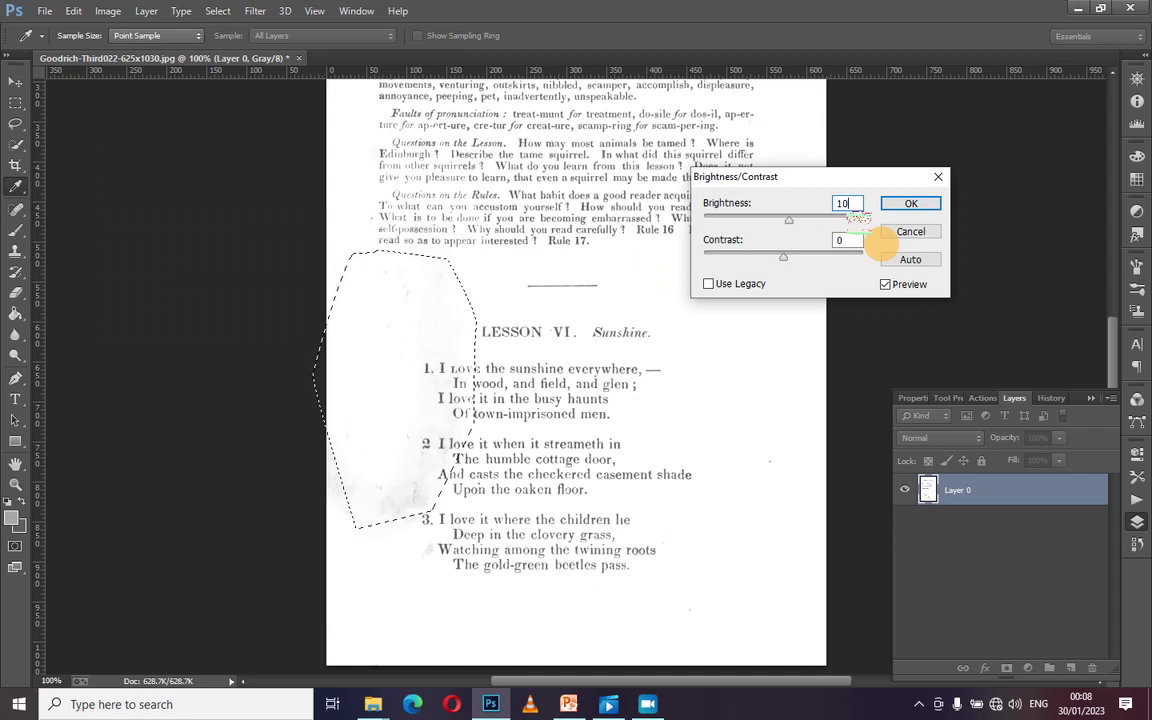
left_click(847, 240)
type("10")
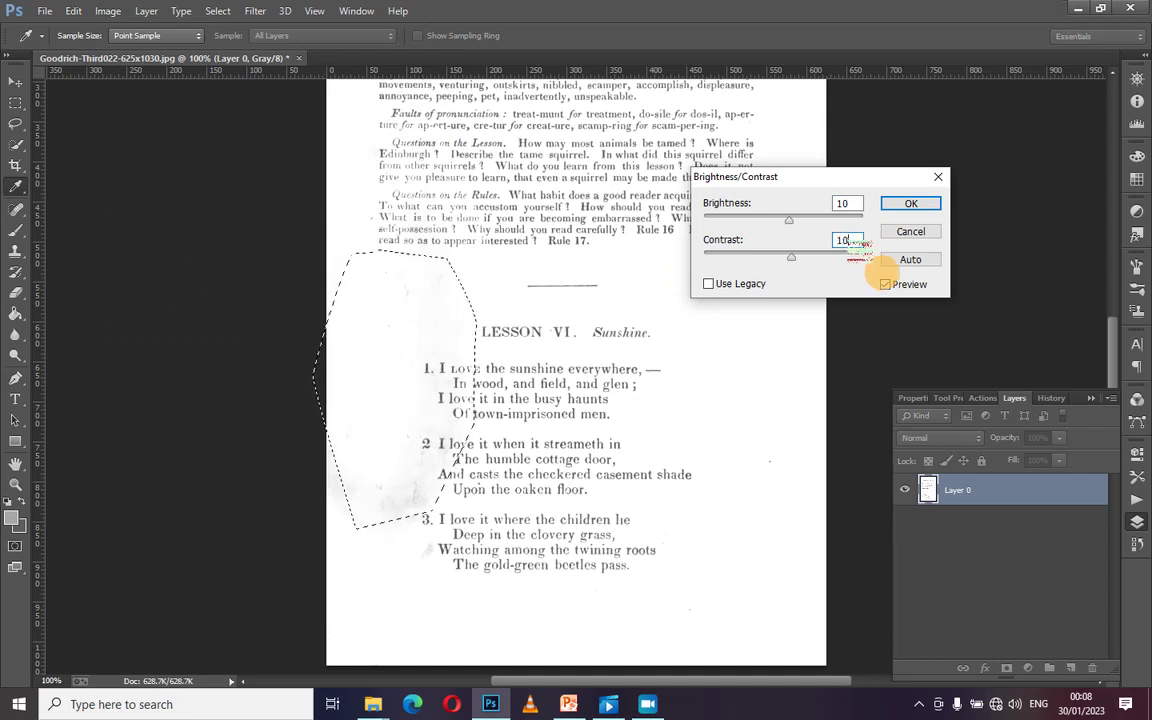
key("Tab")
left_click(905, 204)
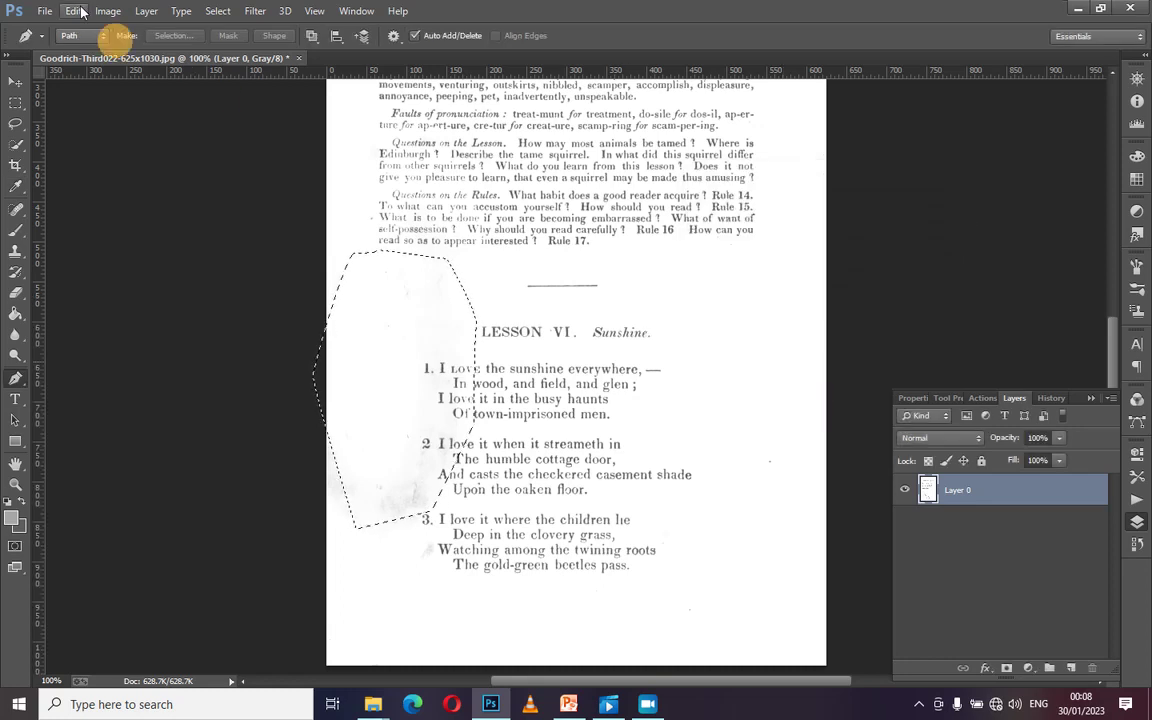
left_click(108, 11)
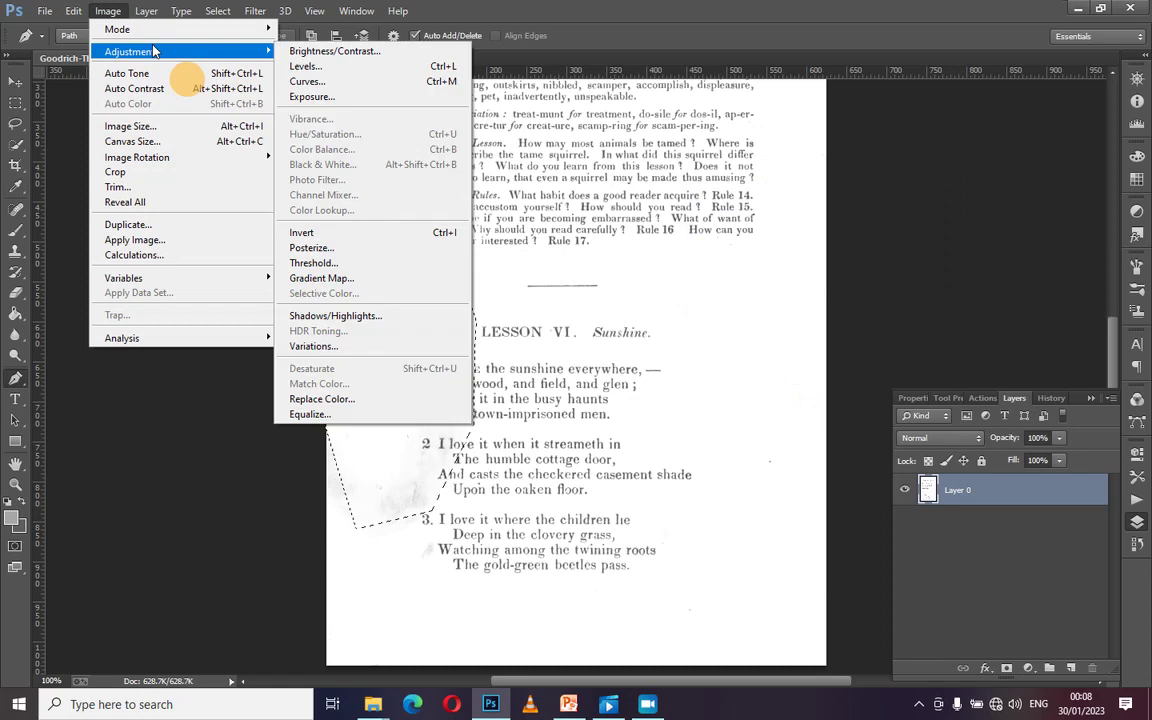
Step: Clear the left-margin selection, zoom to 200% and collapse the Layers panel to inspect LESSON VI
left_click(307, 149)
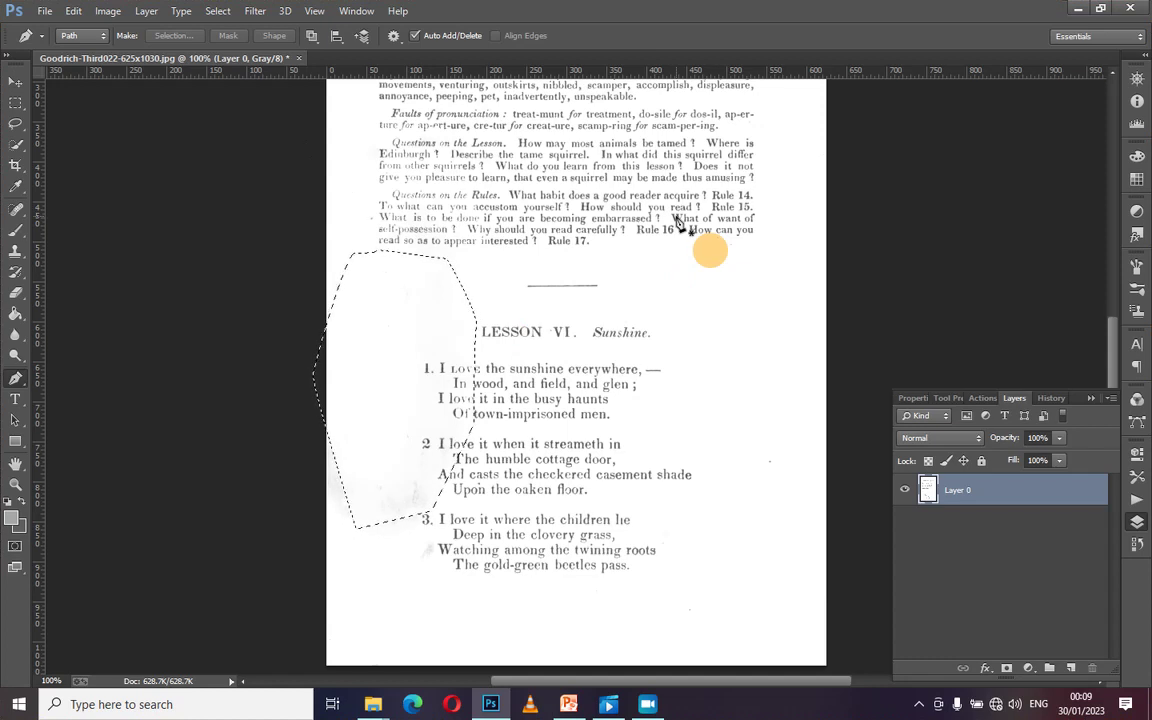
key("ctrl+plus")
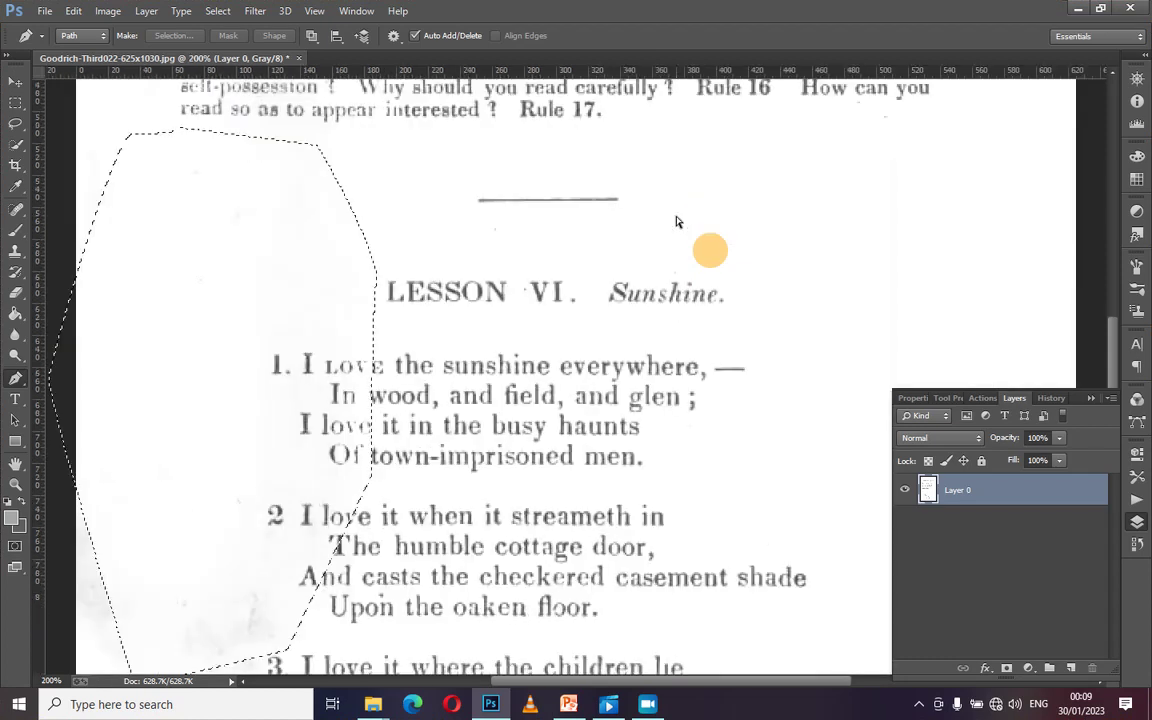
key("ctrl+minus")
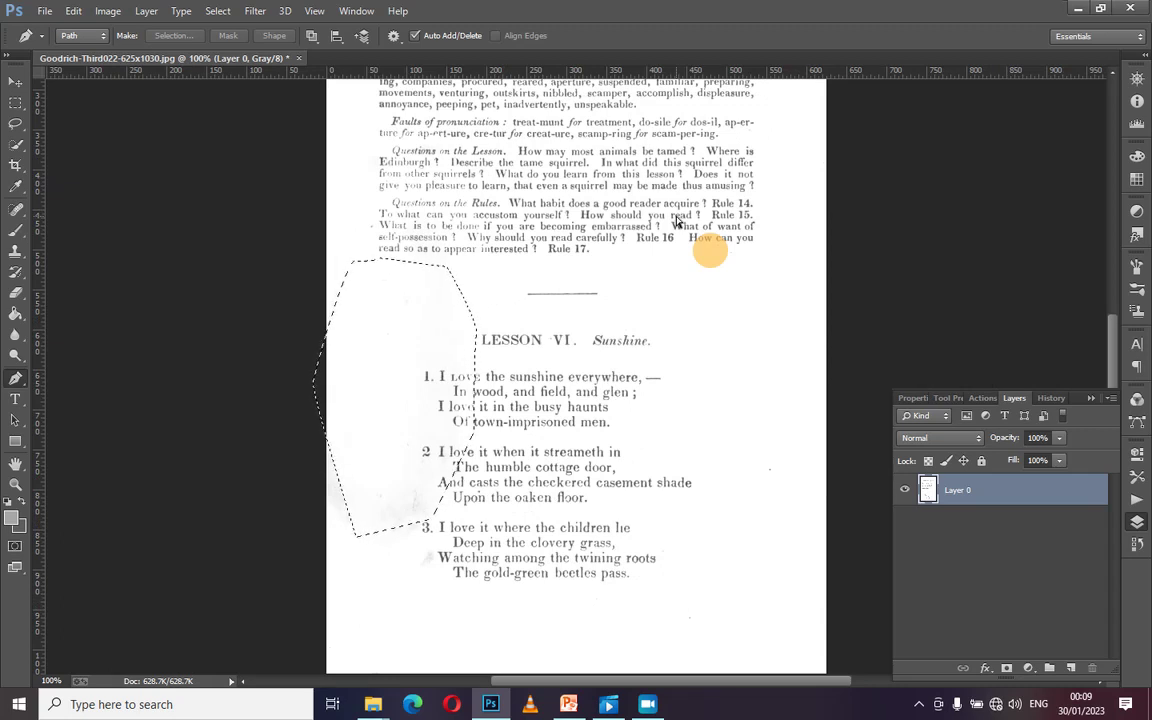
key("ctrl+d")
key("ctrl+plus")
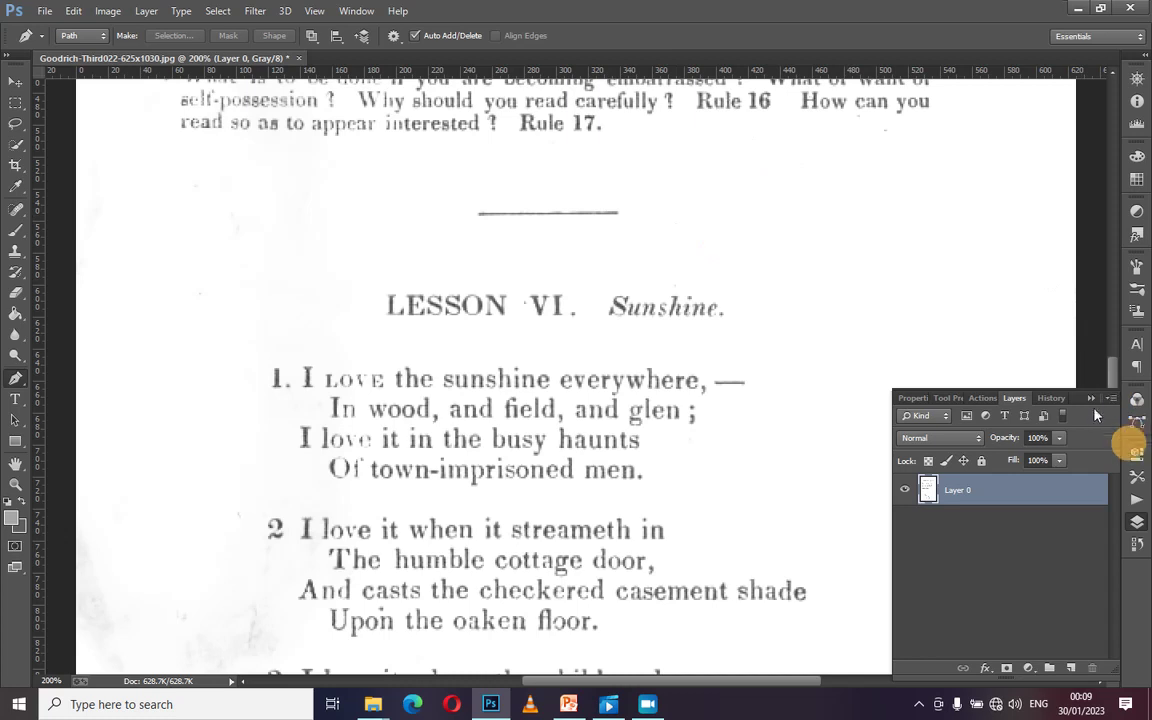
left_click(1113, 380)
left_click_drag(1113, 380, 1126, 420)
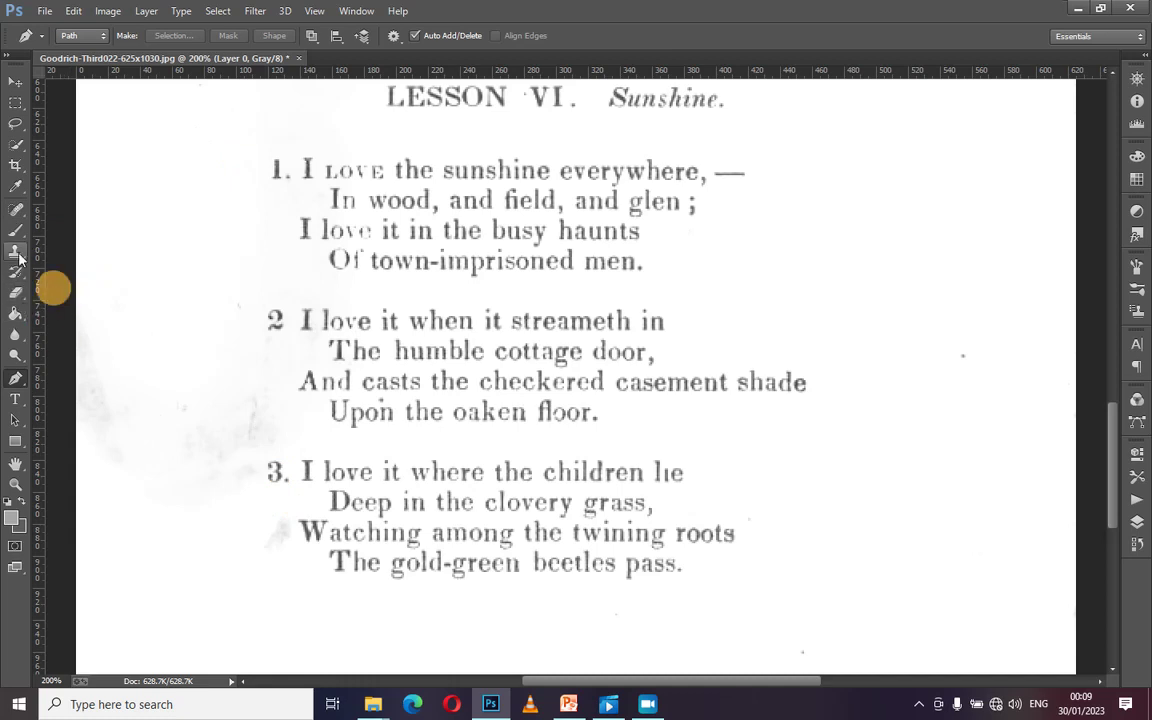
left_click(22, 211)
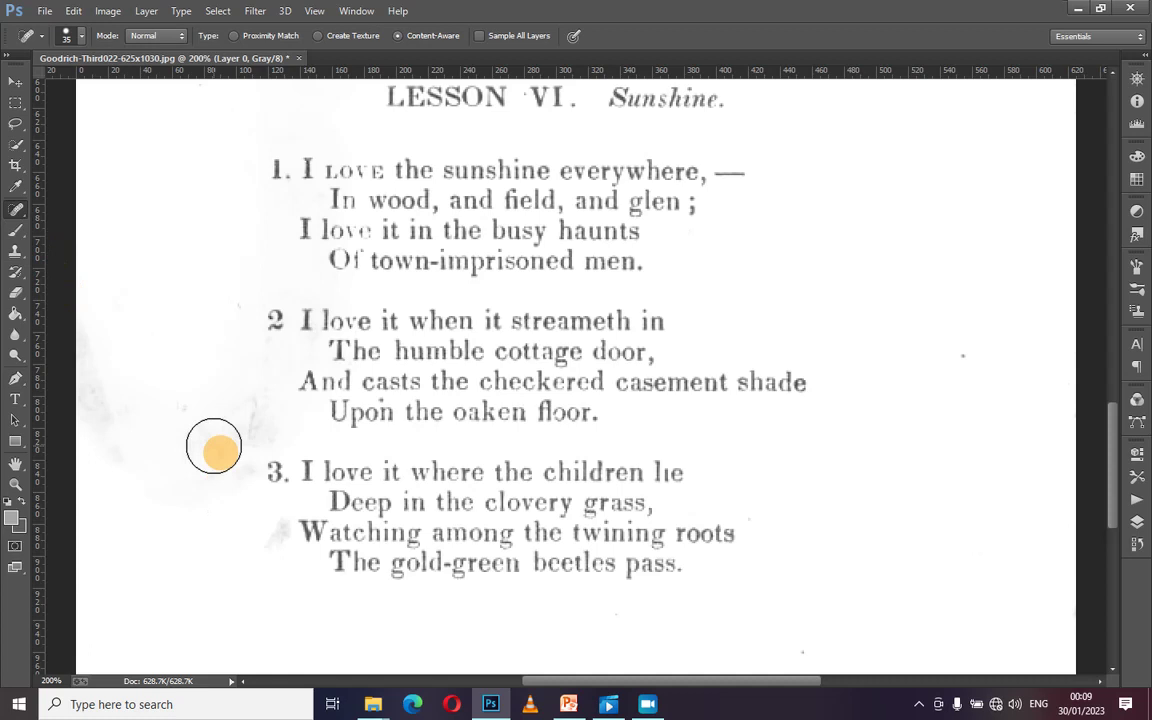
Step: Spot-heal the stain marks in the left margin and the smudges beside stanza 3
right_click(18, 213)
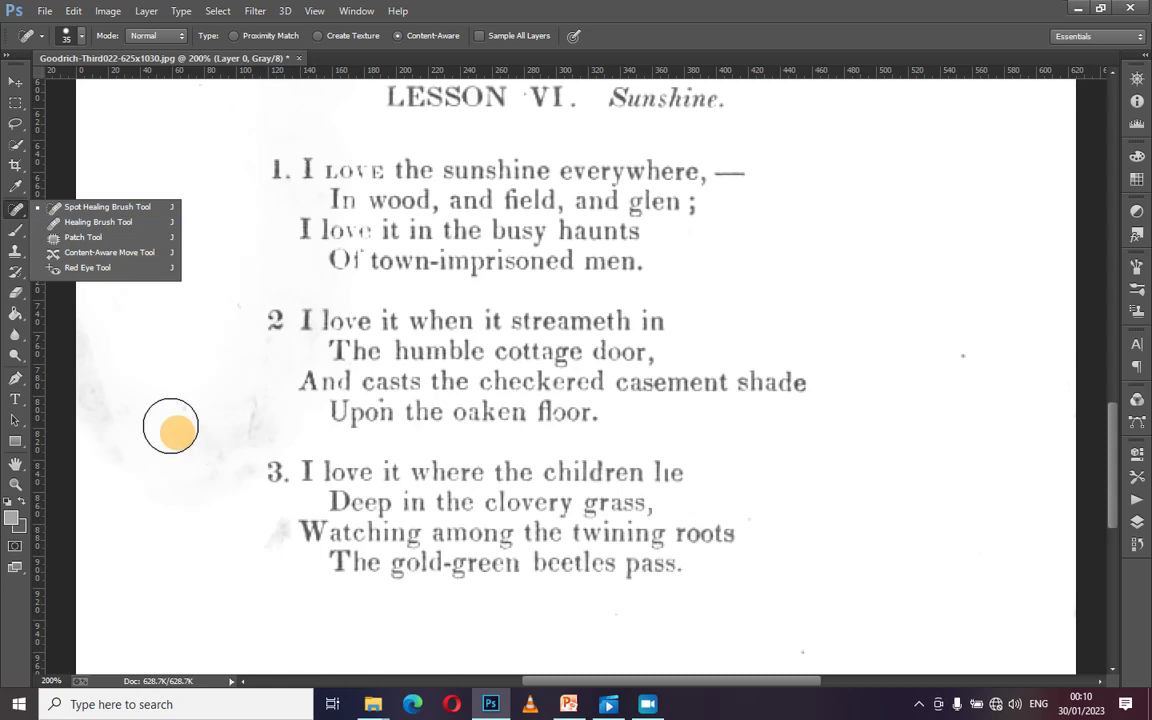
left_click(103, 374)
mouse_move(99, 420)
left_mouse_down()
mouse_move(93, 342)
mouse_move(90, 456)
mouse_move(96, 395)
left_mouse_up()
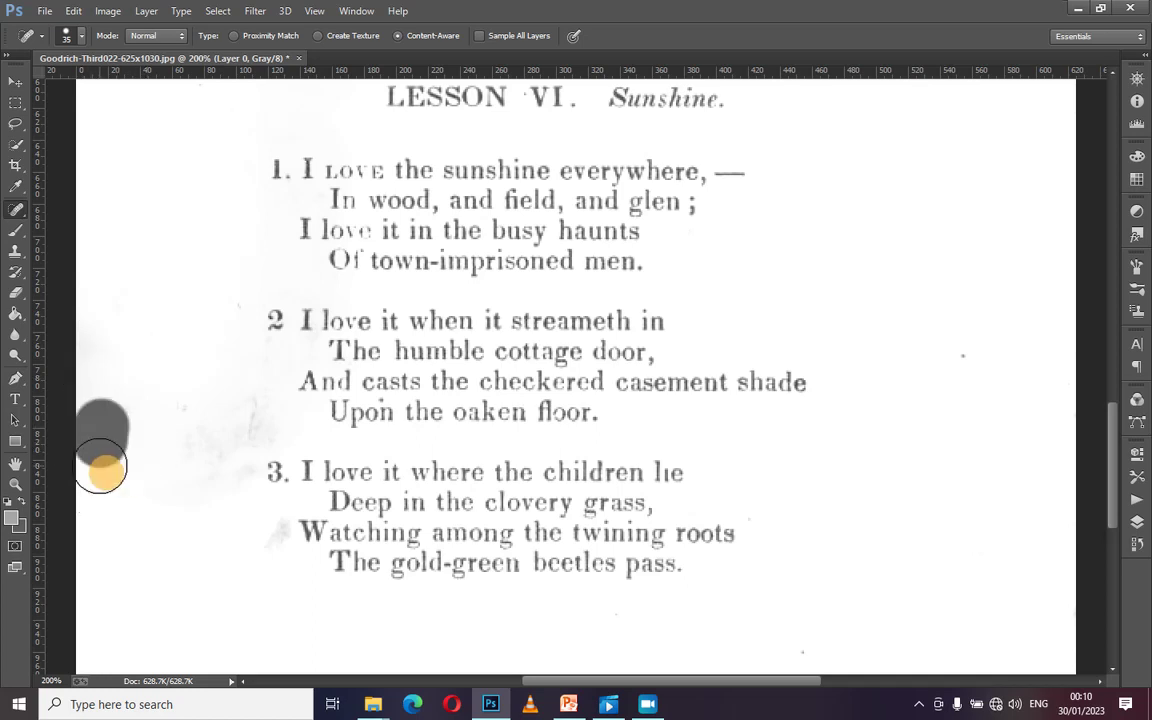
left_click_drag(249, 408, 240, 424)
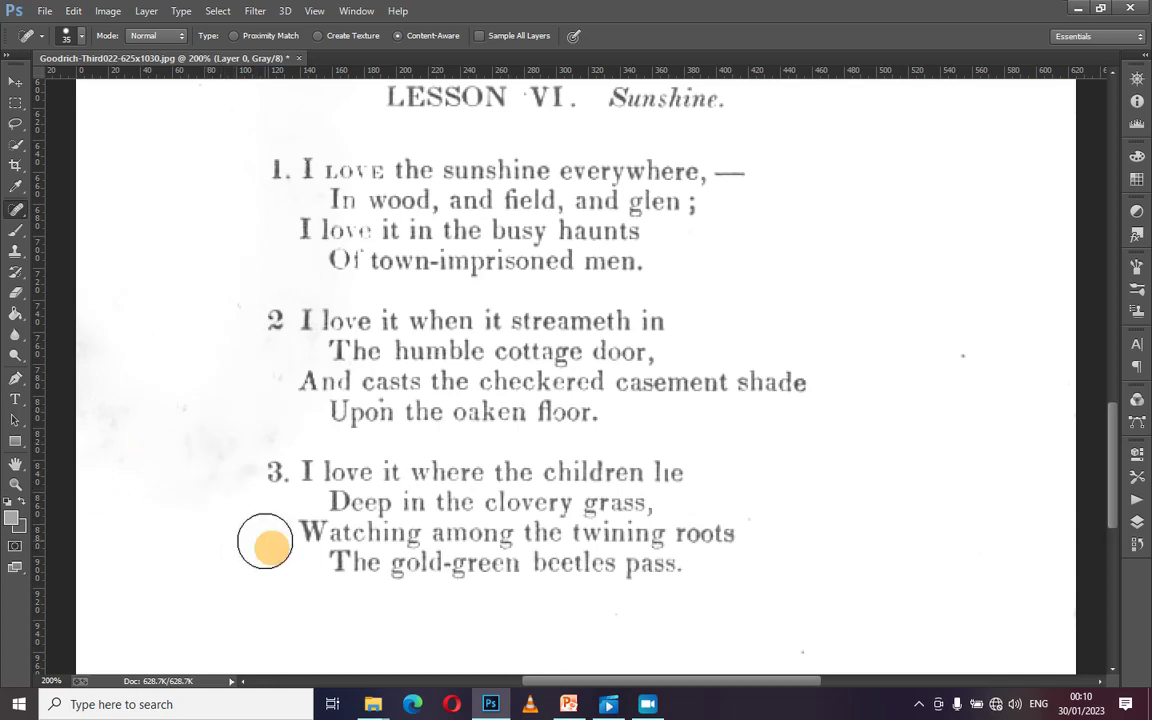
left_click(190, 417)
left_click(222, 460)
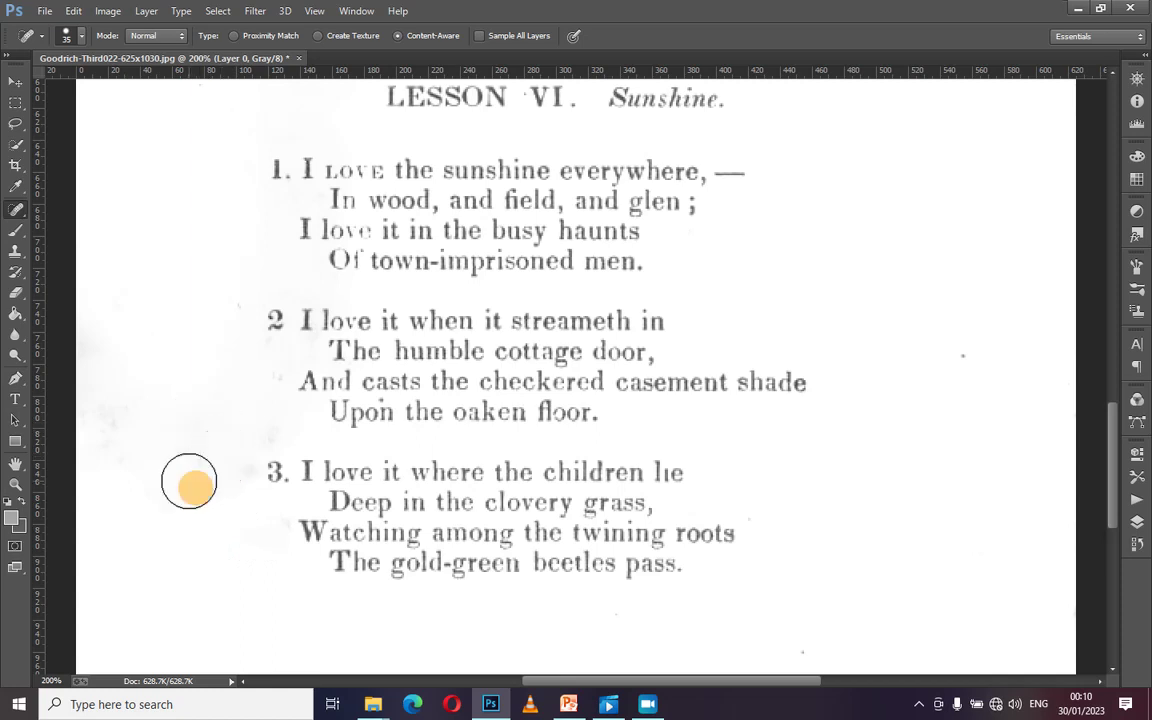
left_click(256, 435)
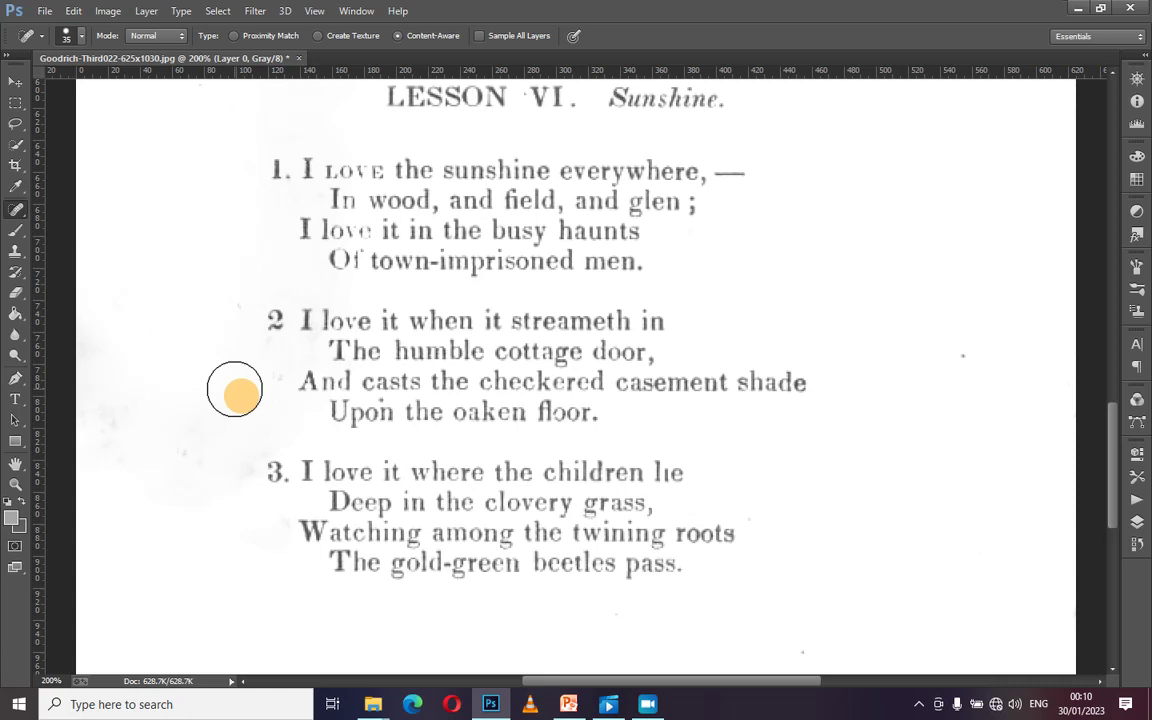
left_click(261, 384)
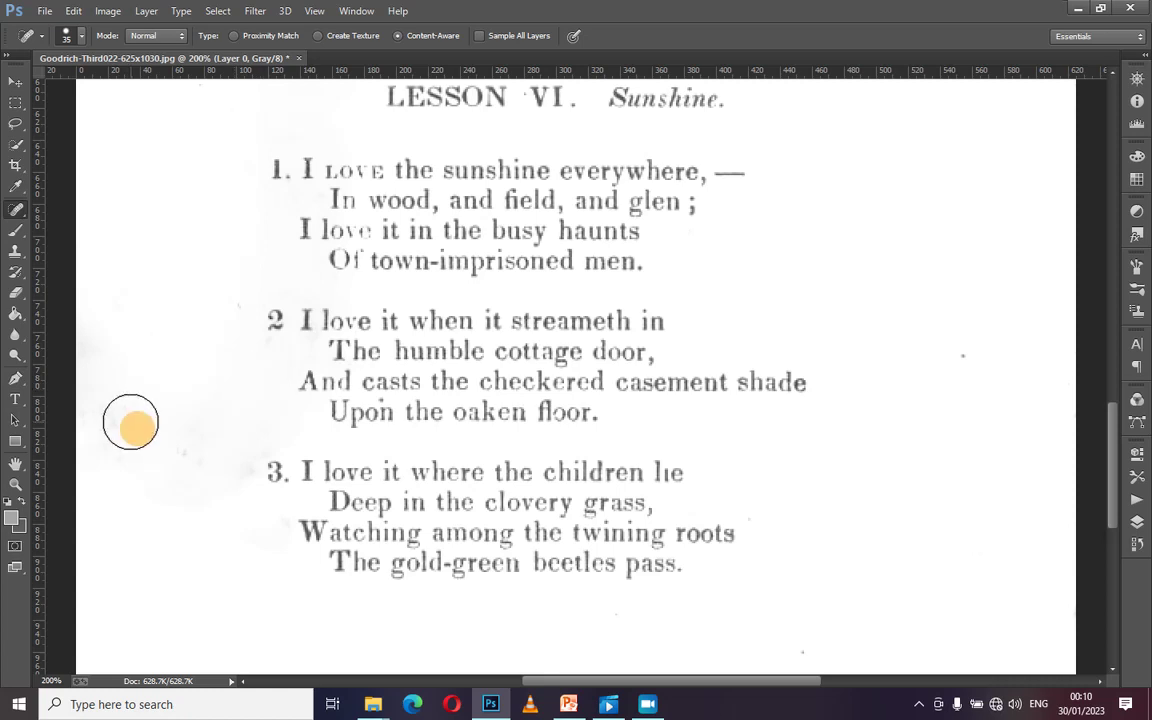
left_click_drag(97, 378, 95, 392)
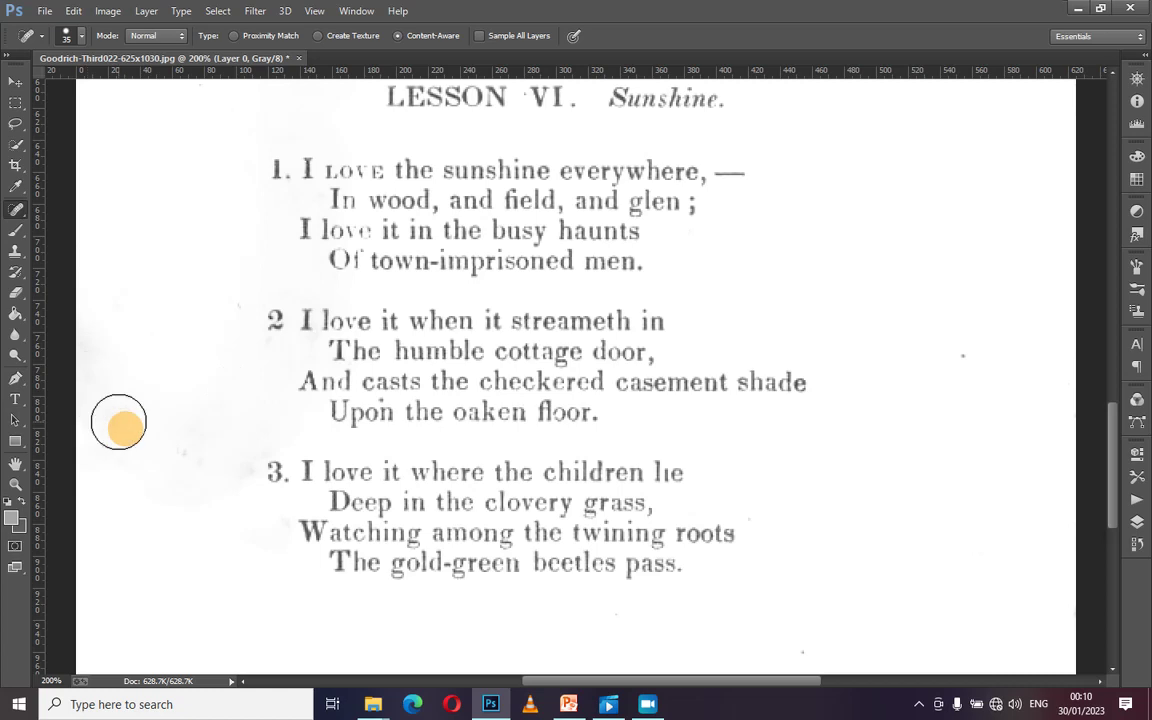
left_click(118, 423)
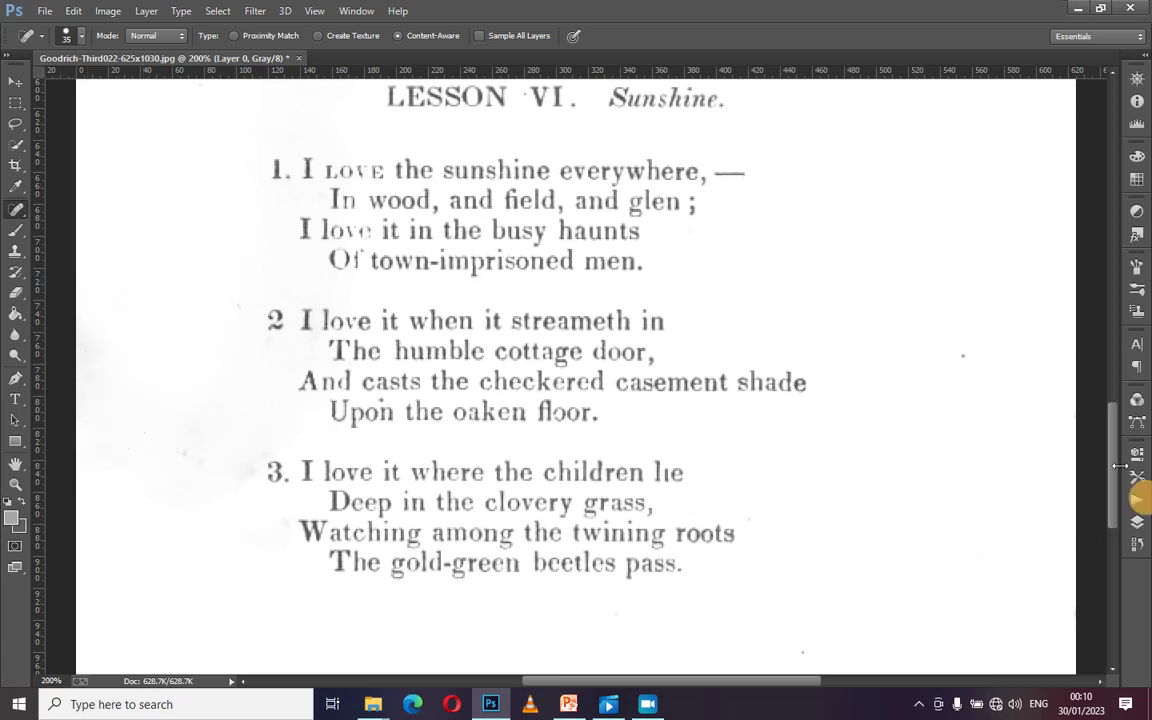
Step: Heal the leftover marks near stanza 3 and in the blank area below the poem
scroll(1120, 466, "down", 3)
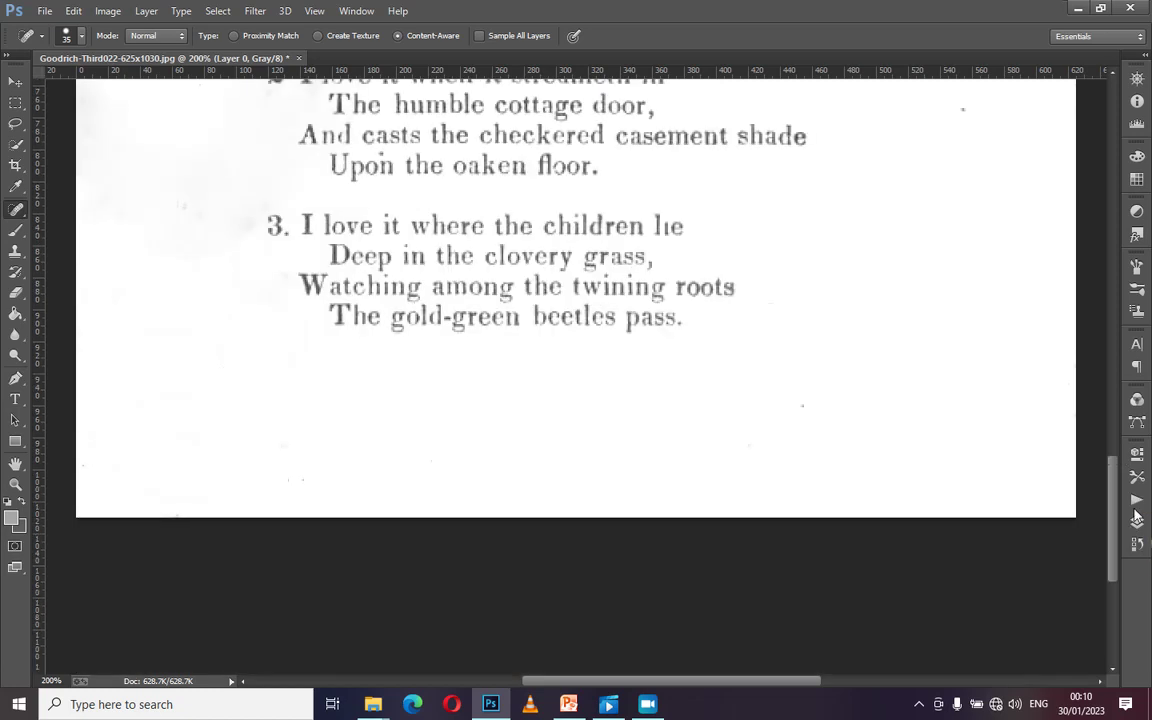
scroll(1140, 500, "up", 3)
scroll(625, 515, "up", 1)
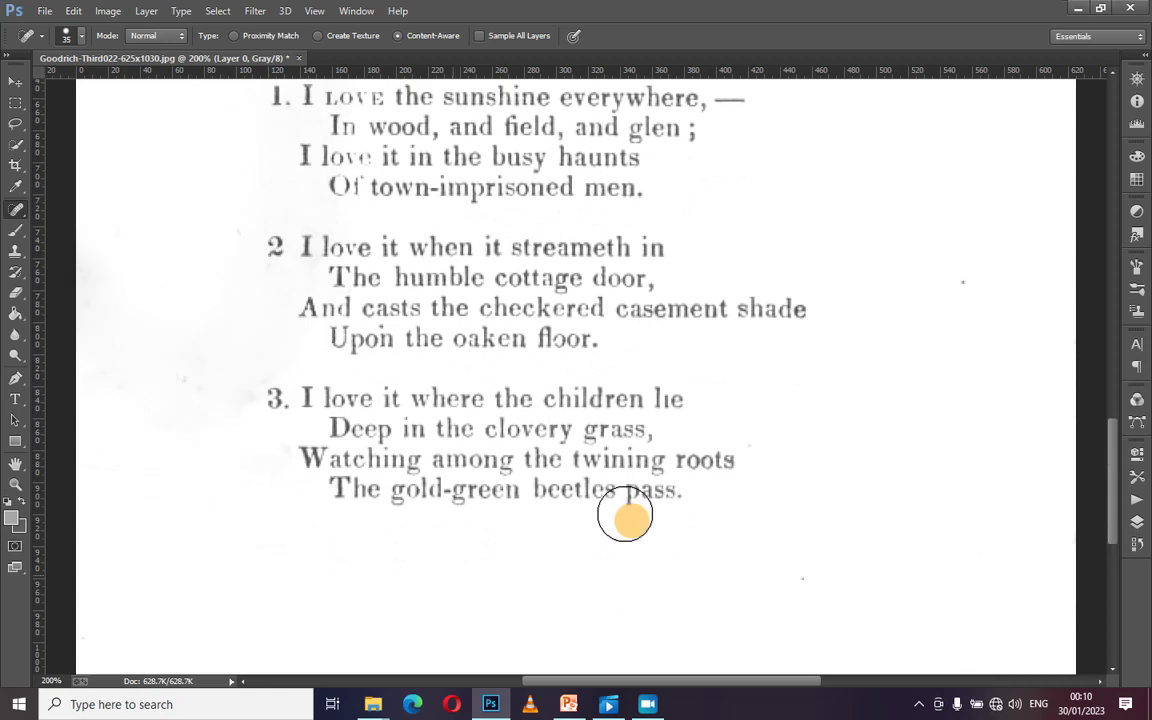
left_click(205, 371)
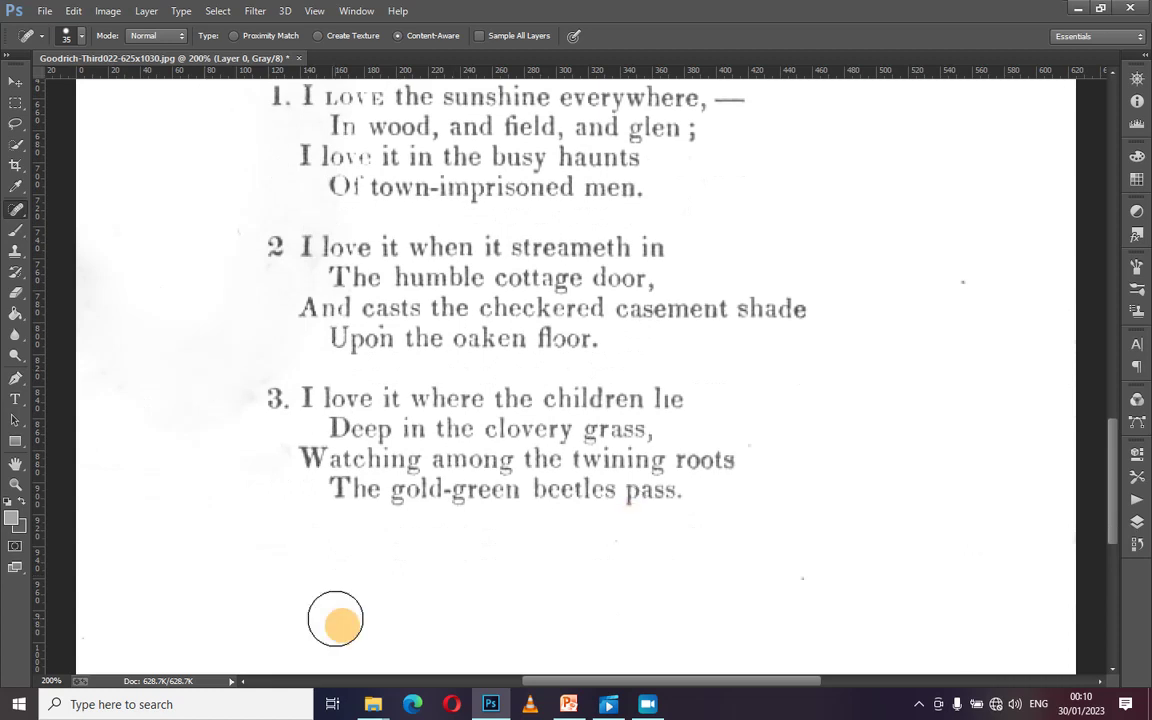
left_click(232, 385)
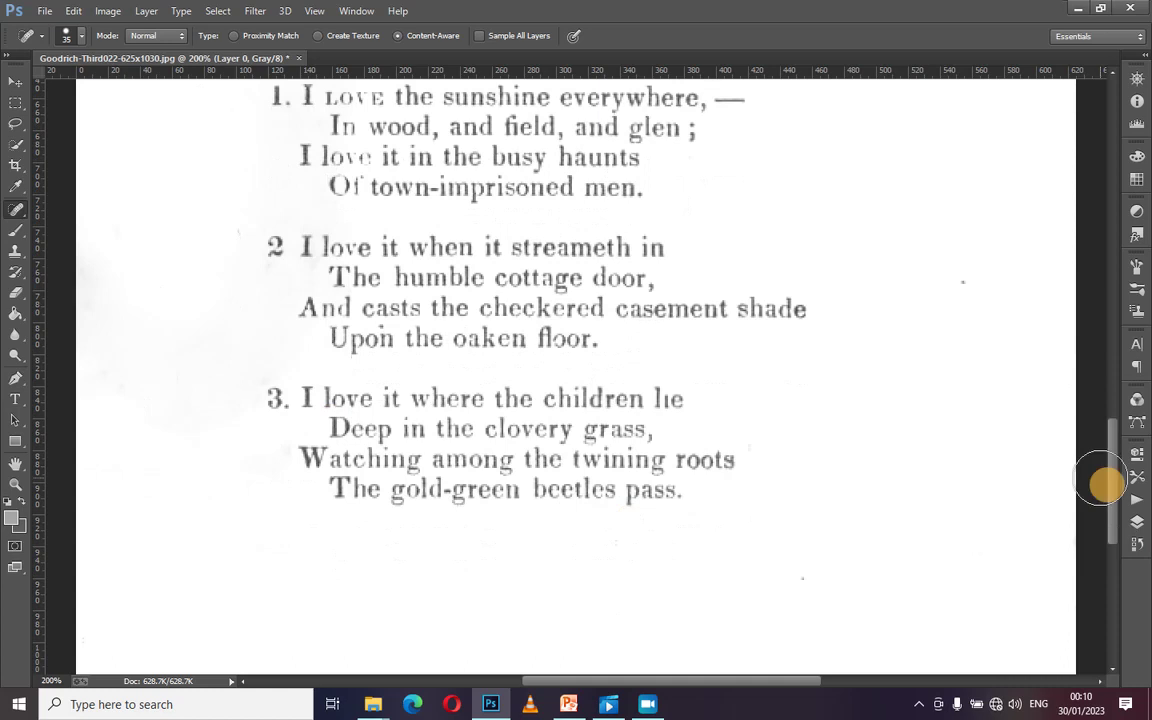
left_click_drag(1112, 456, 1022, 360)
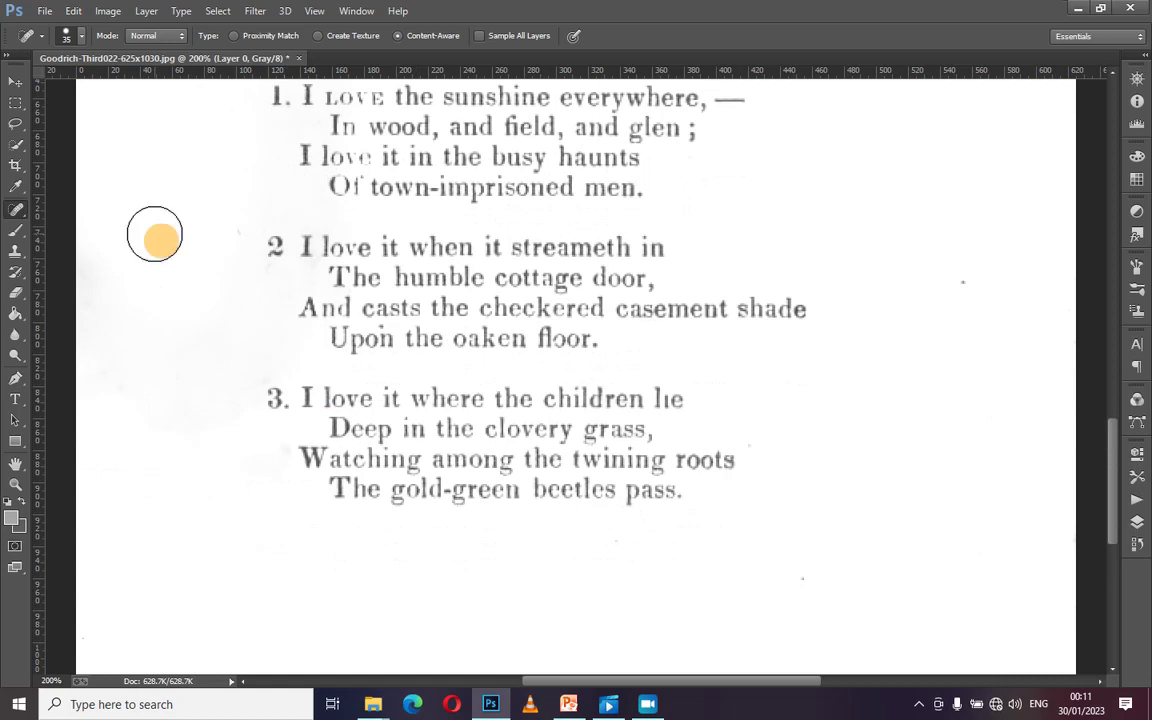
right_click(14, 211)
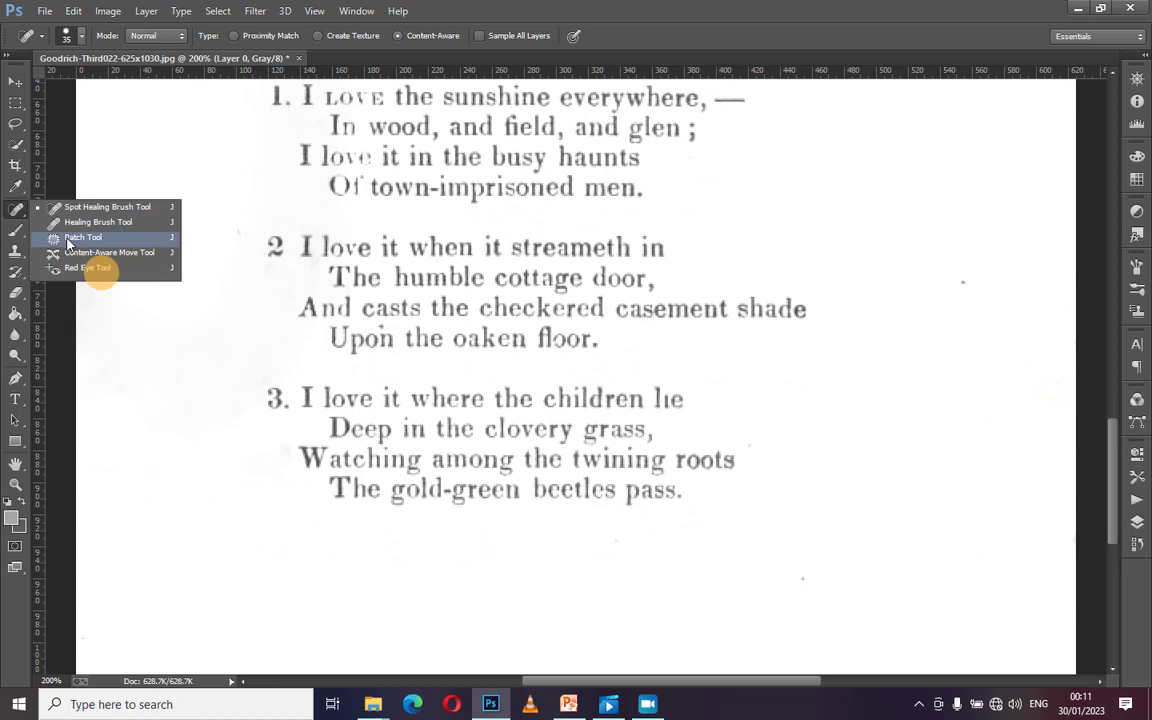
Step: Patch the blotchy area below the last stanza with clean paper from nearby, then deselect
left_click(80, 237)
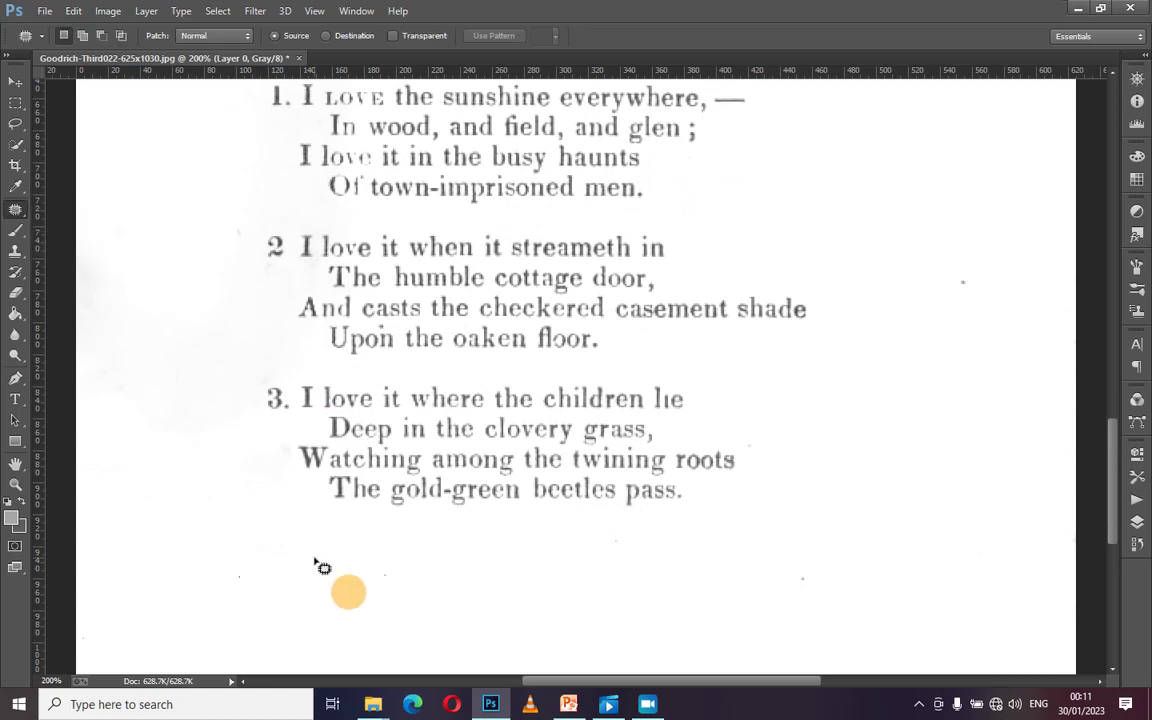
mouse_move(314, 562)
left_mouse_down()
mouse_move(304, 566)
mouse_move(163, 355)
left_mouse_up()
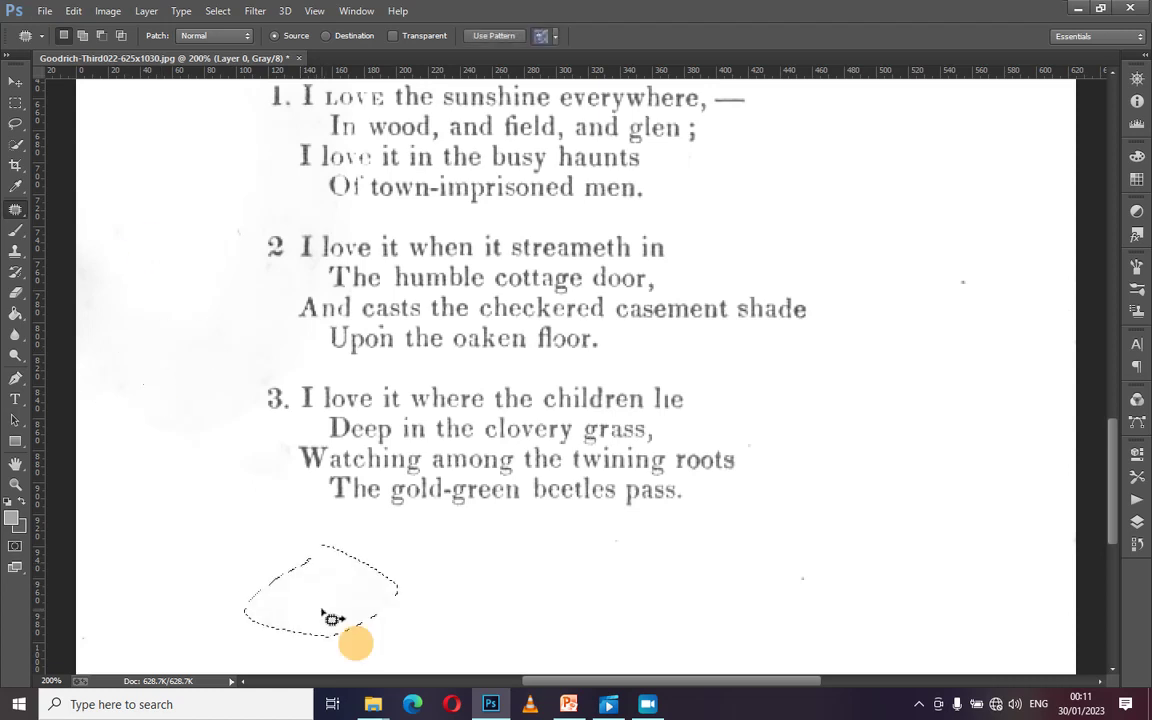
left_click_drag(333, 618, 100, 305)
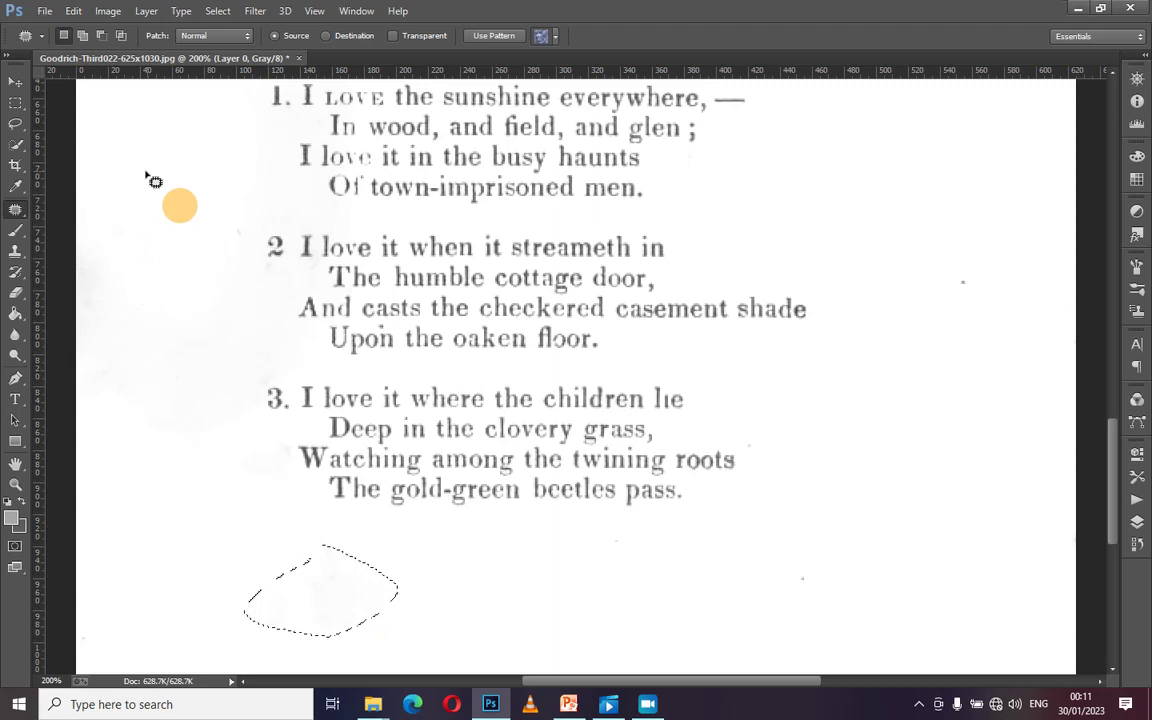
left_click_drag(367, 626, 197, 380)
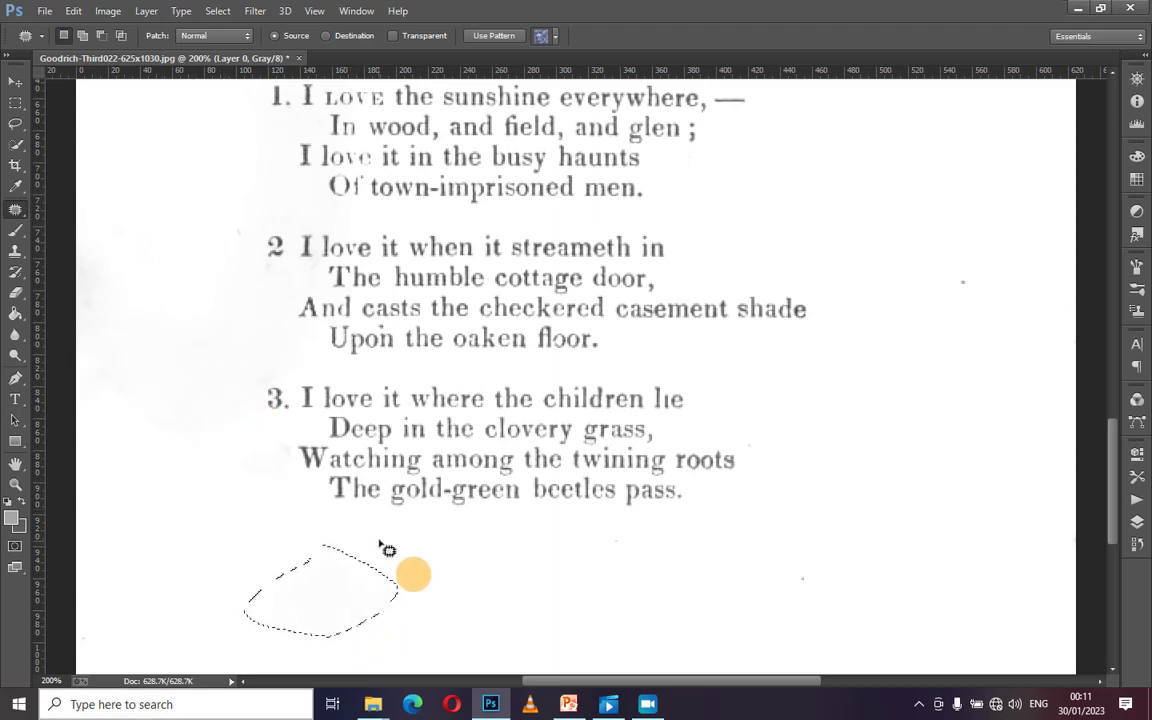
left_click(263, 428)
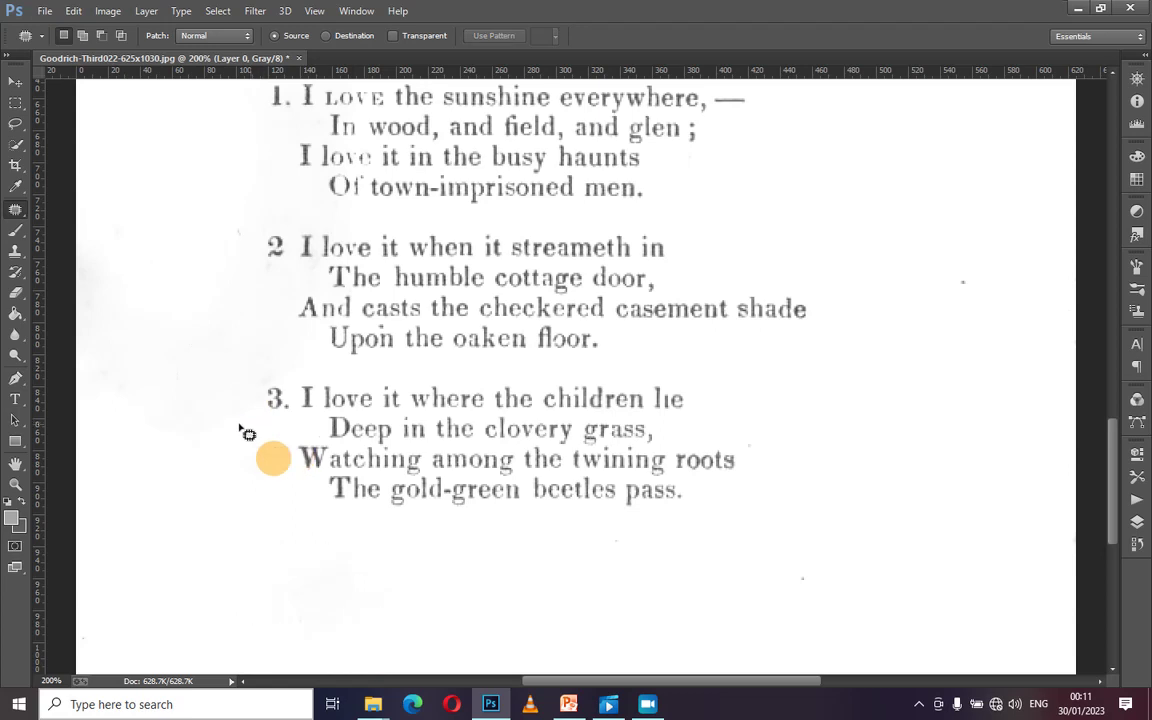
right_click(15, 214)
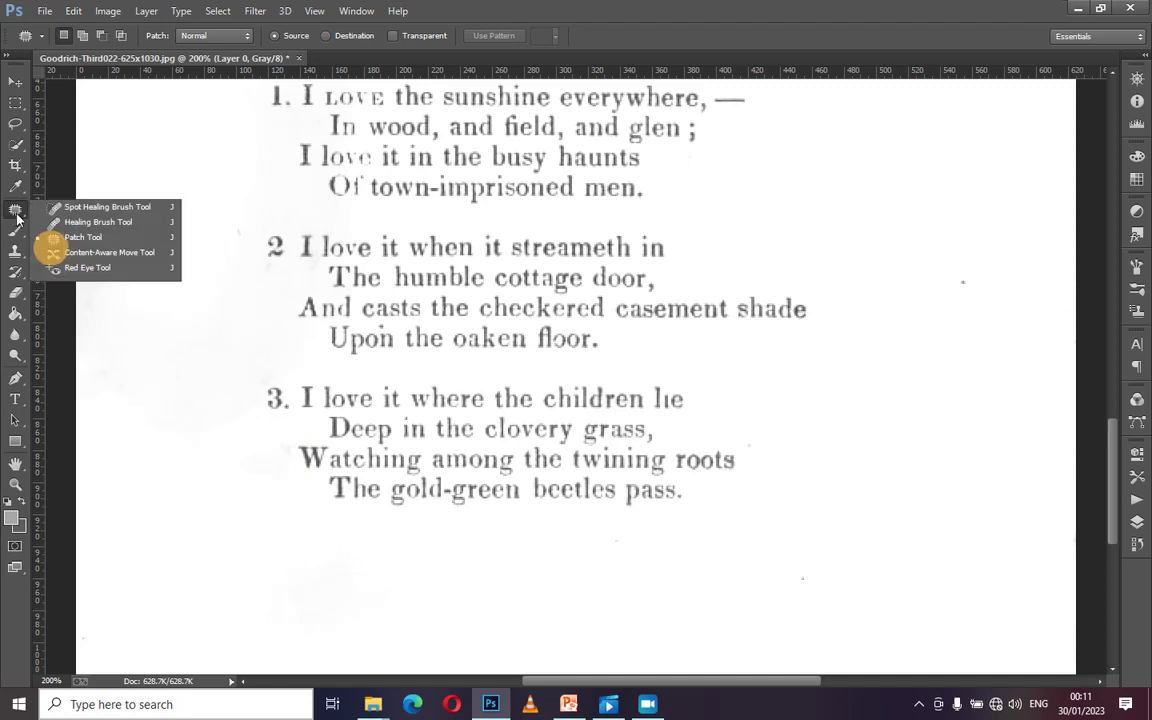
left_click(16, 252)
right_click(16, 256)
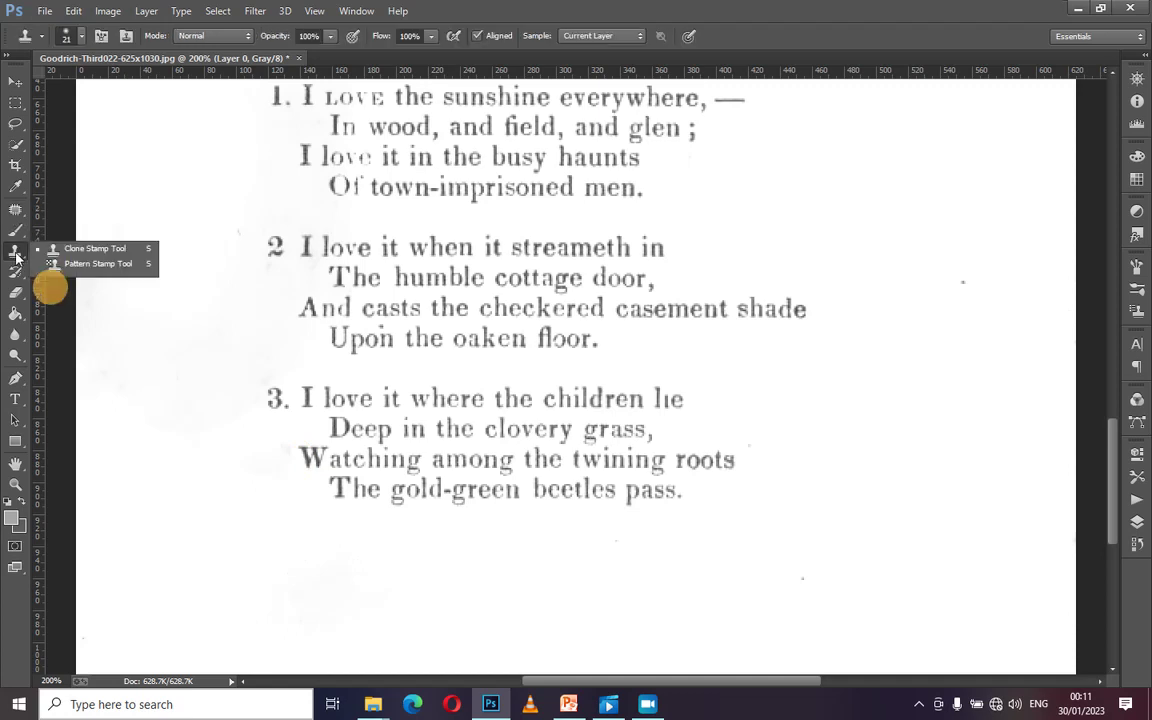
Step: Clone clean paper from blank areas over the left-margin stains and the mark after the 2
left_click(121, 252)
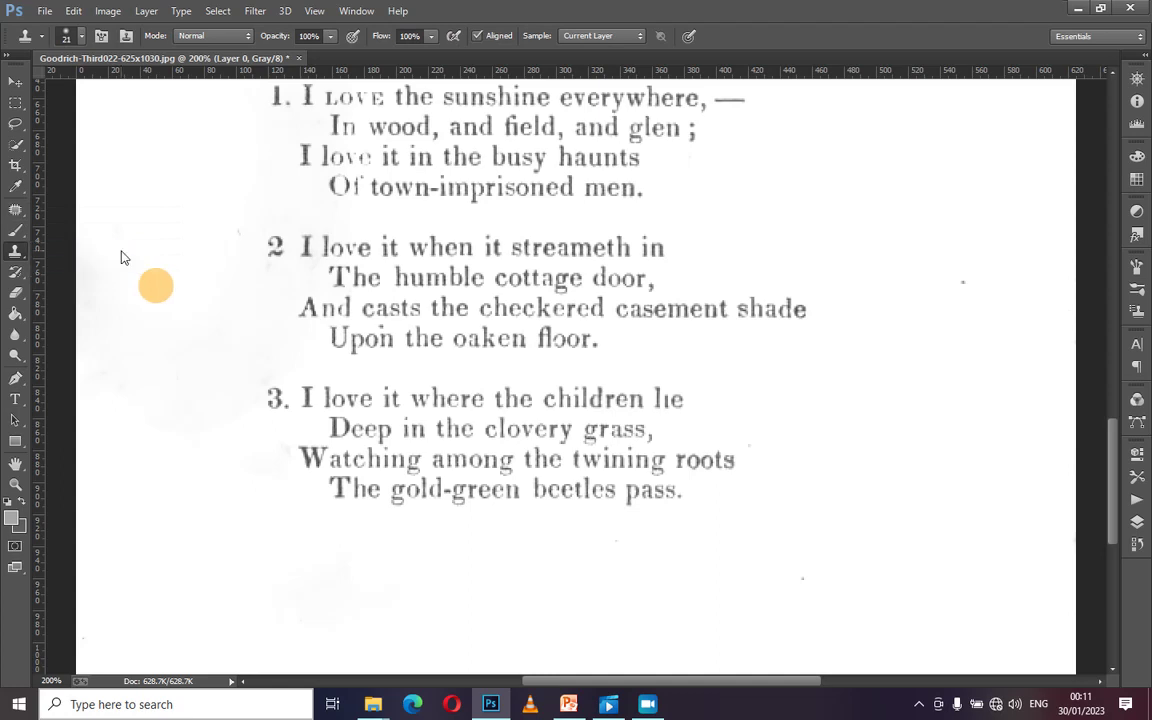
left_click(359, 593, "alt")
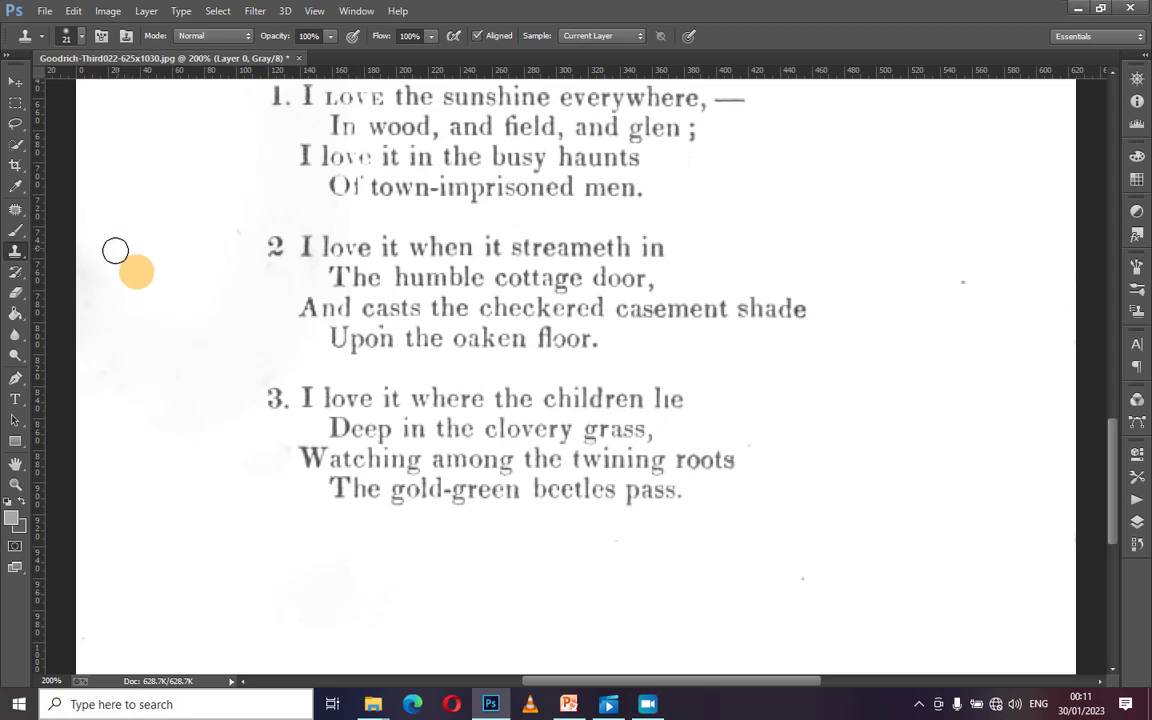
mouse_move(90, 281)
left_mouse_down()
mouse_move(85, 329)
mouse_move(100, 296)
mouse_move(97, 268)
mouse_move(80, 270)
mouse_move(85, 375)
mouse_move(283, 563)
mouse_move(363, 581)
mouse_move(494, 643)
mouse_move(534, 597)
mouse_move(514, 607)
mouse_move(98, 334)
mouse_move(121, 401)
mouse_move(103, 339)
mouse_move(98, 396)
mouse_move(85, 337)
mouse_move(167, 357)
mouse_move(188, 319)
mouse_move(420, 580)
mouse_move(470, 543)
mouse_move(499, 588)
left_mouse_up()
left_click(499, 588, "alt")
key("alt")
left_click(499, 588, "alt")
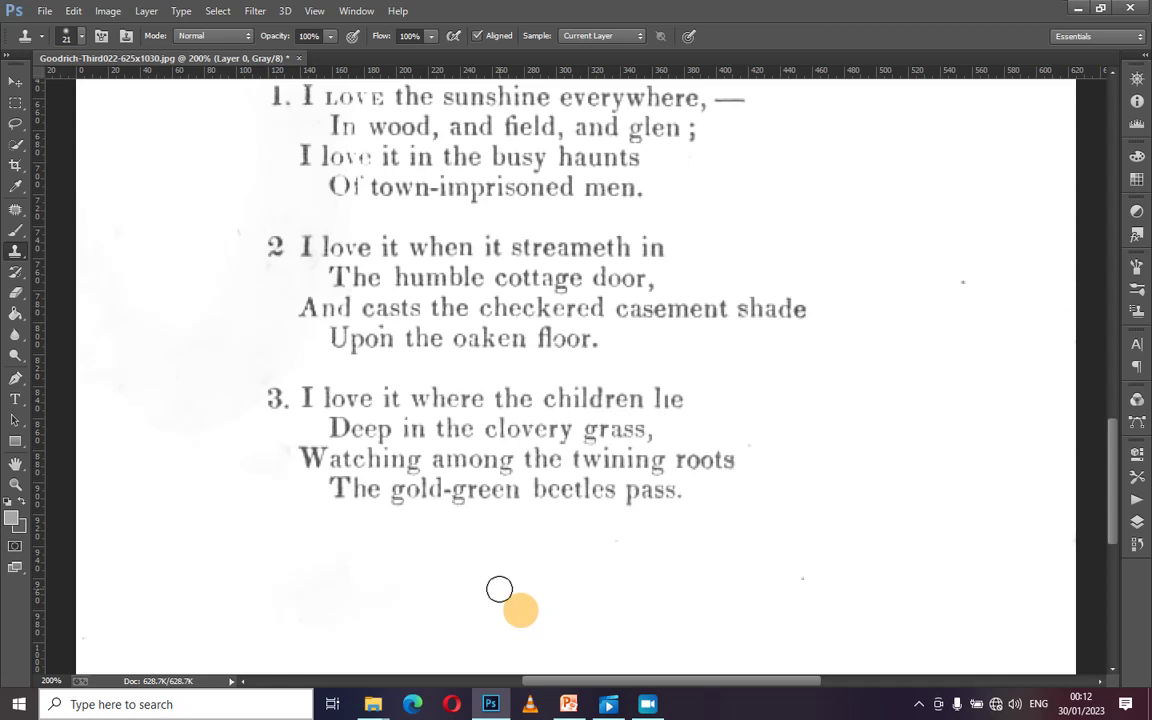
left_click(272, 290)
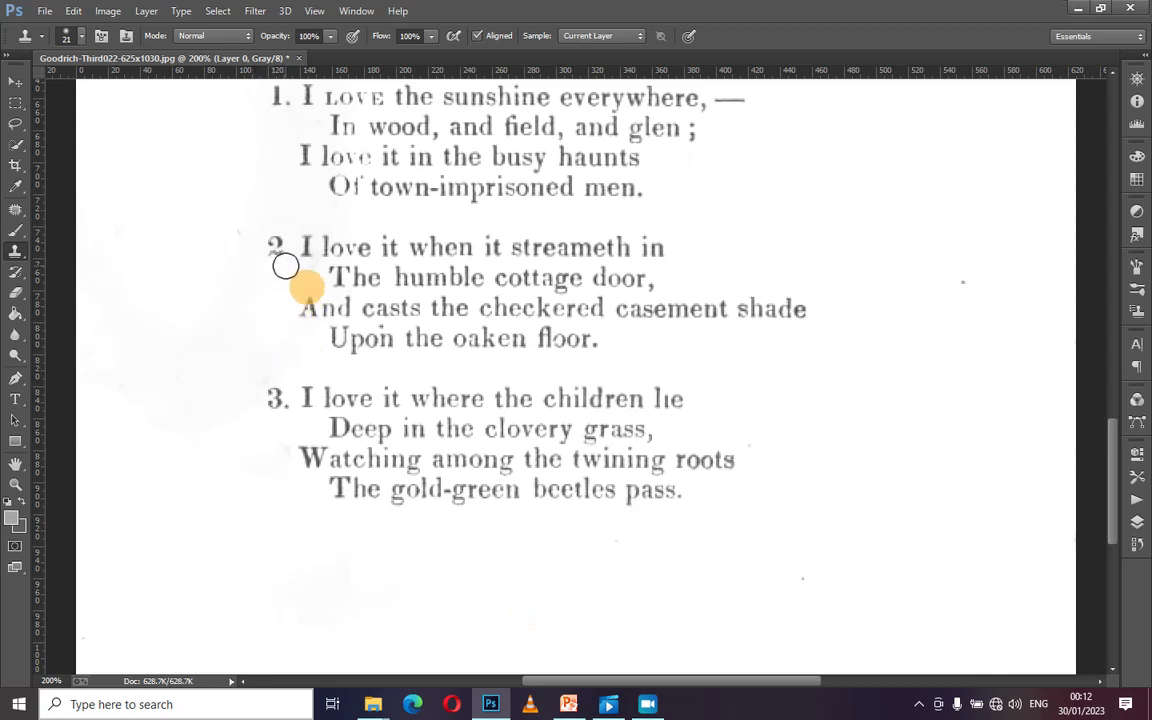
left_click(285, 265)
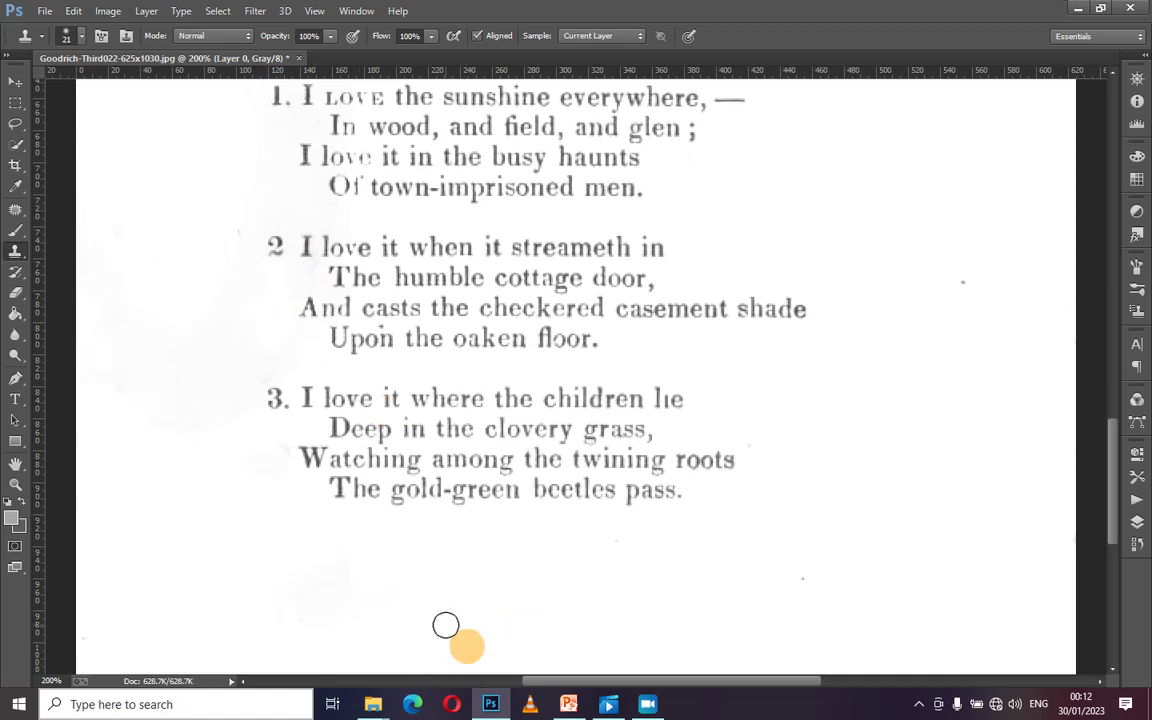
left_click(513, 596, "alt")
Step: Clone over the smudge left of verse 2 and zoom out to view the whole page
mouse_move(249, 220)
left_mouse_down()
mouse_move(290, 216)
mouse_move(231, 226)
mouse_move(275, 183)
mouse_move(270, 150)
mouse_move(283, 131)
mouse_move(270, 136)
mouse_move(265, 363)
mouse_move(324, 548)
mouse_move(545, 617)
mouse_move(558, 607)
mouse_move(499, 600)
mouse_move(282, 115)
mouse_move(301, 118)
mouse_move(231, 154)
mouse_move(573, 370)
mouse_move(1013, 473)
mouse_move(1100, 458)
mouse_move(1000, 424)
left_mouse_up()
mouse_move(1100, 496)
left_mouse_down()
mouse_move(1098, 358)
mouse_move(1131, 246)
mouse_move(1150, 318)
mouse_move(1150, 511)
left_mouse_up()
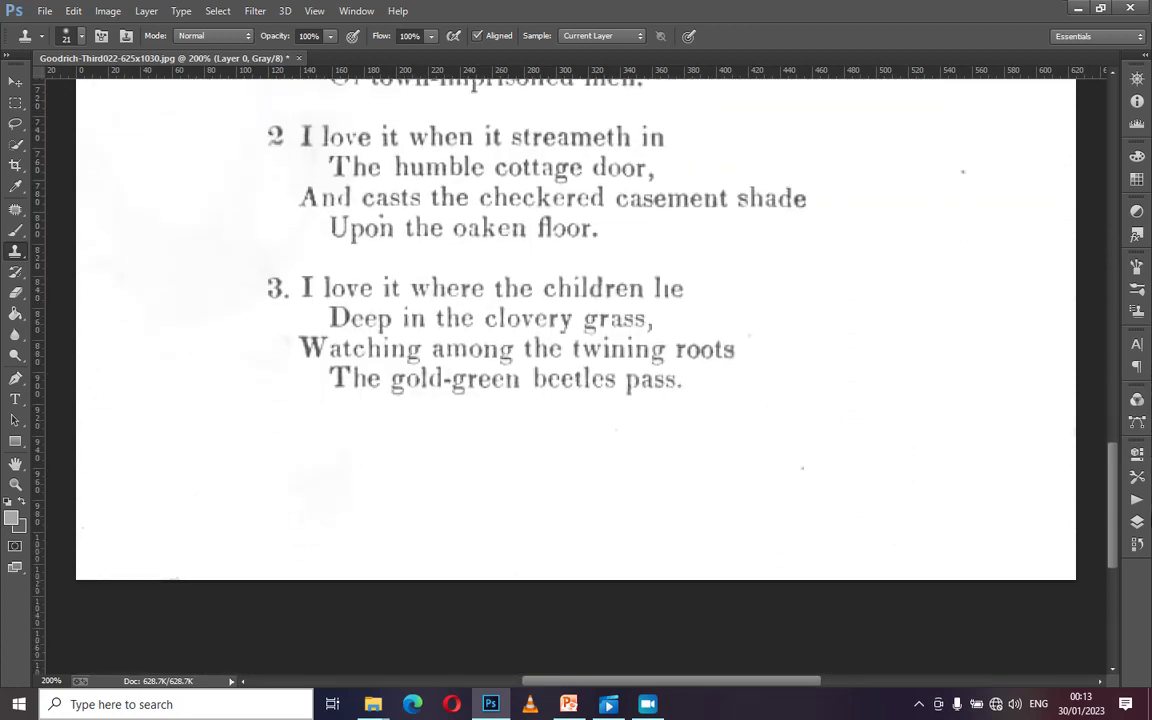
key("ctrl+minus")
key("ctrl+minus")
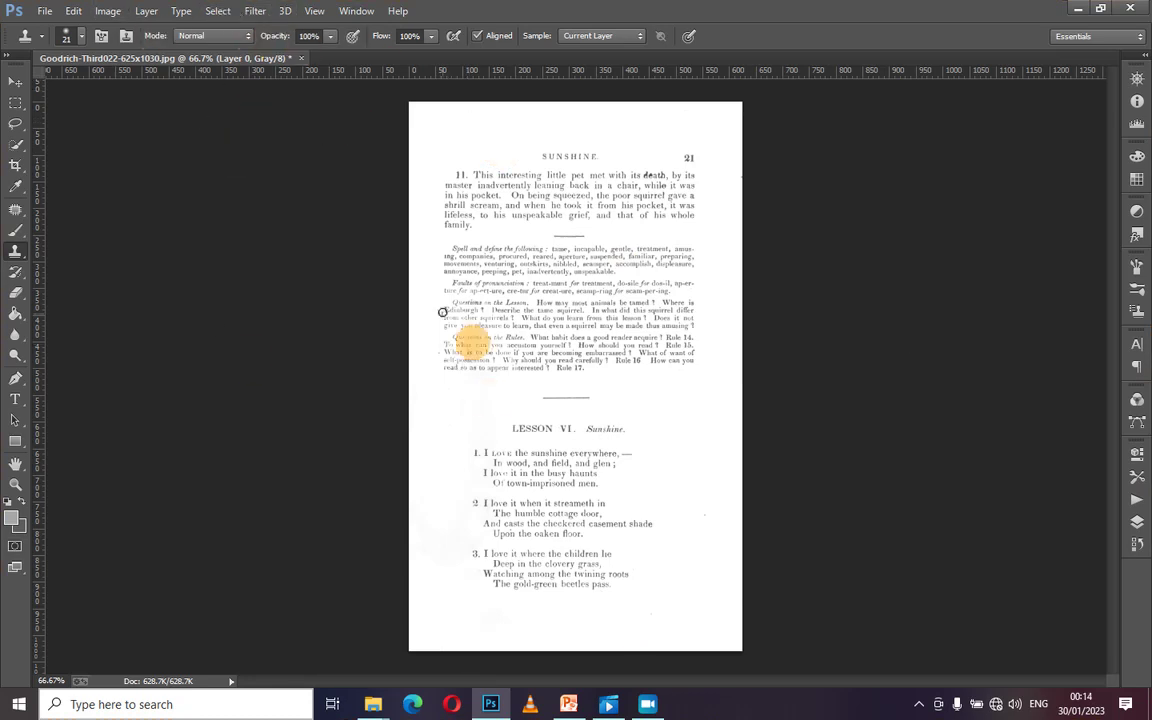
Step: Apply Unsharp Mask at Amount 50%, Radius 30.2 pixels, Threshold 0, comparing via Preview
left_click(252, 16)
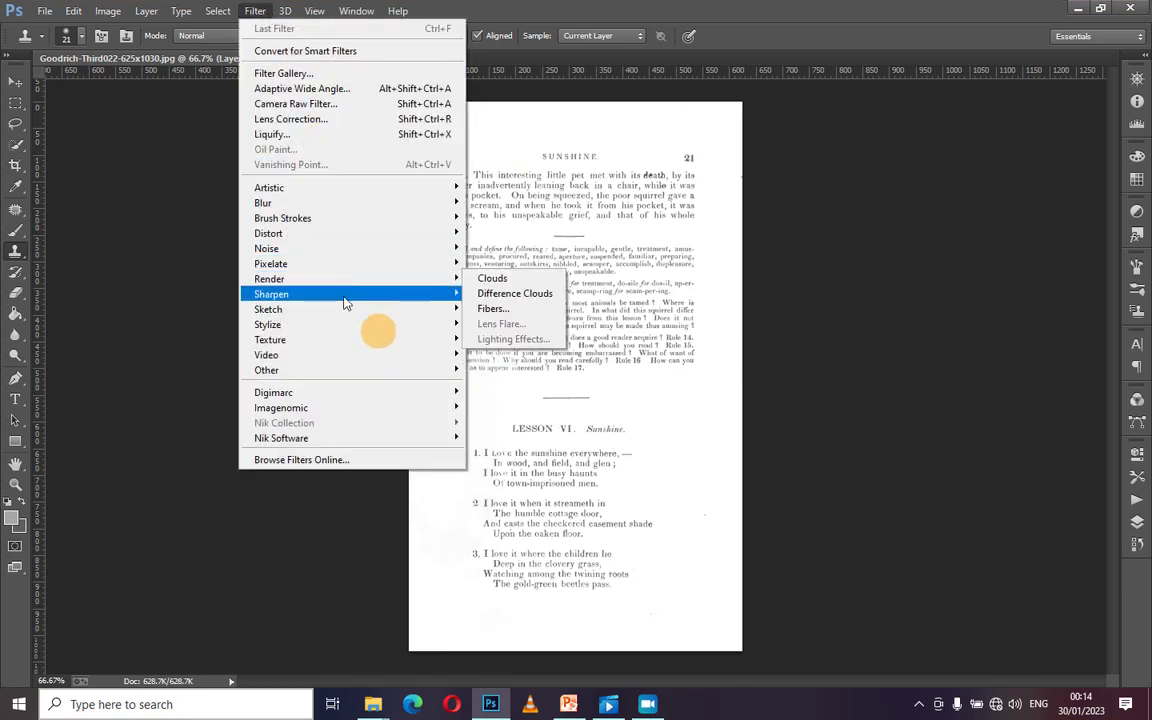
mouse_move(344, 302)
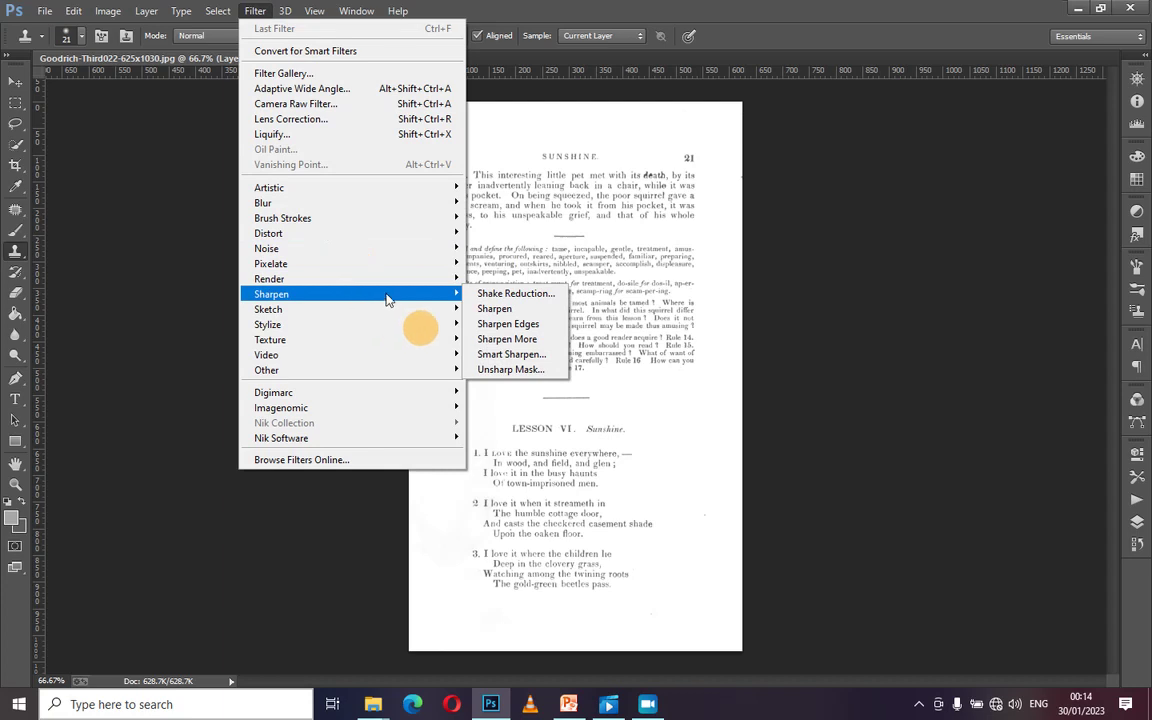
left_click(503, 372)
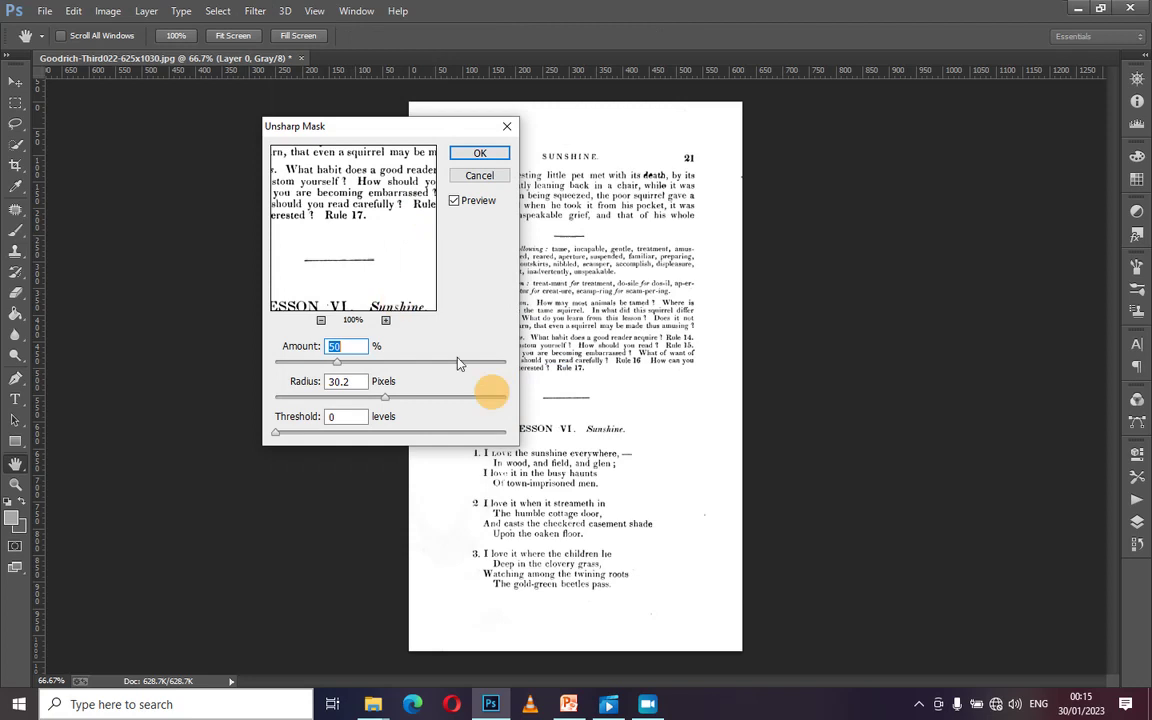
left_click(455, 201)
left_click(455, 201)
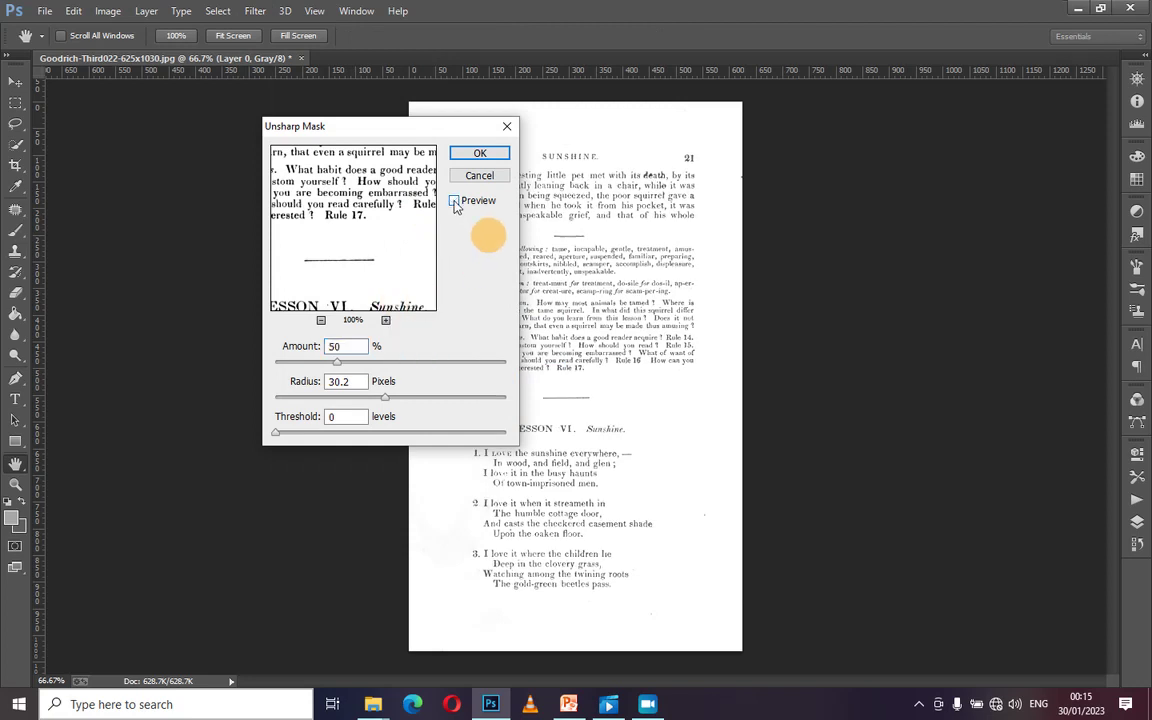
left_click(455, 201)
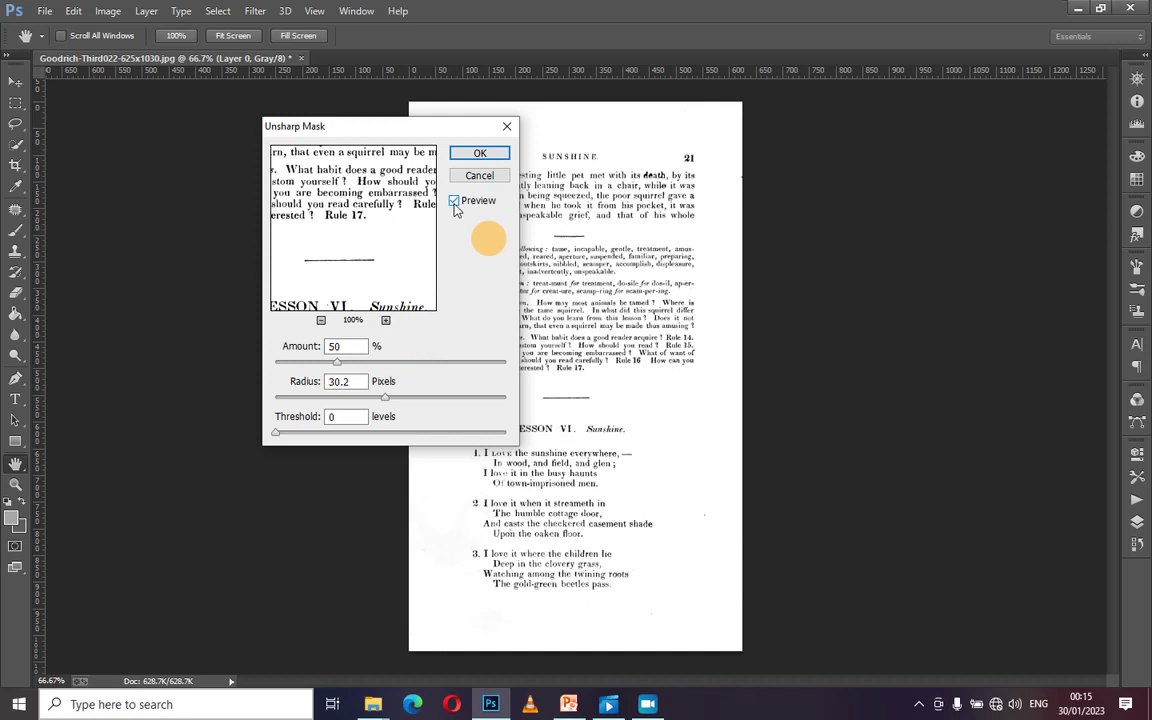
left_click(455, 201)
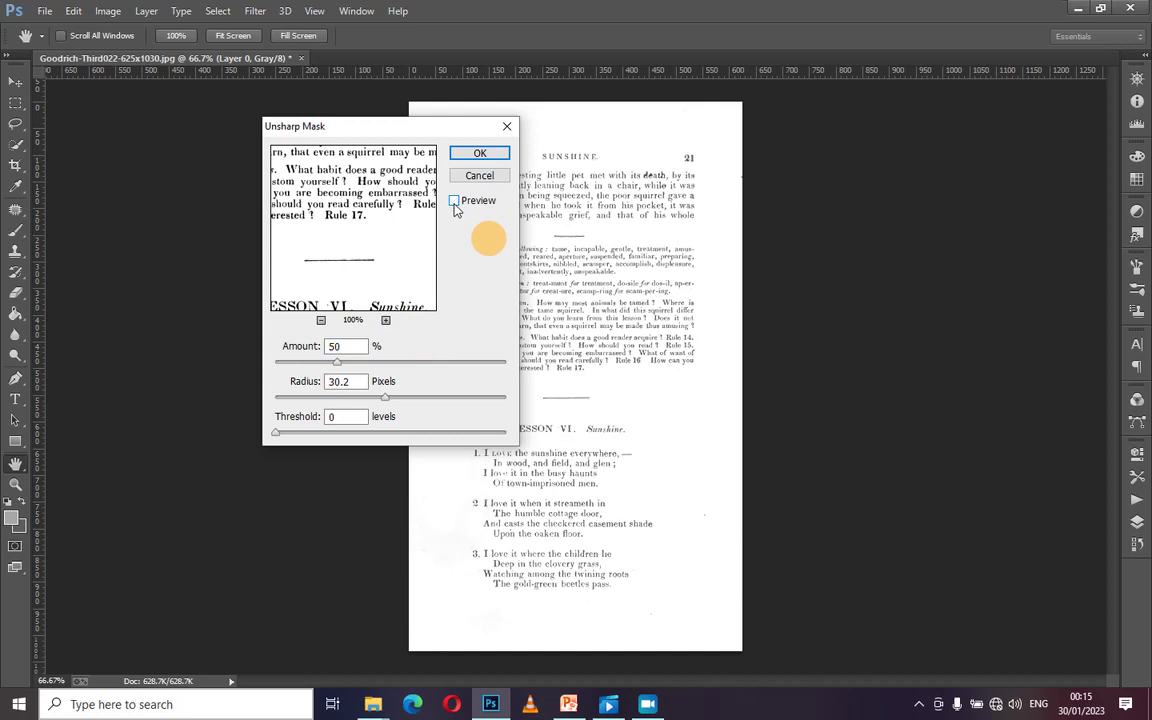
left_click(455, 202)
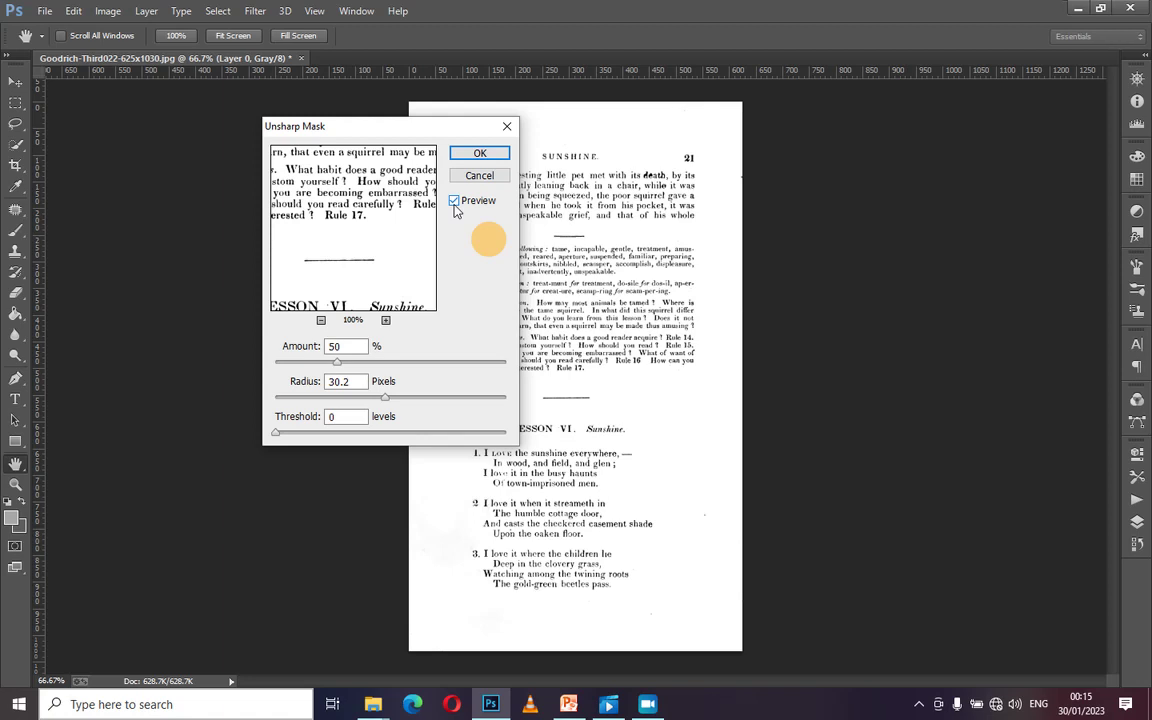
left_click(481, 153)
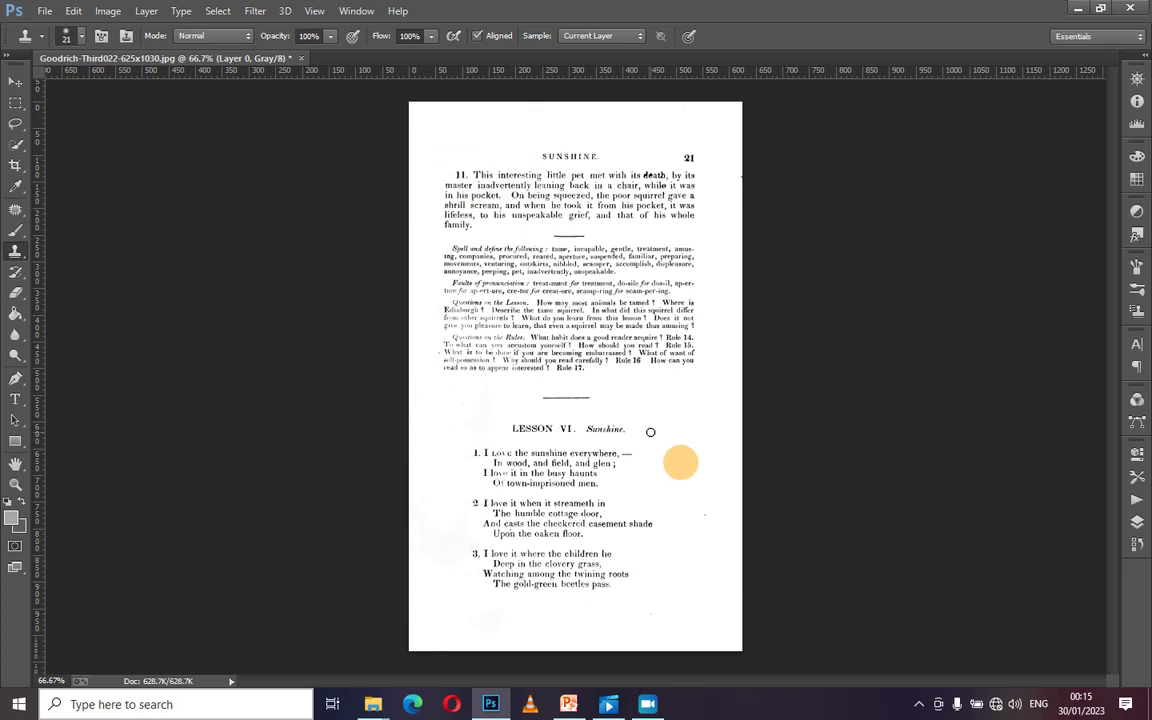
Step: Zoom in and out to check the sharpened text against the whole page
key("ctrl+plus")
key("ctrl+plus")
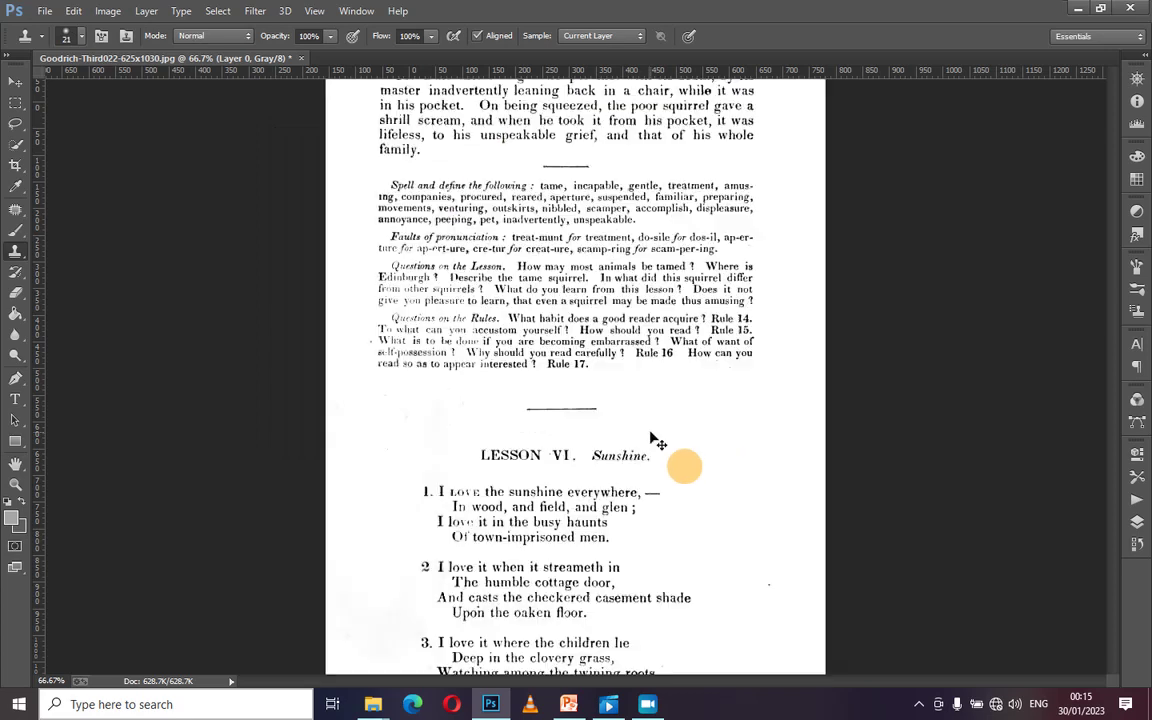
key("ctrl+minus")
key("ctrl+minus")
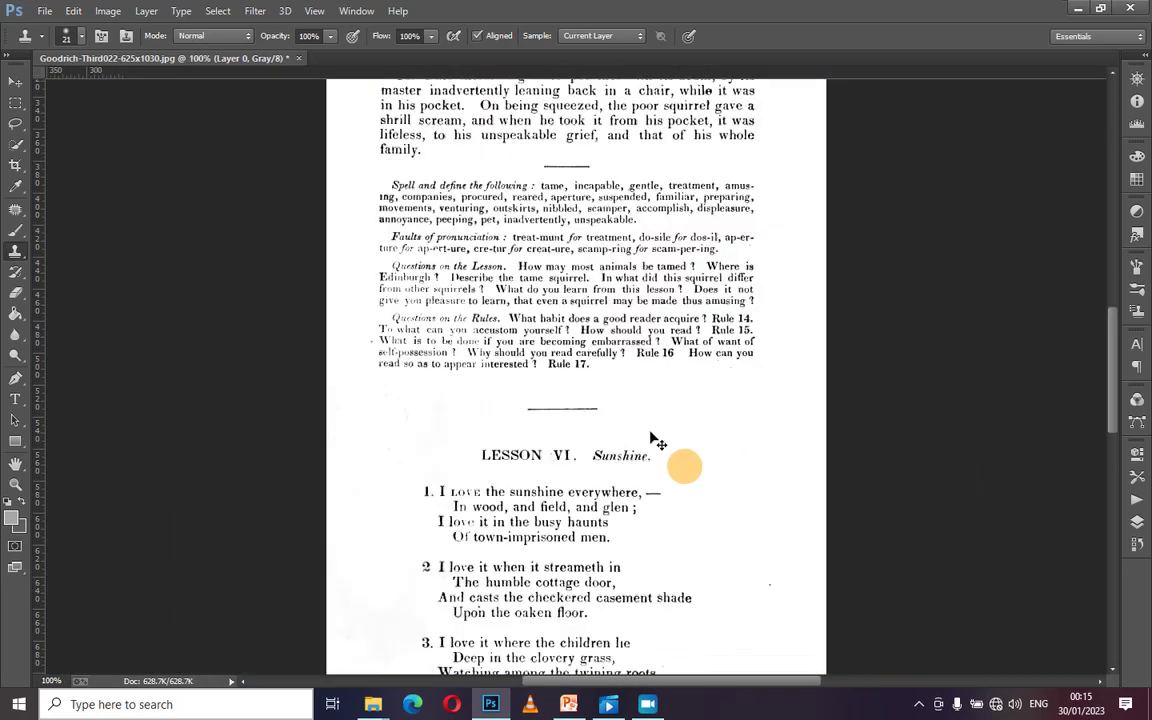
key("ctrl+plus")
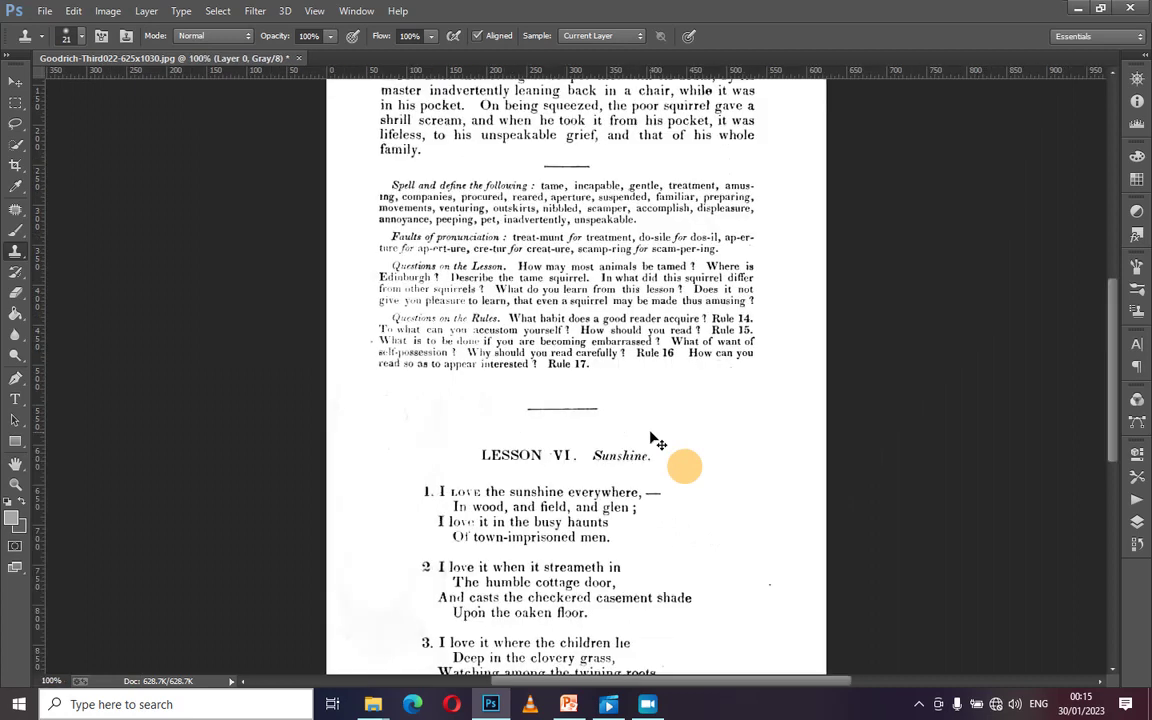
key("ctrl+minus")
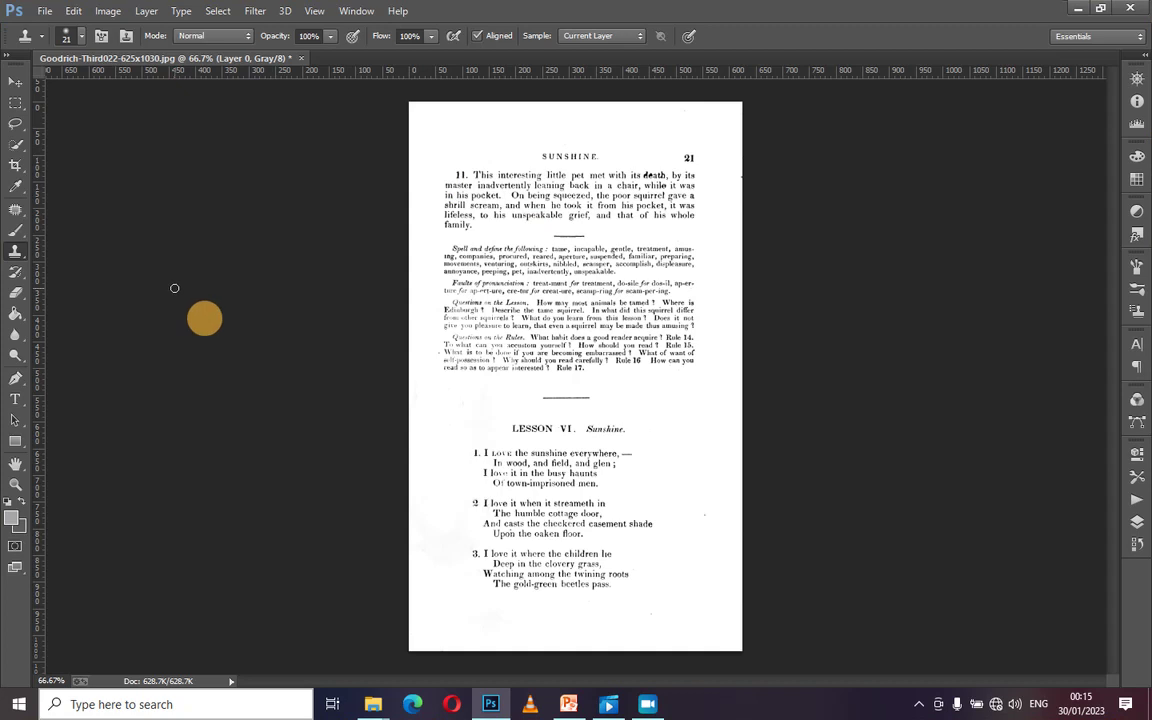
Step: Save the cleaned page as JPEG 'faded document' in PASSPORT, accepting Quality 8 Progressive
left_click(52, 12)
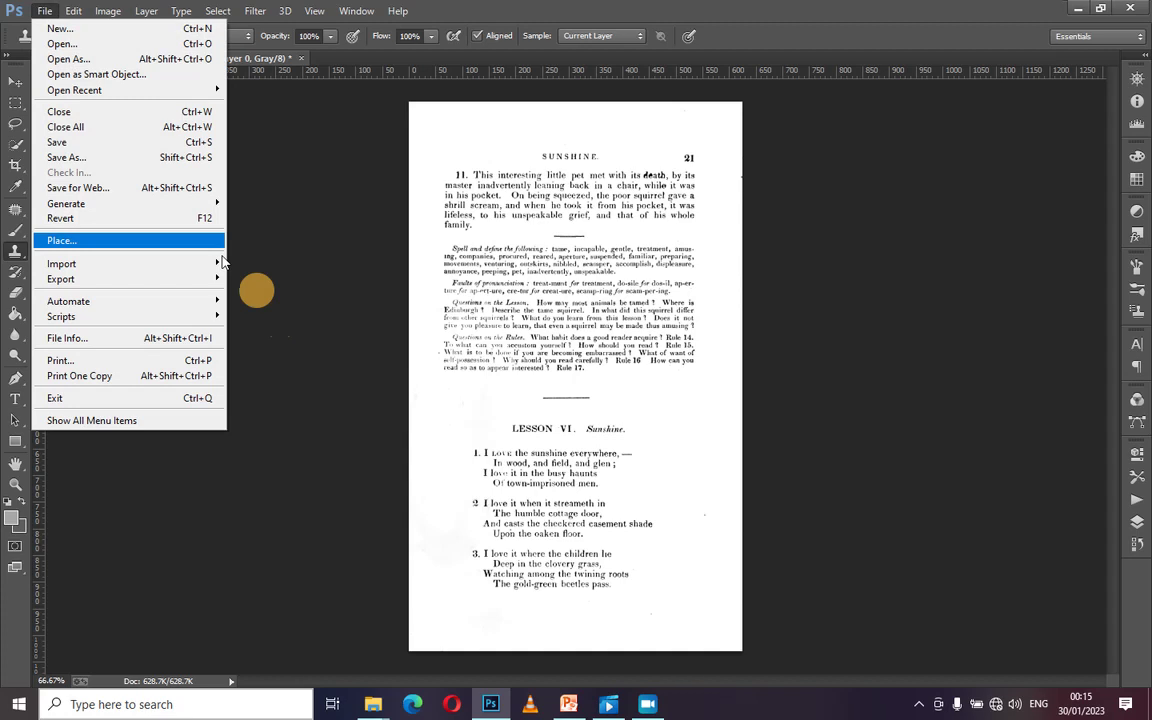
left_click(122, 157)
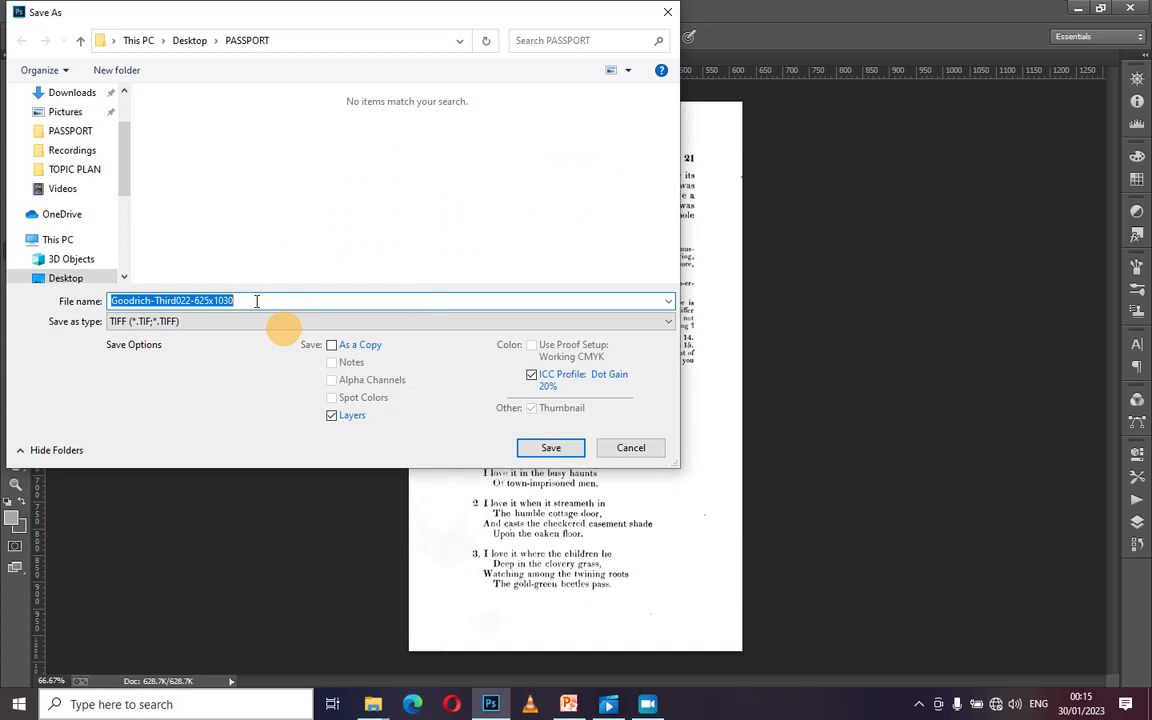
key("BackSpace")
type("faded")
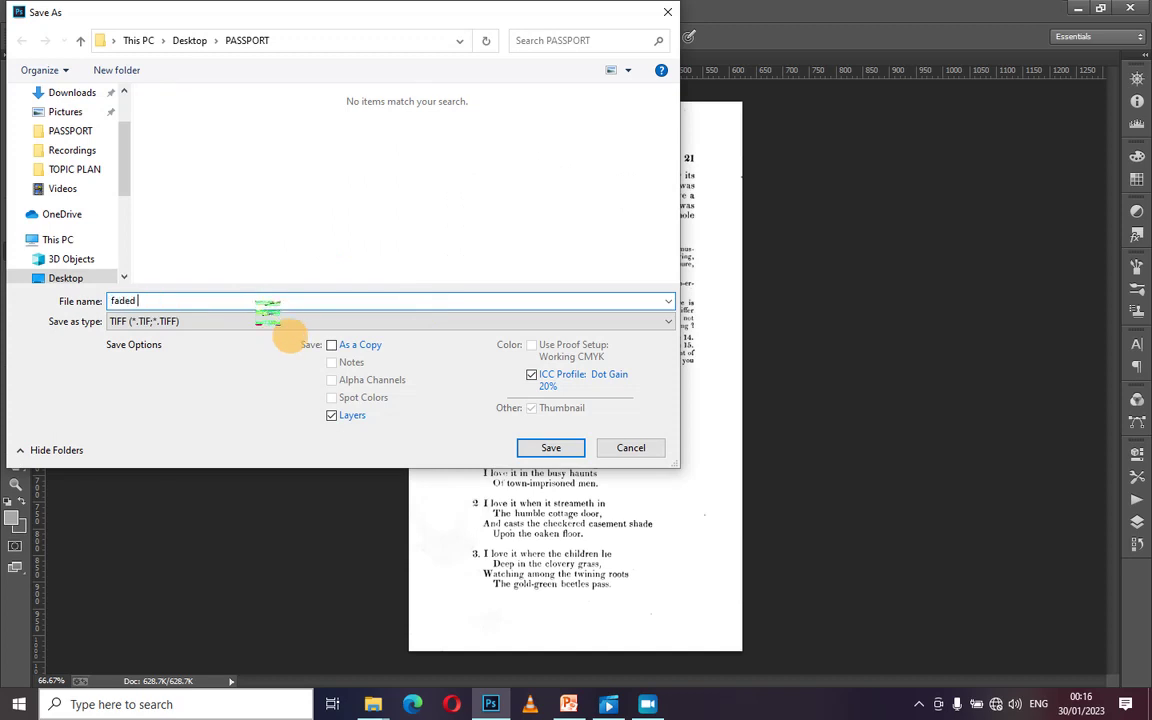
type(" document")
left_click(541, 322)
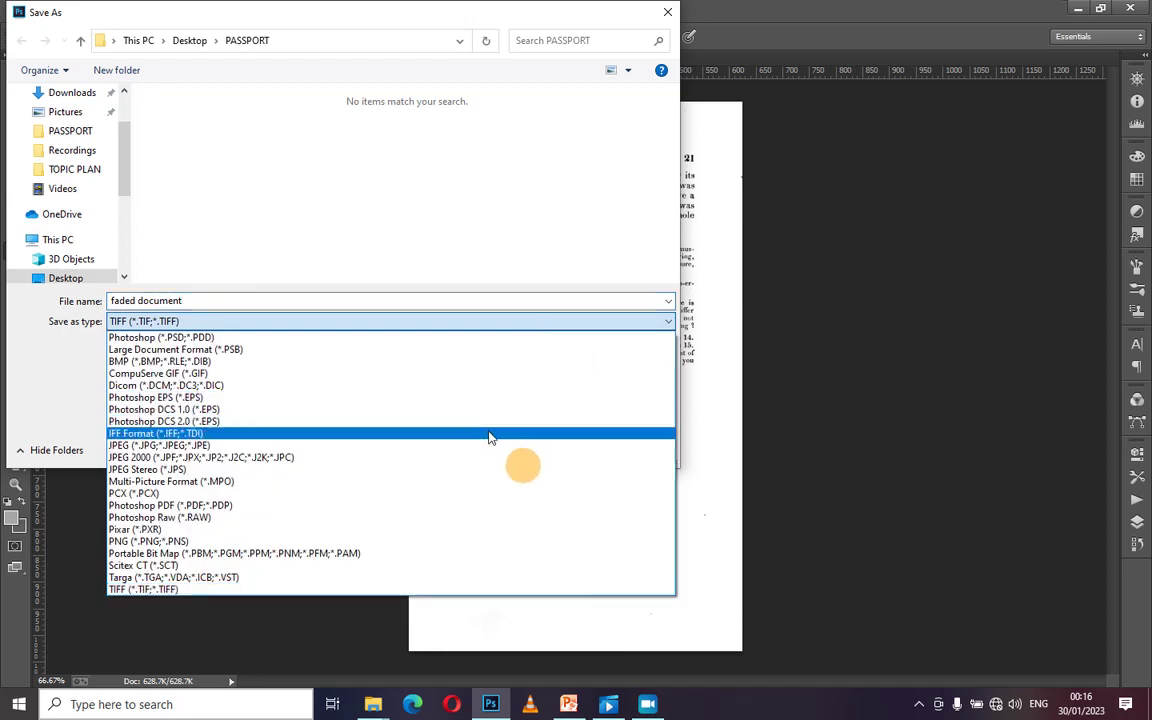
left_click(489, 445)
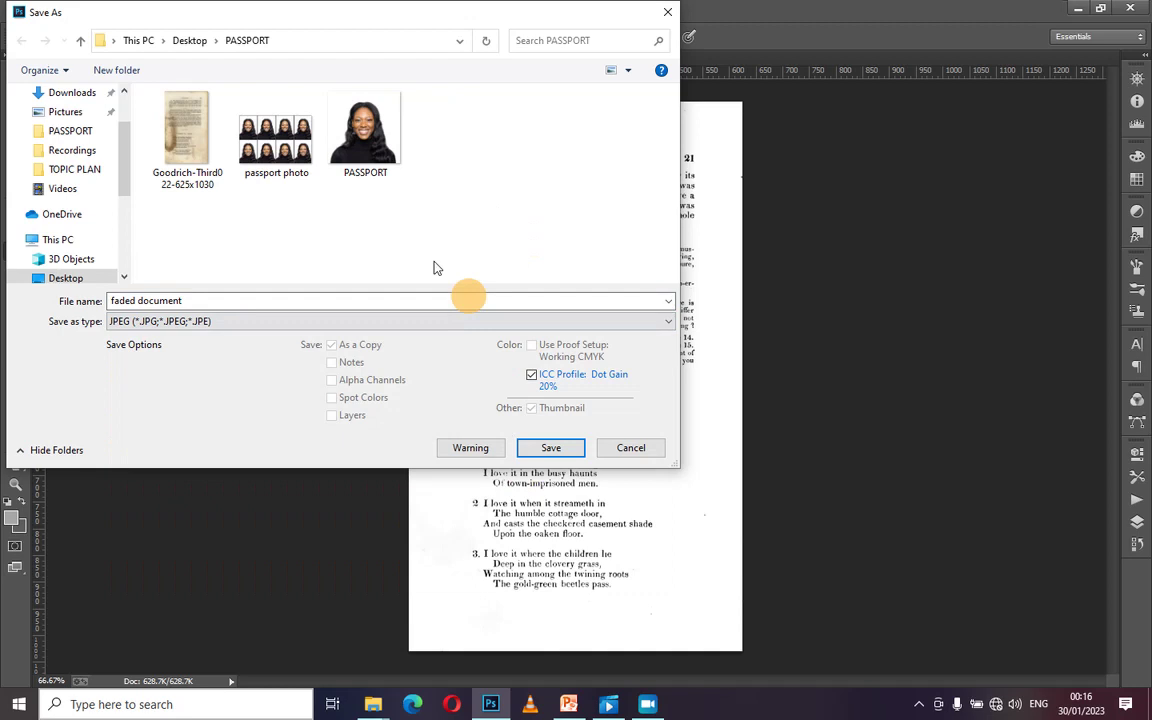
left_click(551, 448)
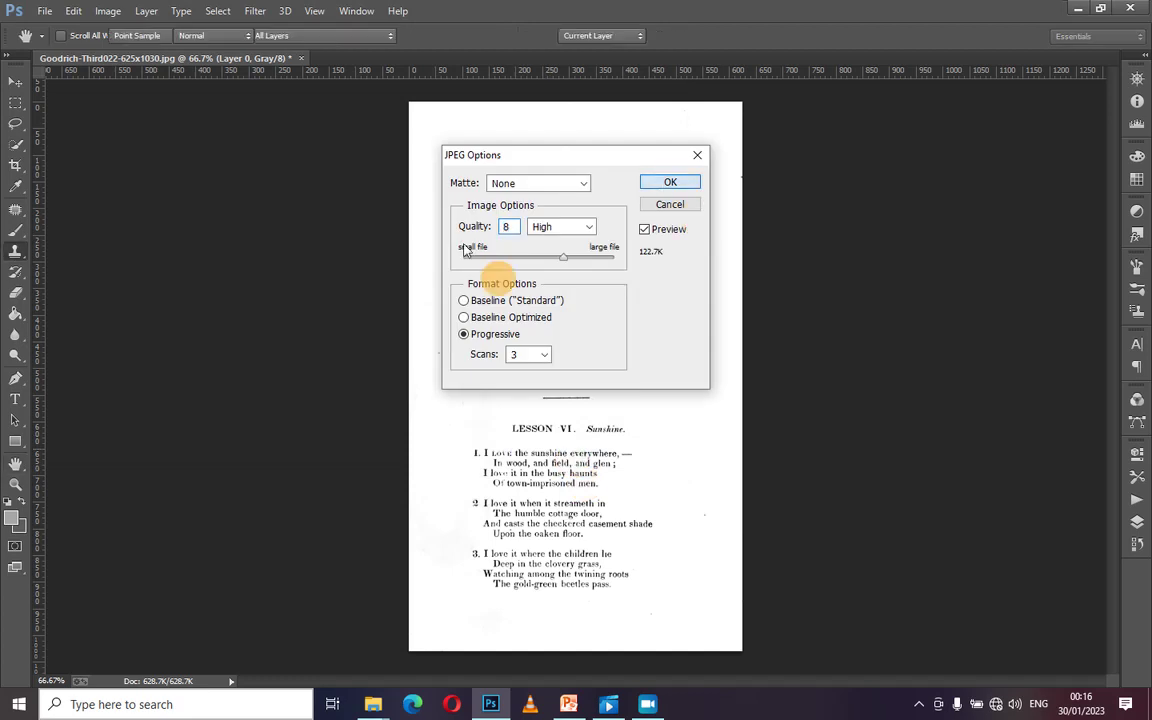
key("Return")
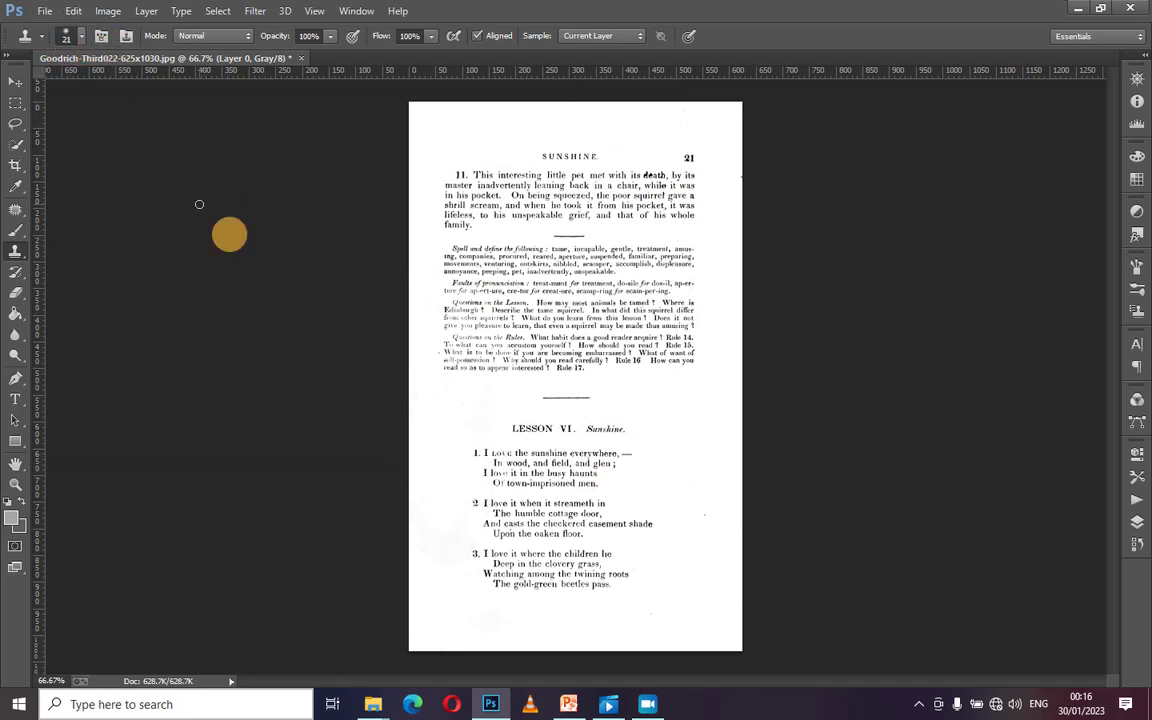
left_click(43, 11)
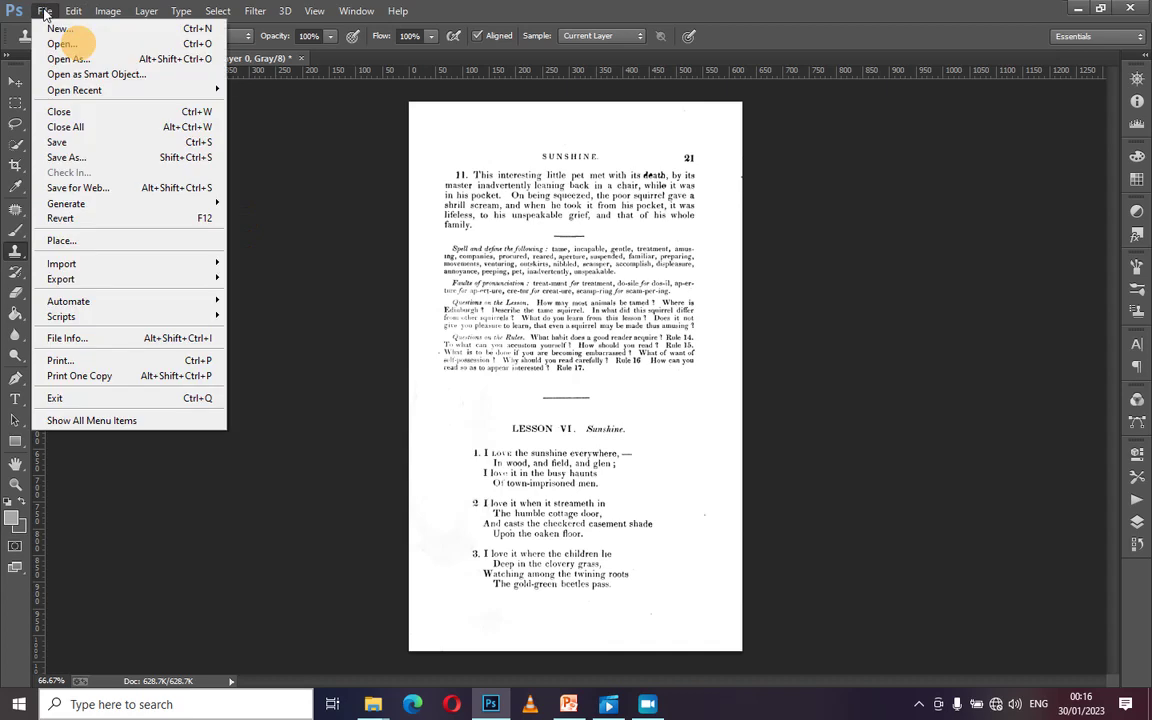
left_click(84, 45)
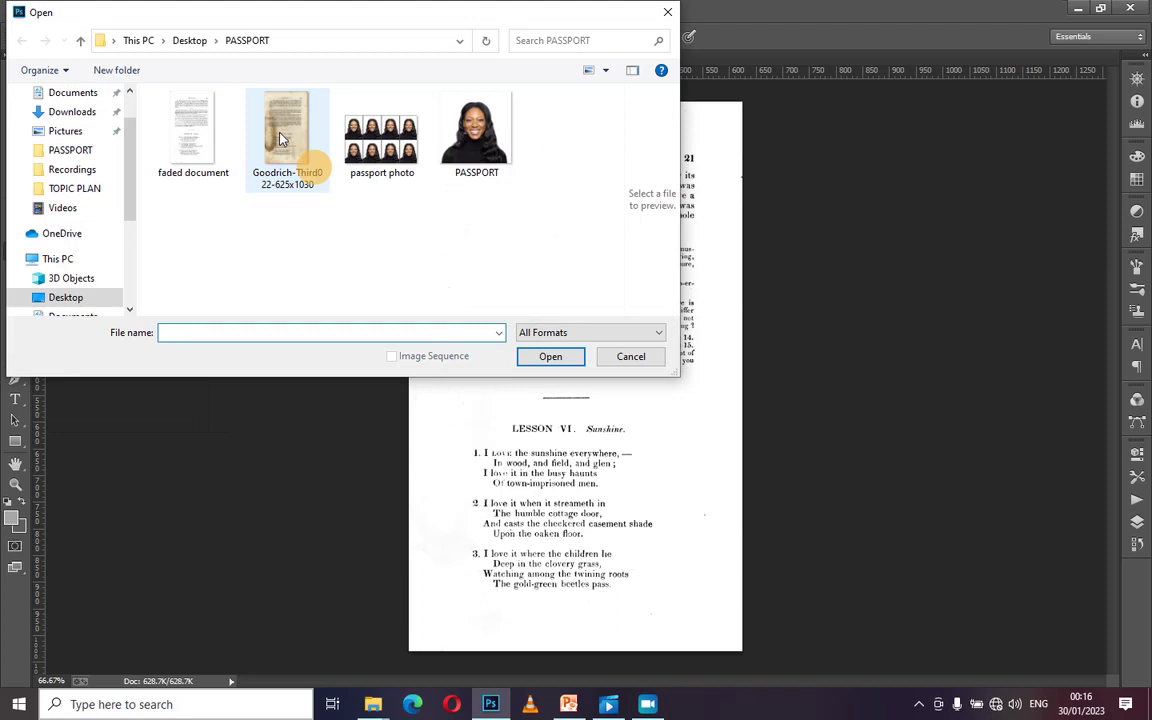
left_click(281, 139)
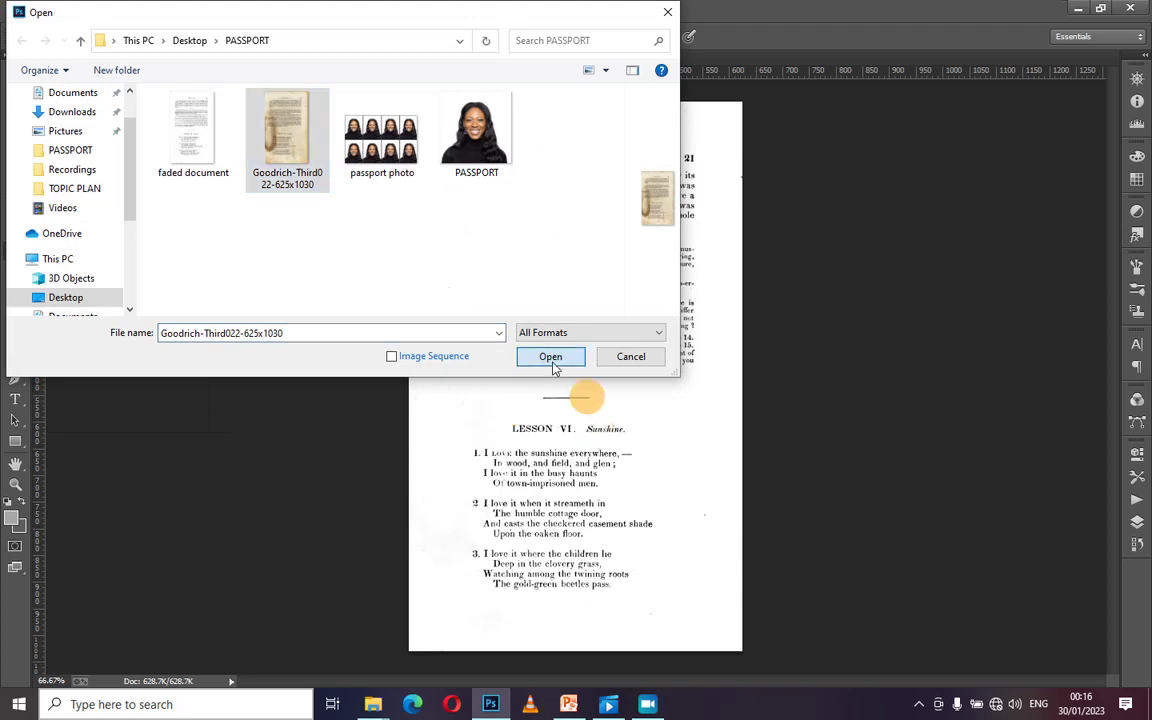
left_click(551, 359)
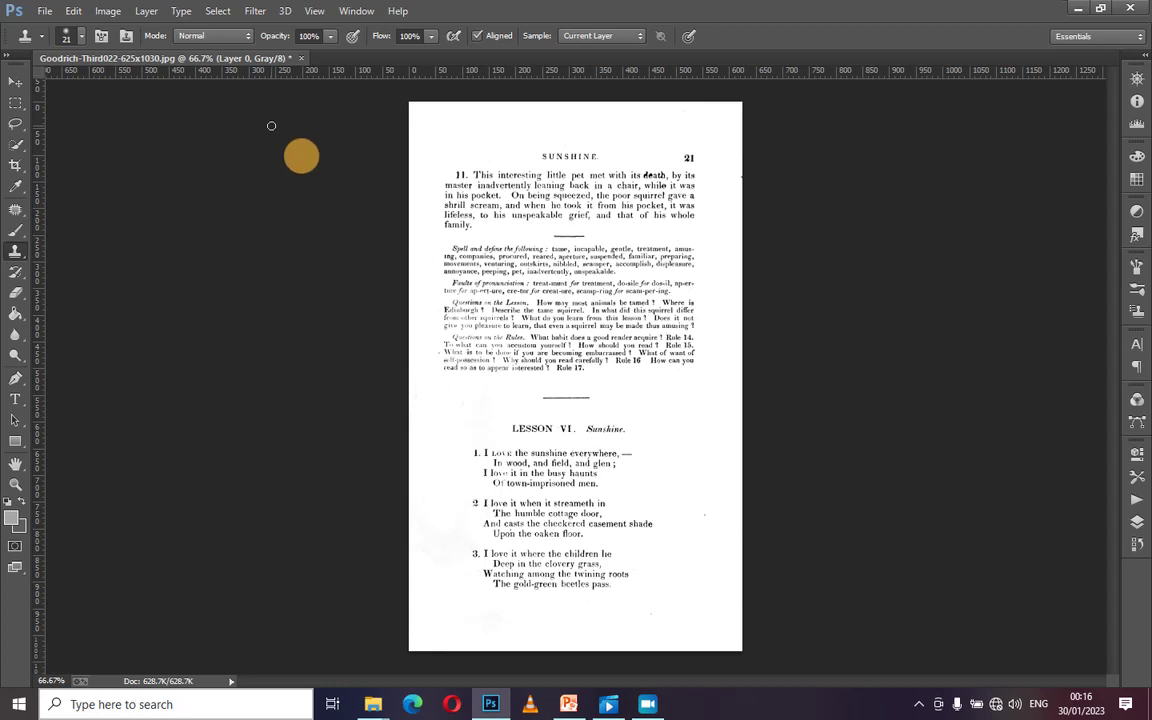
left_click(44, 11)
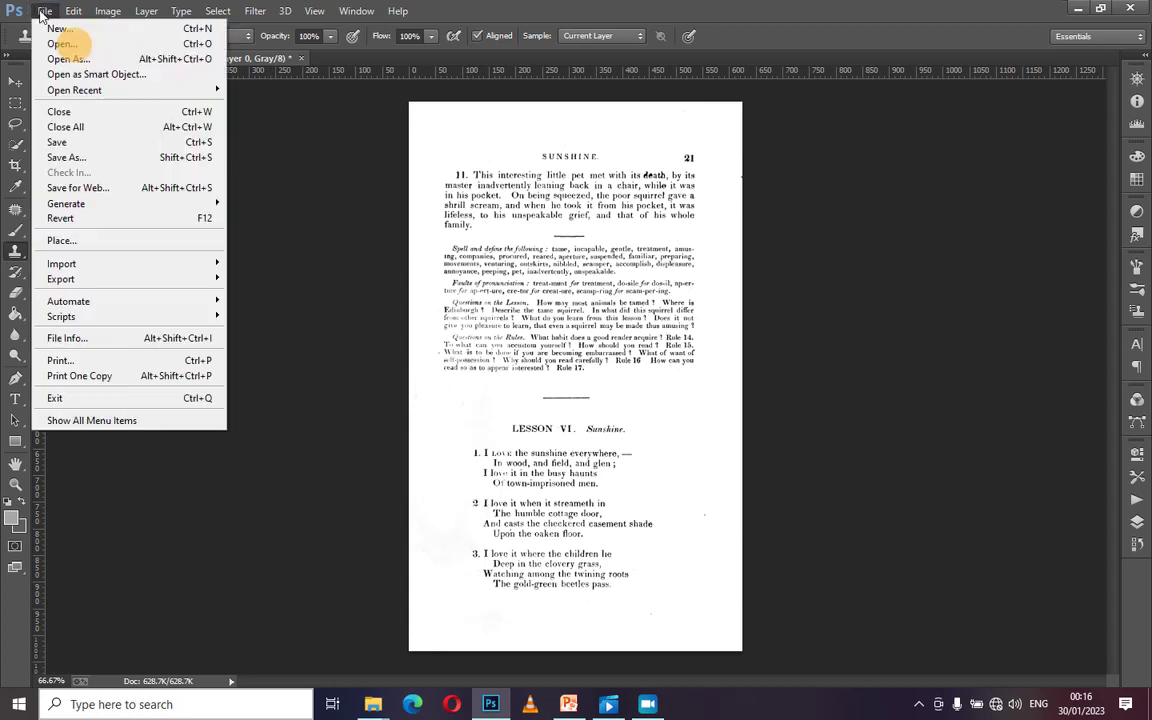
left_click(58, 44)
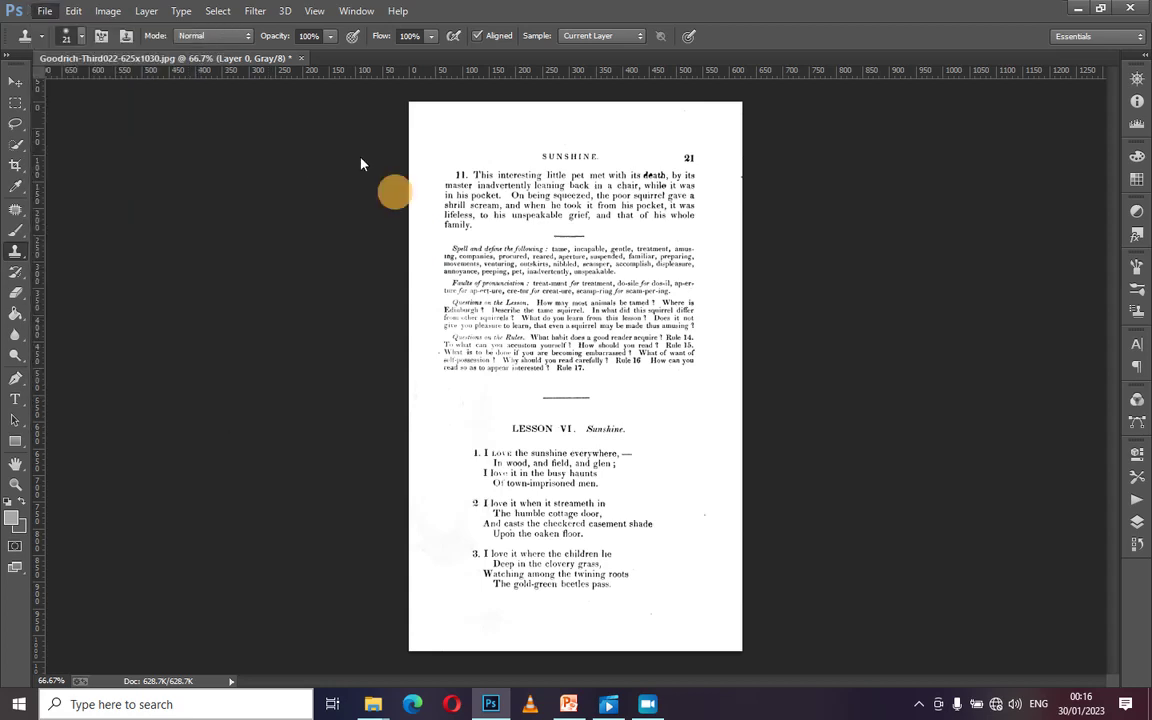
left_click(272, 160)
left_click(550, 356)
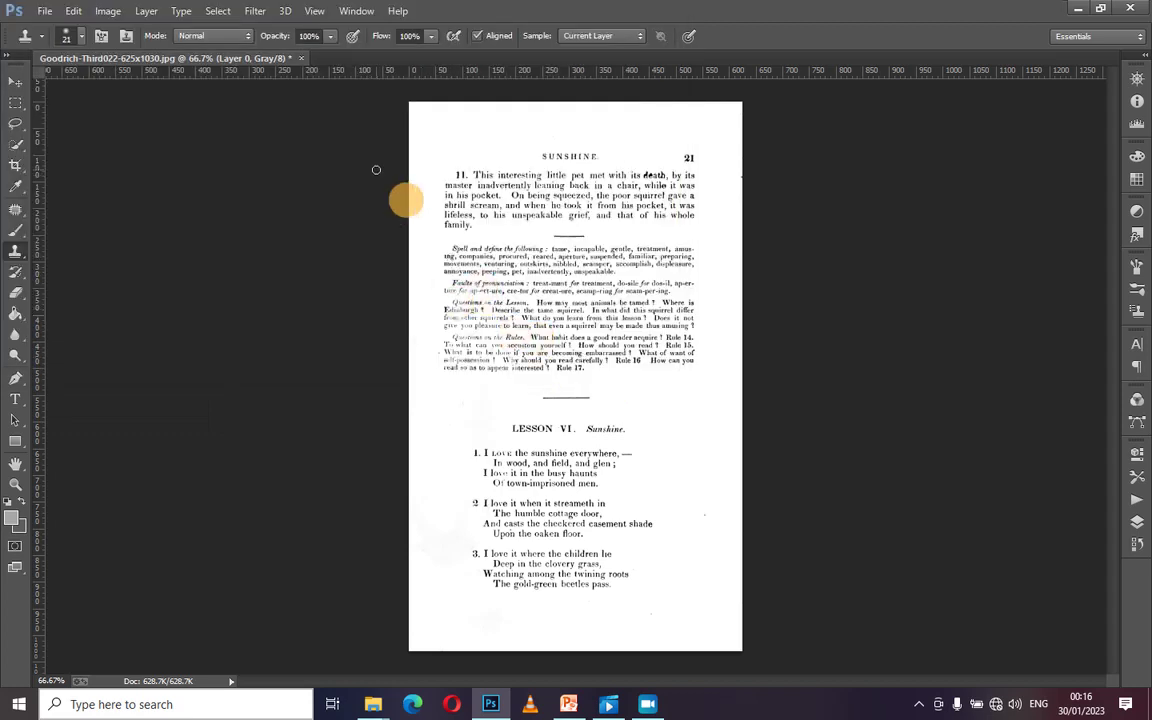
Step: Create a new document from the Photo preset at size Portrait, 2 x 3
left_click(45, 11)
left_click(45, 11)
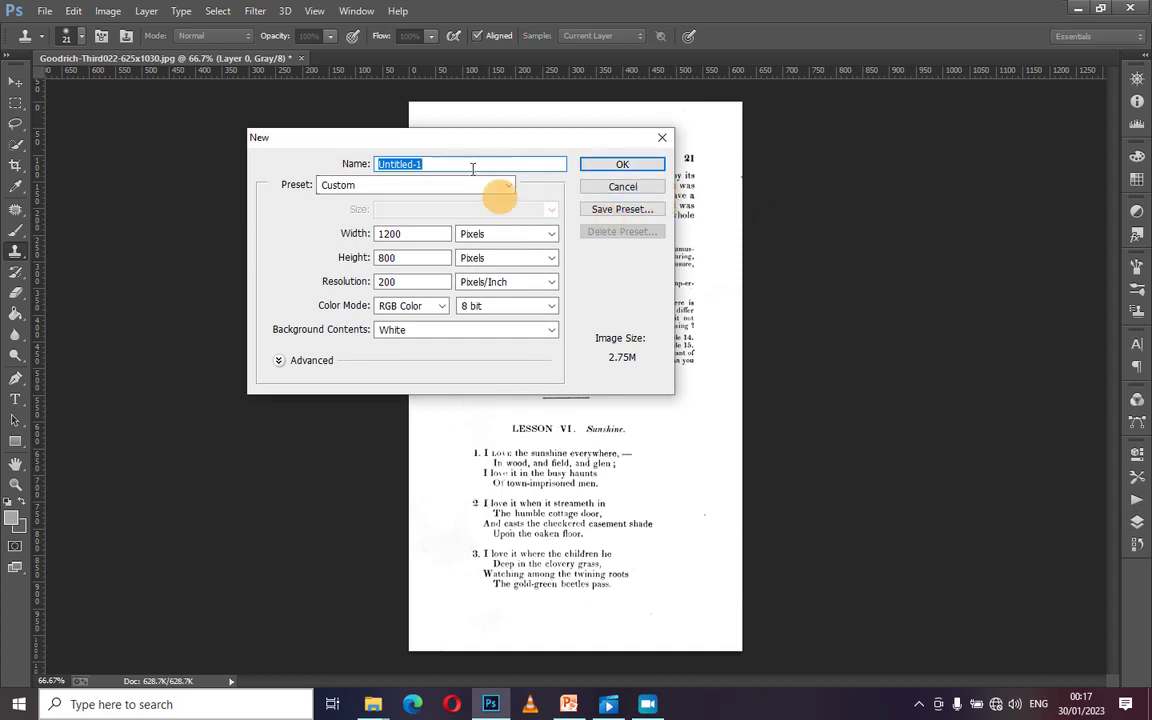
left_click(507, 185)
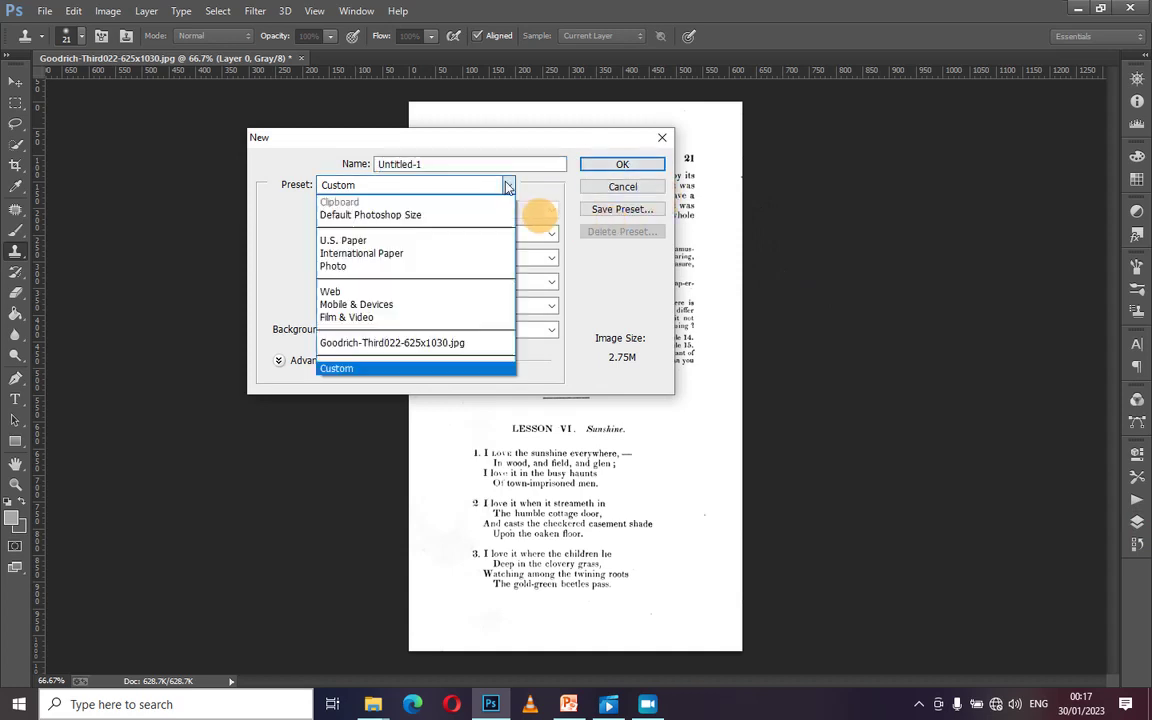
left_click(465, 266)
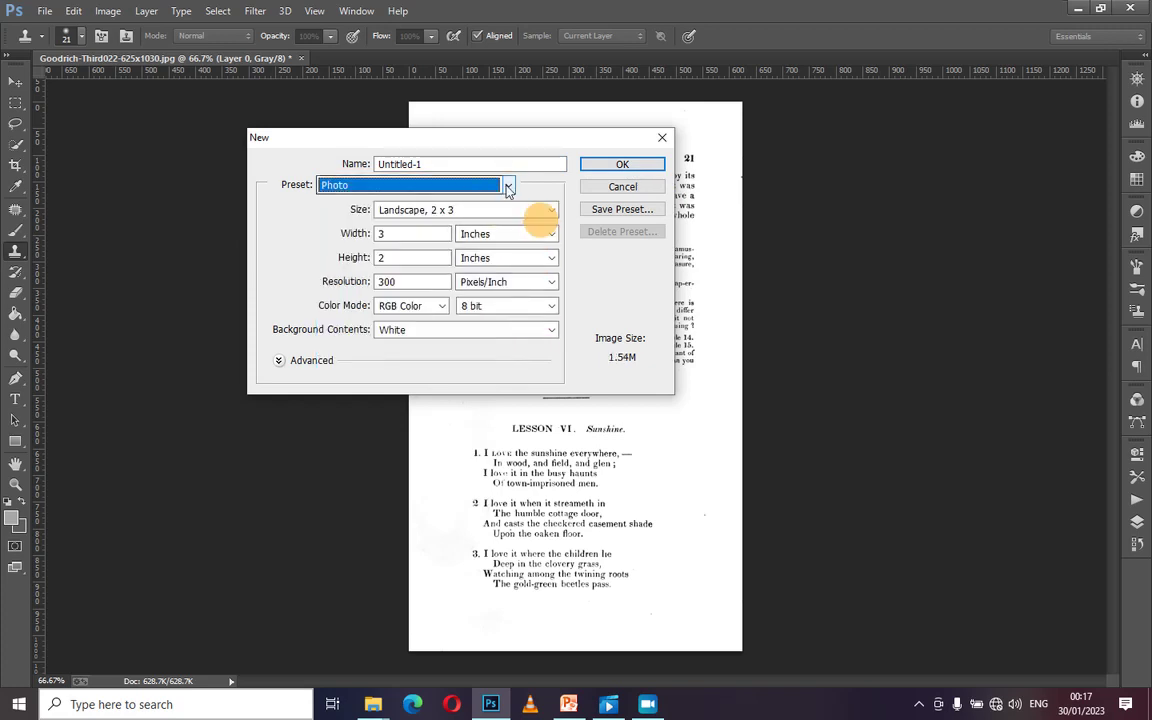
left_click(550, 210)
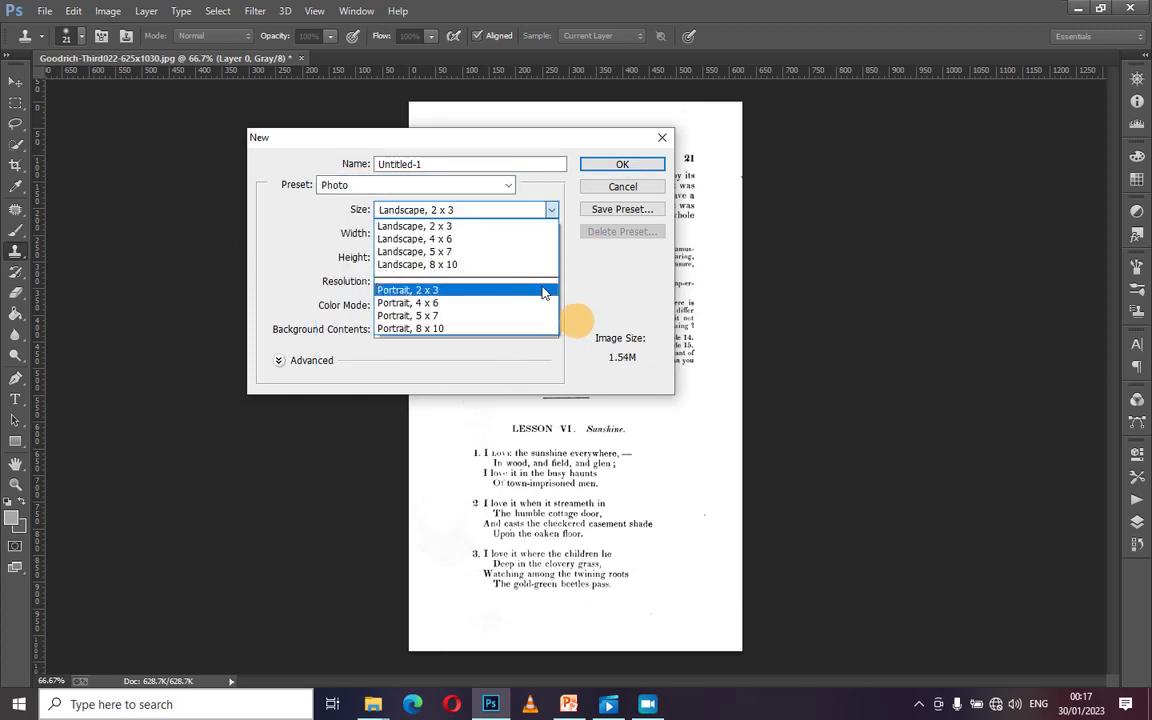
left_click(542, 291)
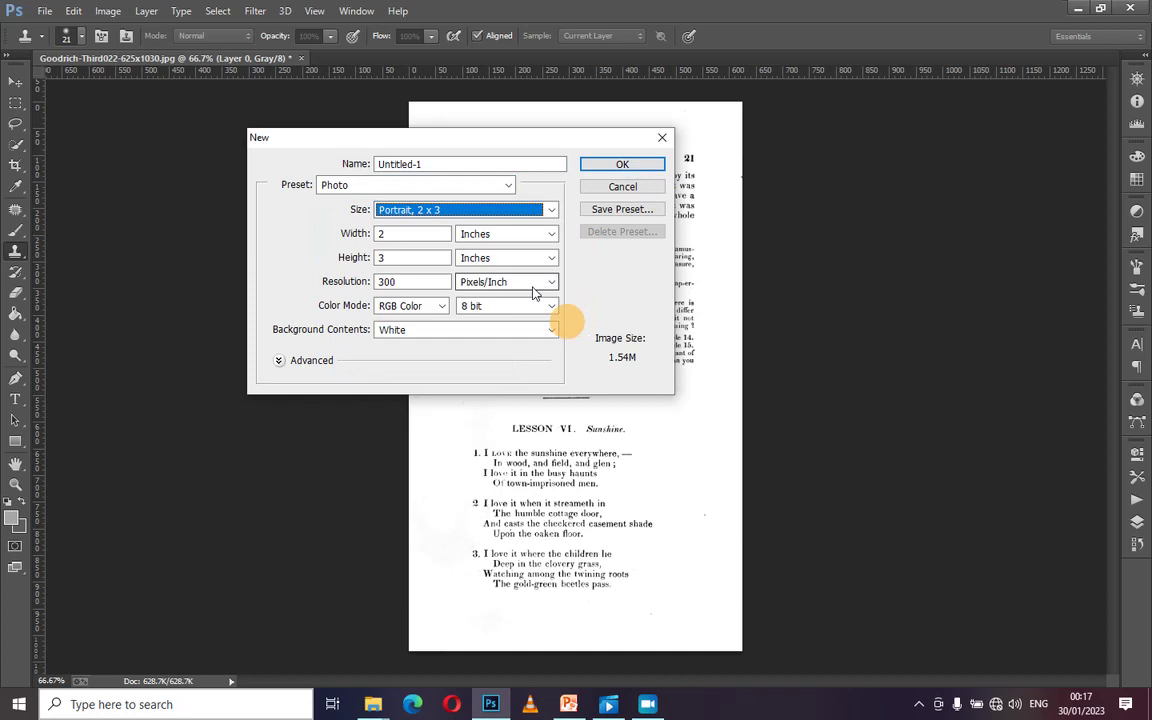
left_click(622, 165)
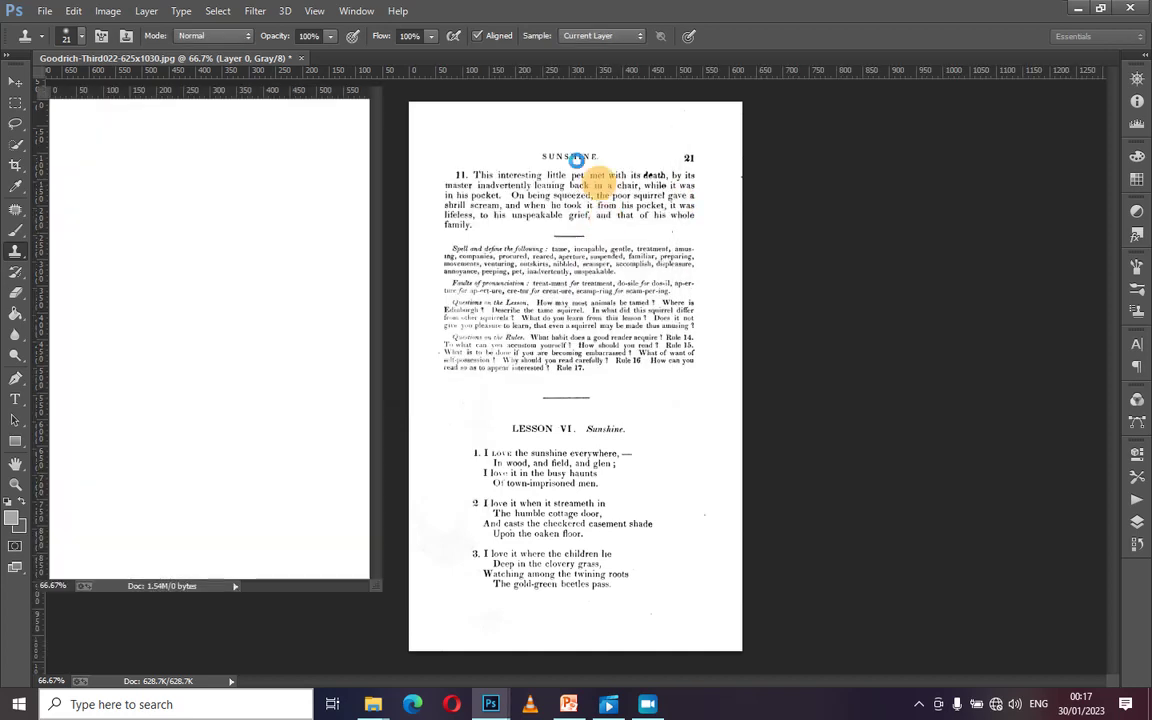
Step: Dock Untitled-1 as a tab beside the Goodrich page and return to the Goodrich page
left_click_drag(222, 70, 349, 76)
key("ctrl+w")
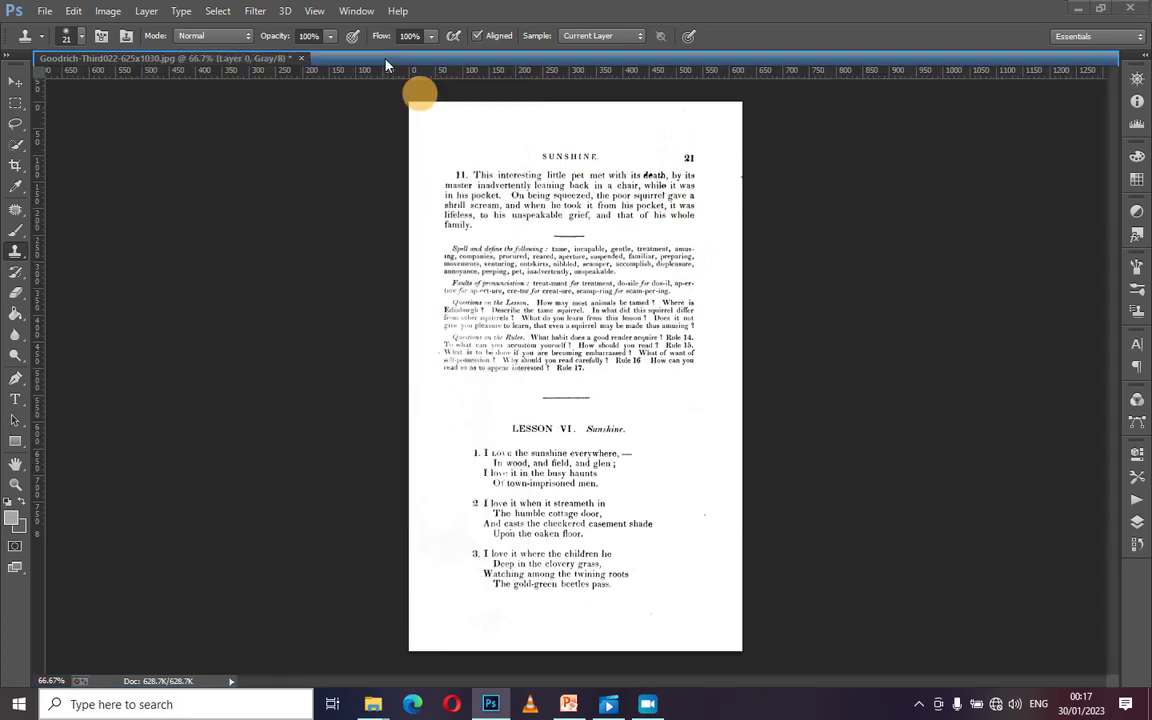
key("ctrl+Tab")
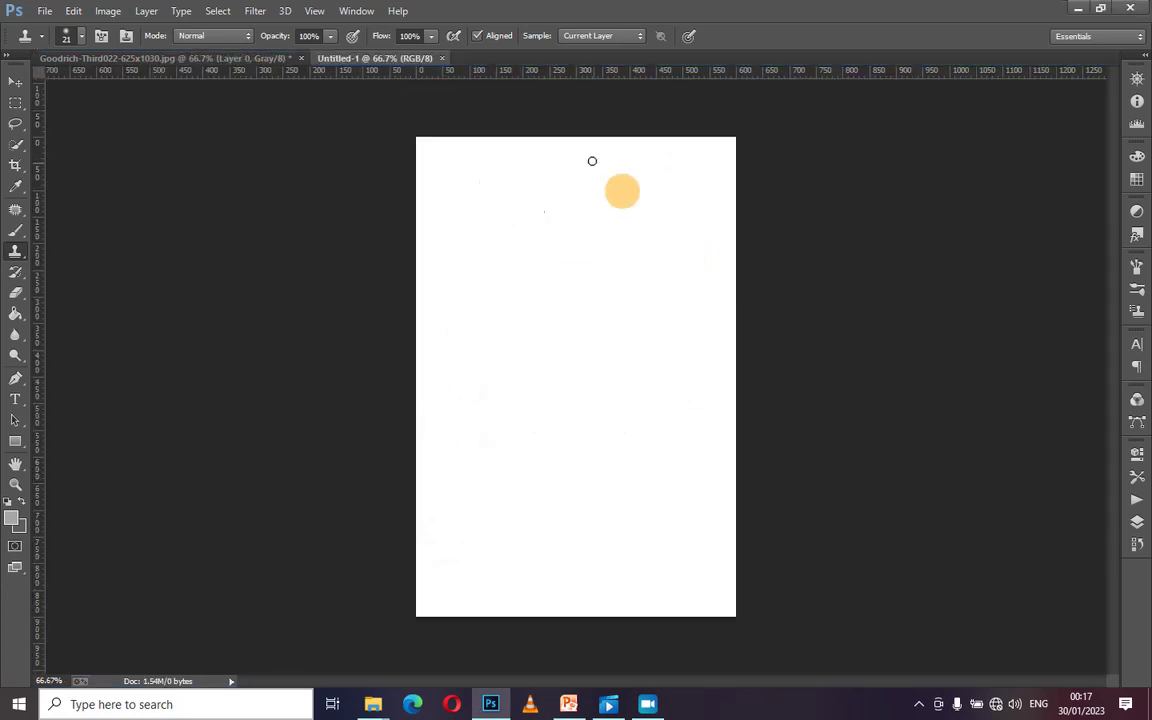
left_click(136, 60)
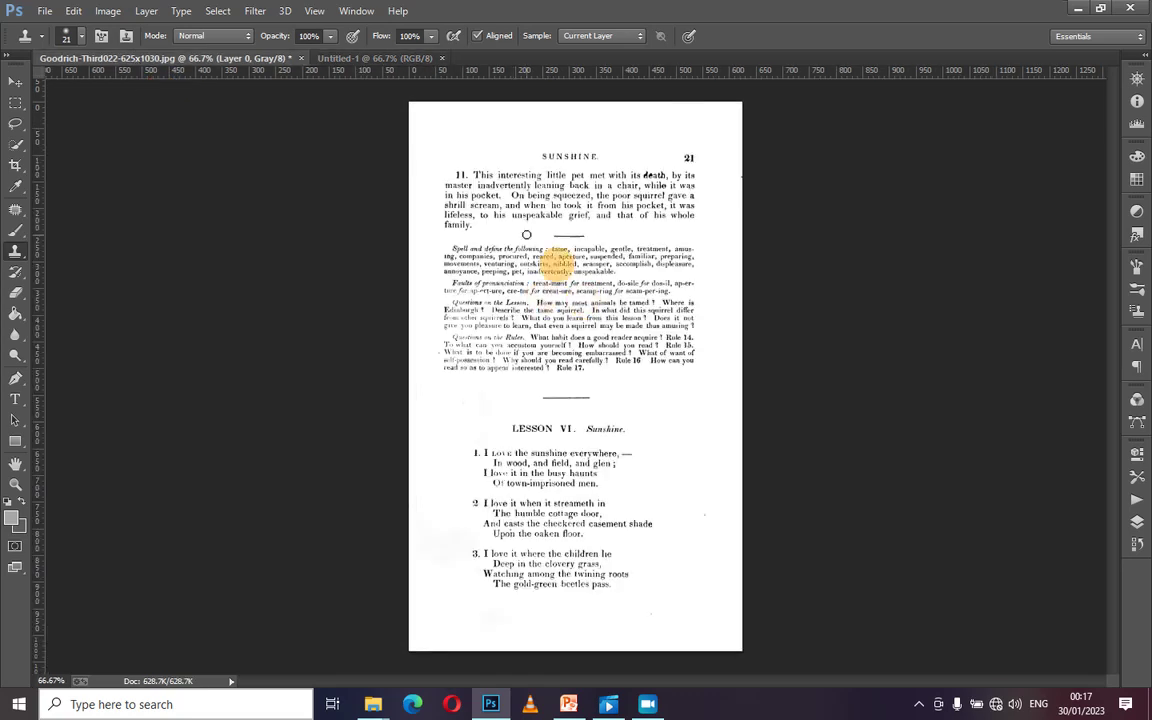
Step: Drag the cleaned page into Untitled-1 as Layer 1, scaled to full canvas height and shifted left
left_click(15, 88)
left_click_drag(524, 218, 501, 267)
left_click_drag(575, 262, 587, 217)
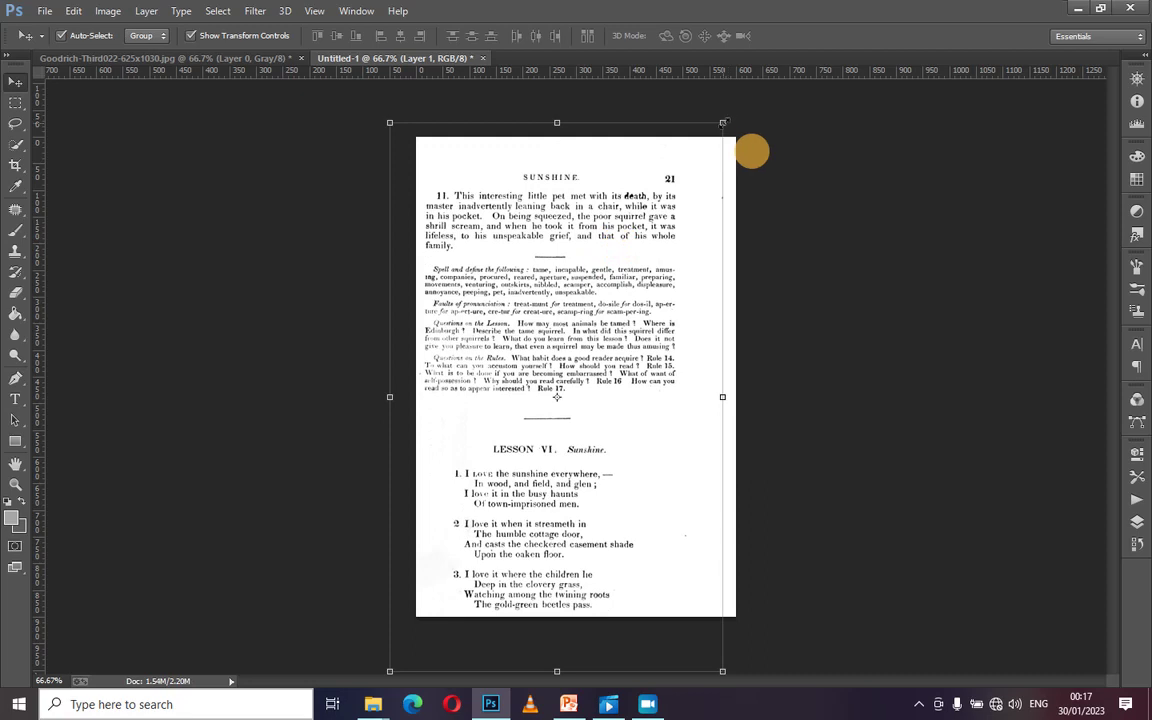
left_click_drag(723, 122, 714, 177)
left_click_drag(556, 286, 554, 260)
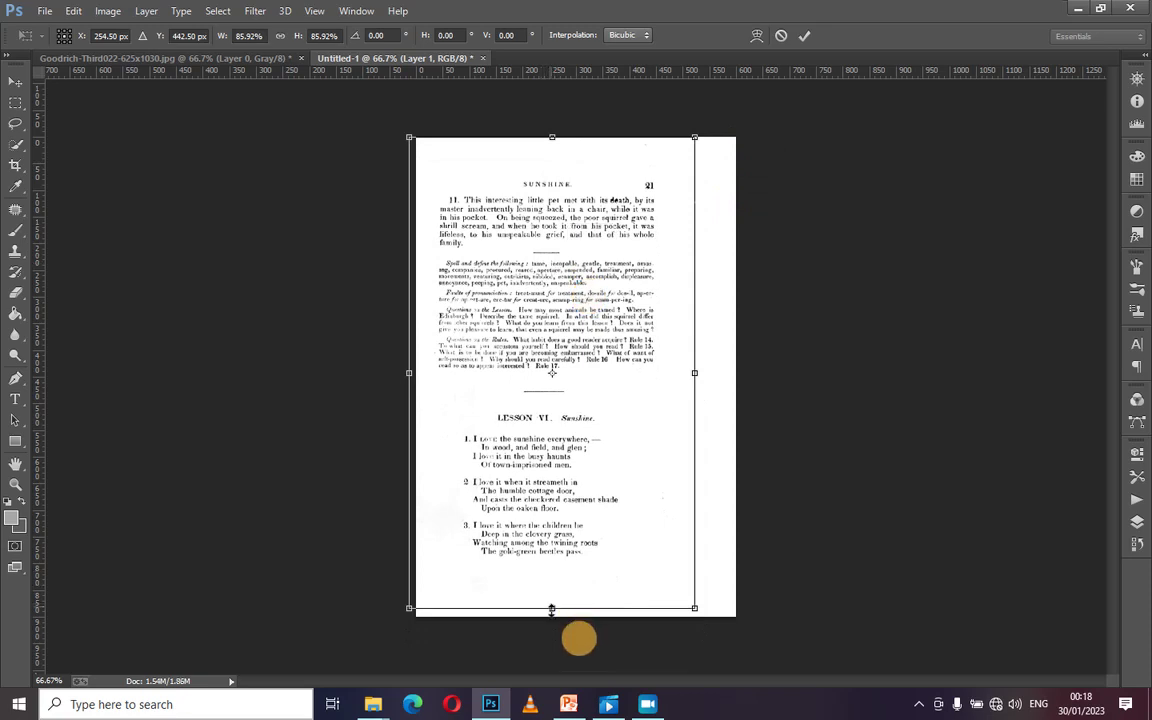
left_click_drag(551, 608, 552, 615)
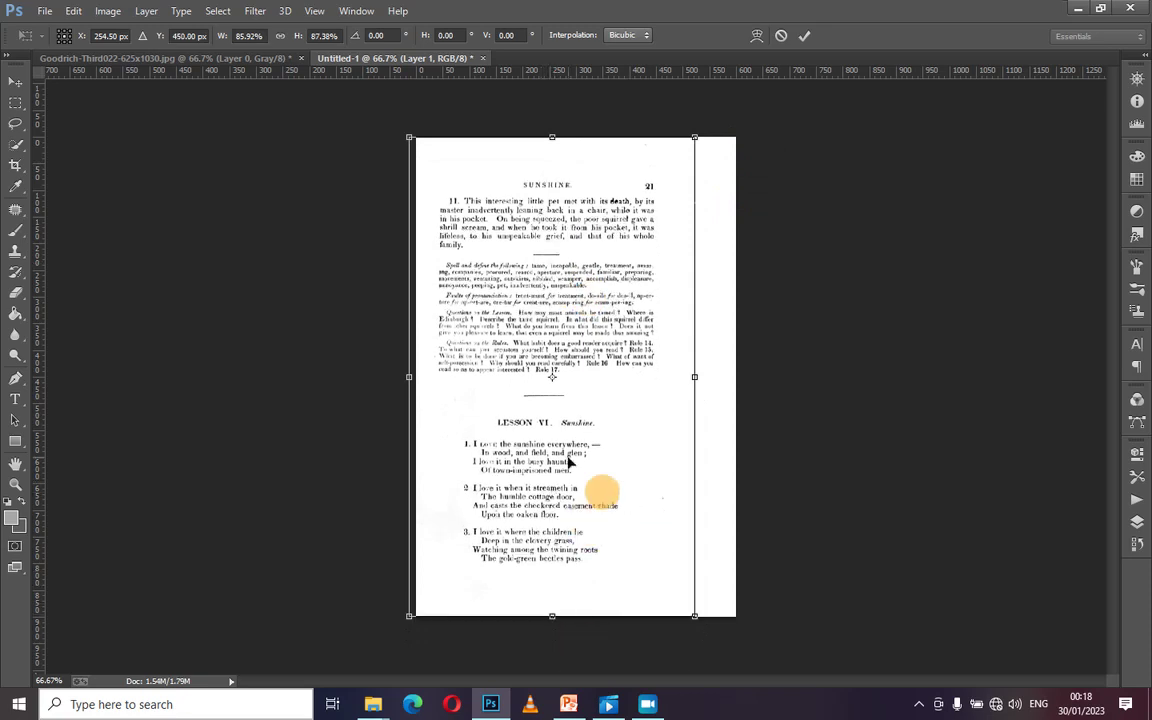
left_click_drag(578, 443, 518, 443)
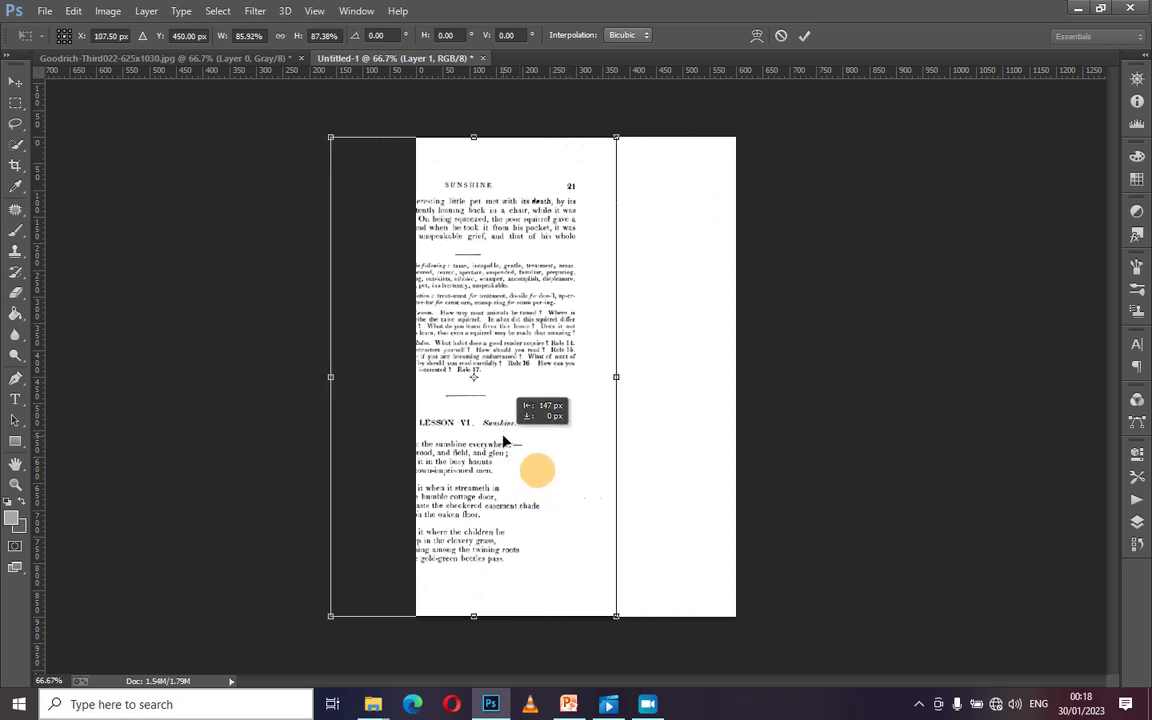
left_click_drag(505, 440, 507, 440)
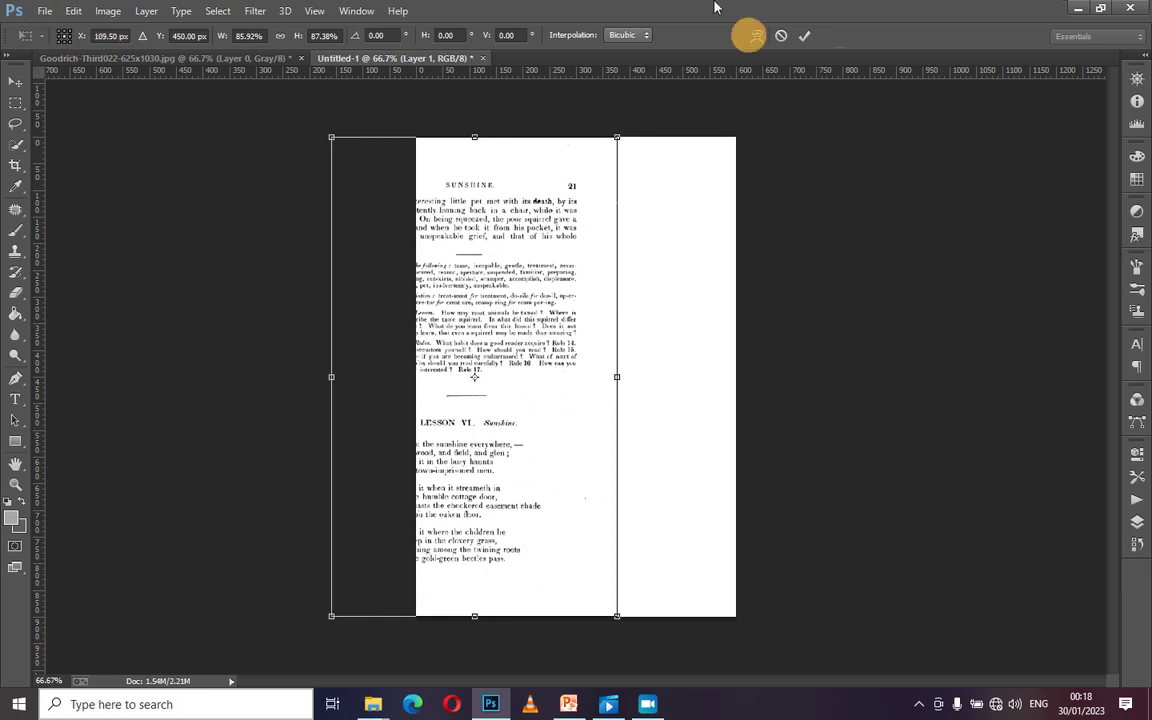
left_click(806, 36)
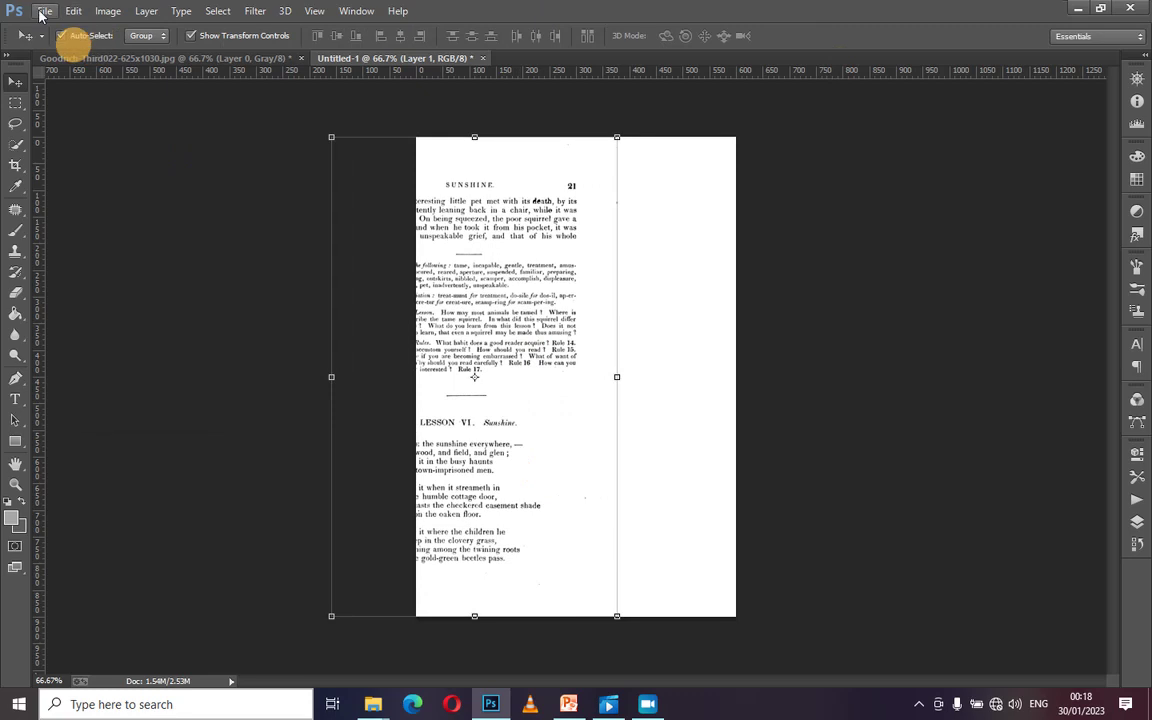
Step: Open Goodrich-Third022-625x1030 and show the Layers panel
left_click(44, 11)
left_click(60, 44)
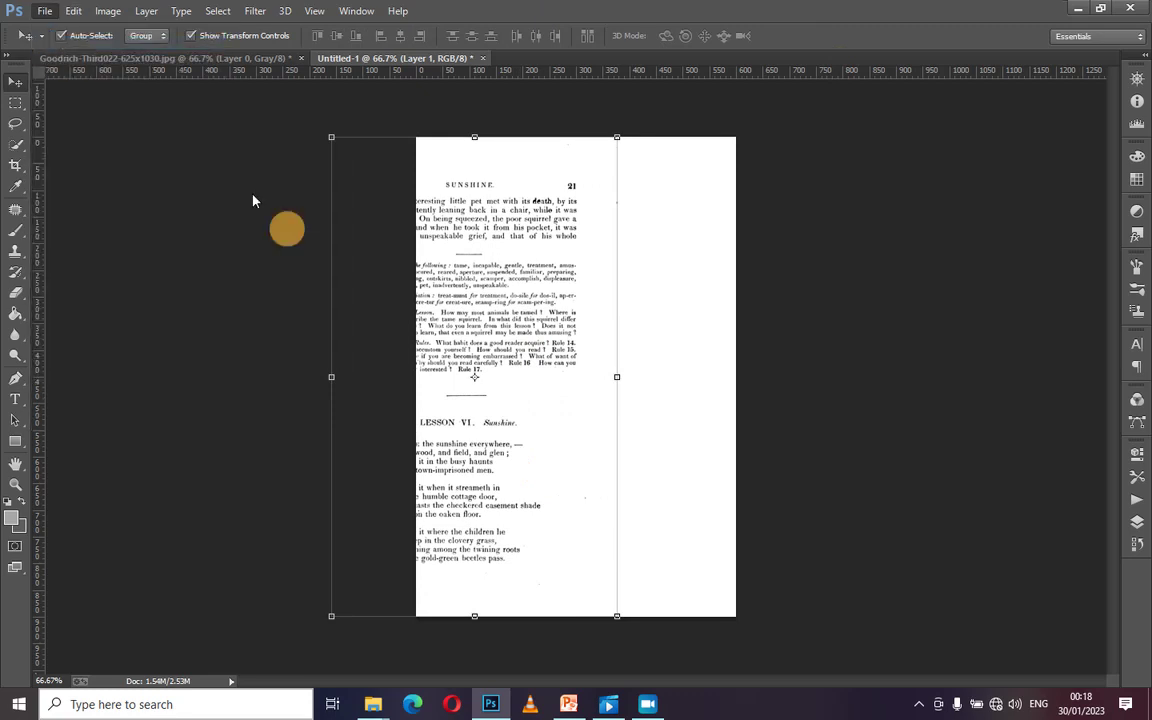
left_click(262, 122)
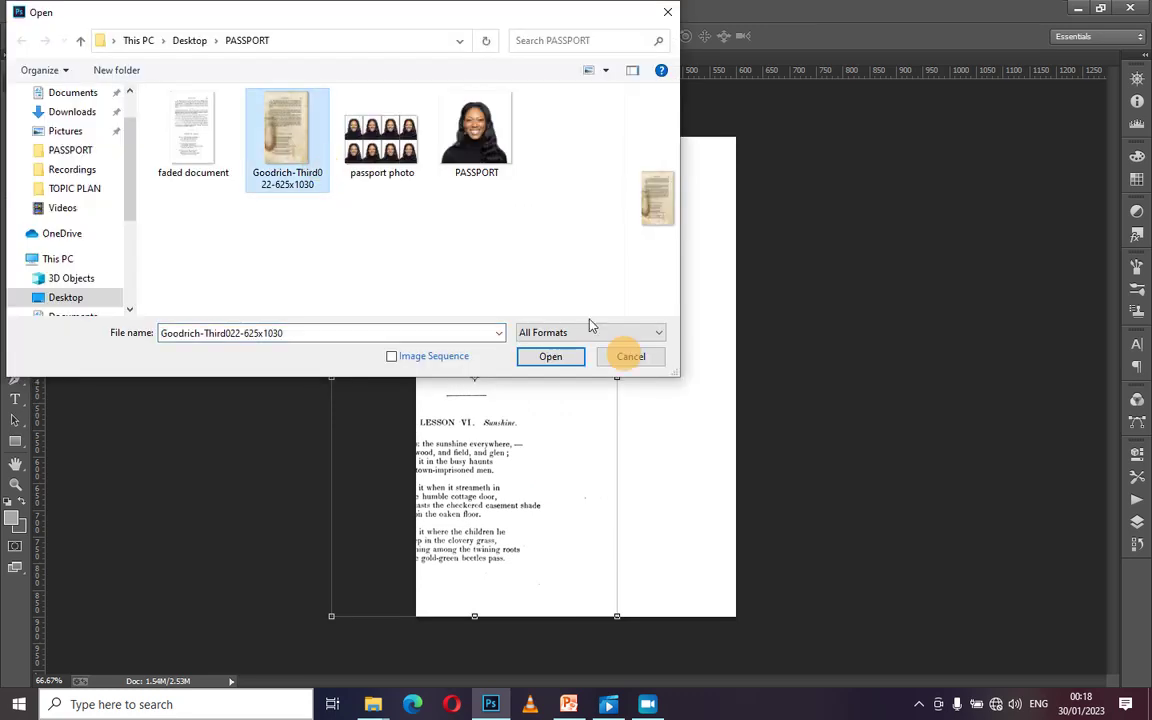
left_click(551, 356)
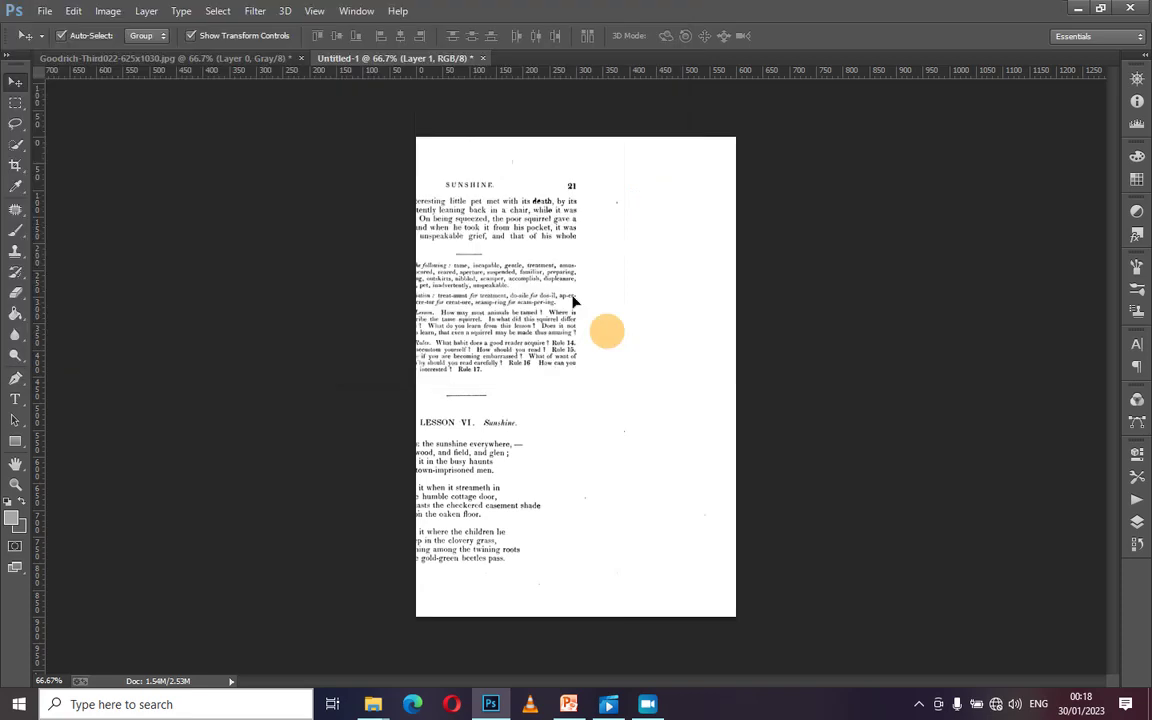
left_click_drag(565, 308, 550, 263)
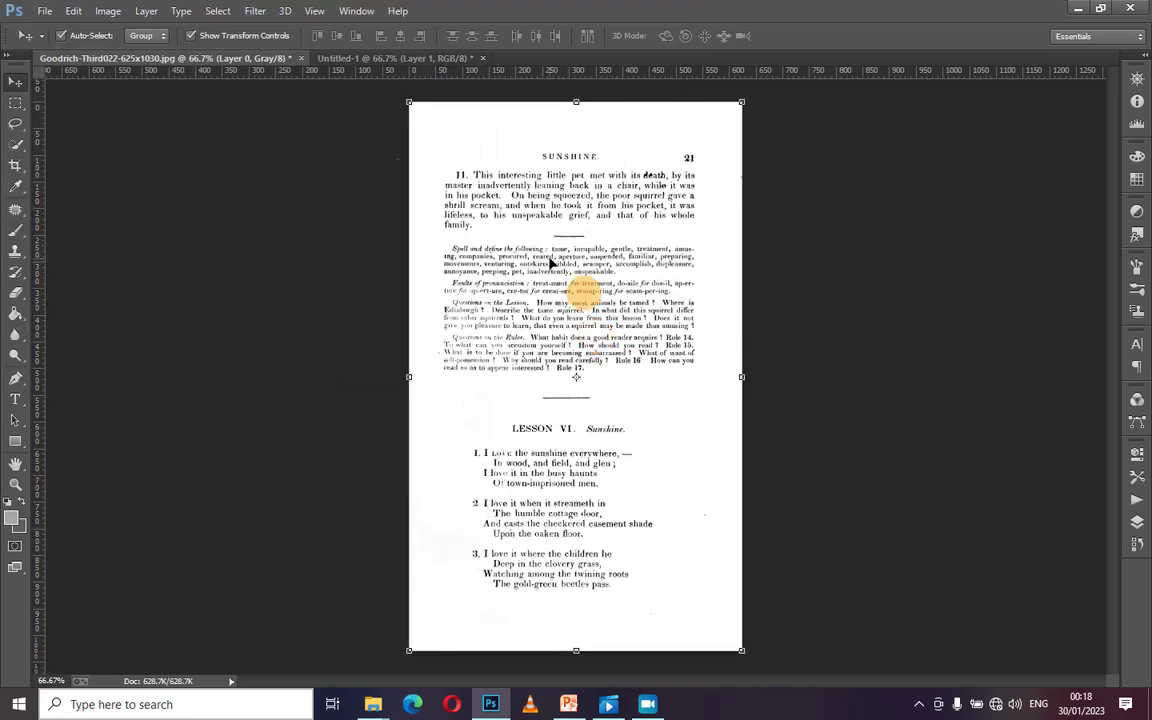
left_click(1137, 521)
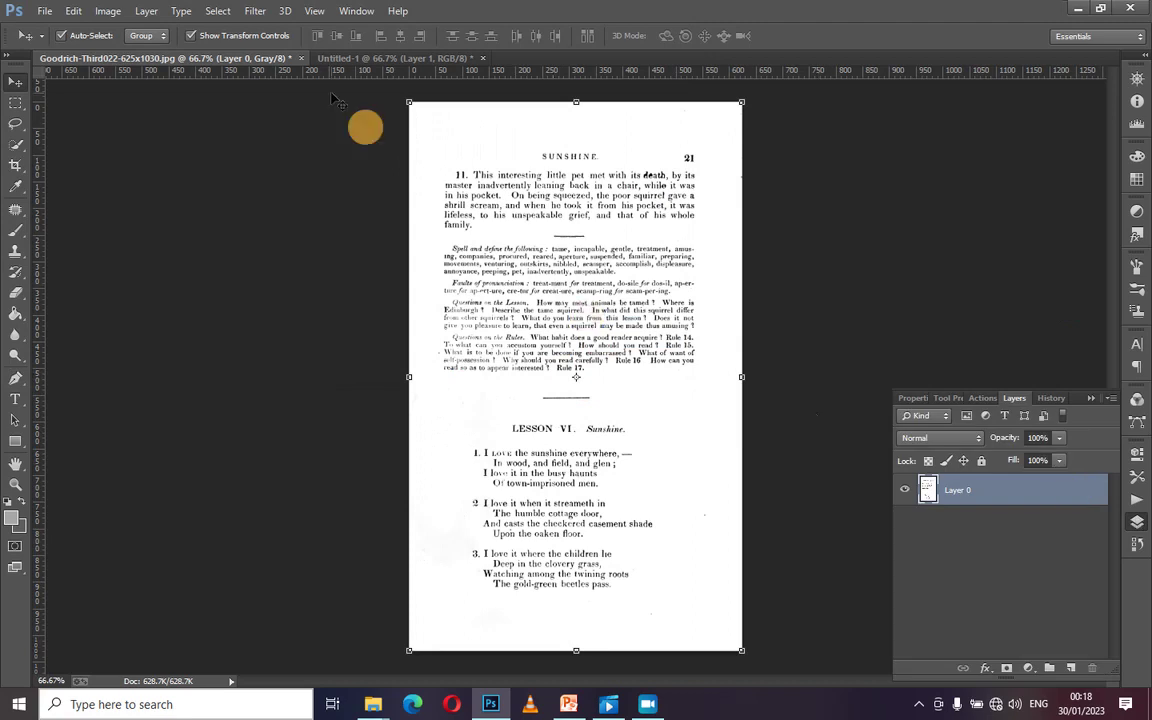
Step: Reopen the original Goodrich-Third022-625x1030 page and toggle between Untitled-1 and the Goodrich tab
left_click(45, 11)
left_click(57, 45)
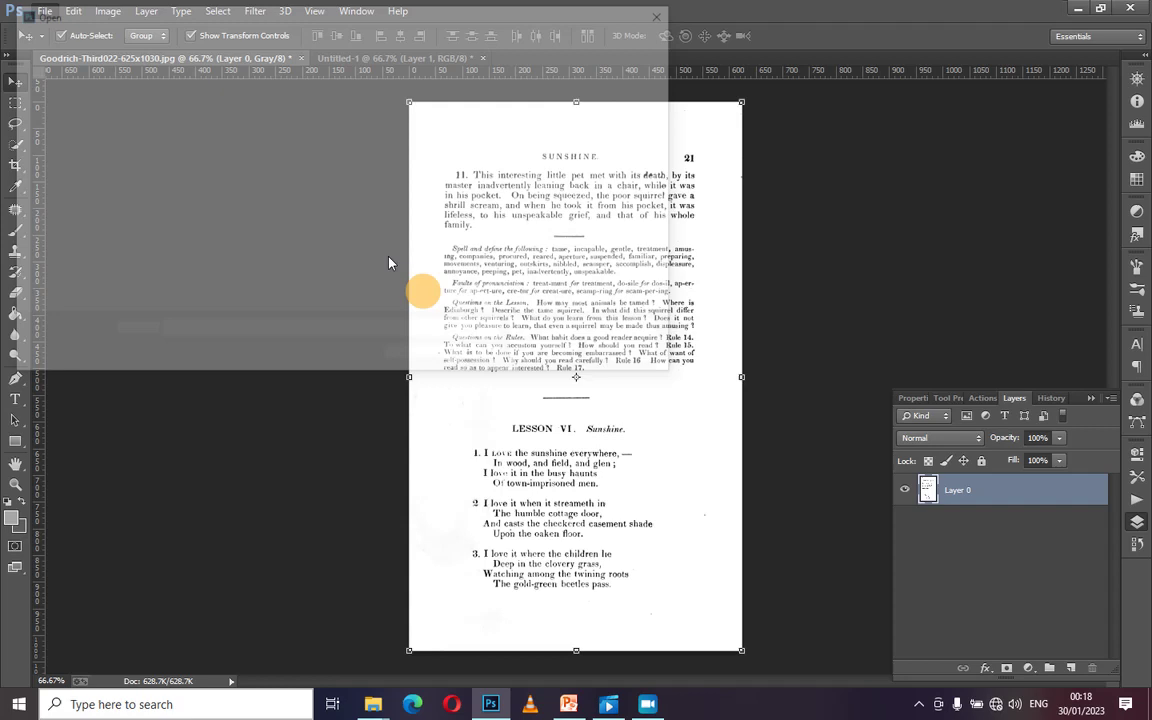
left_click(287, 135)
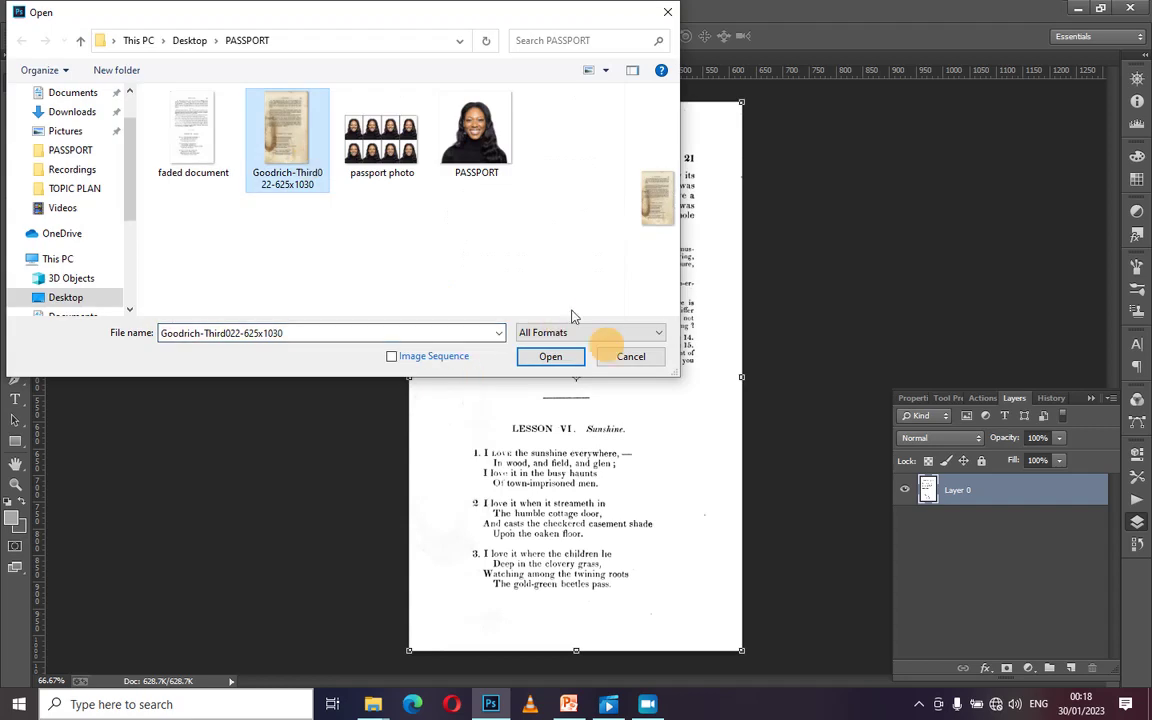
left_click(550, 356)
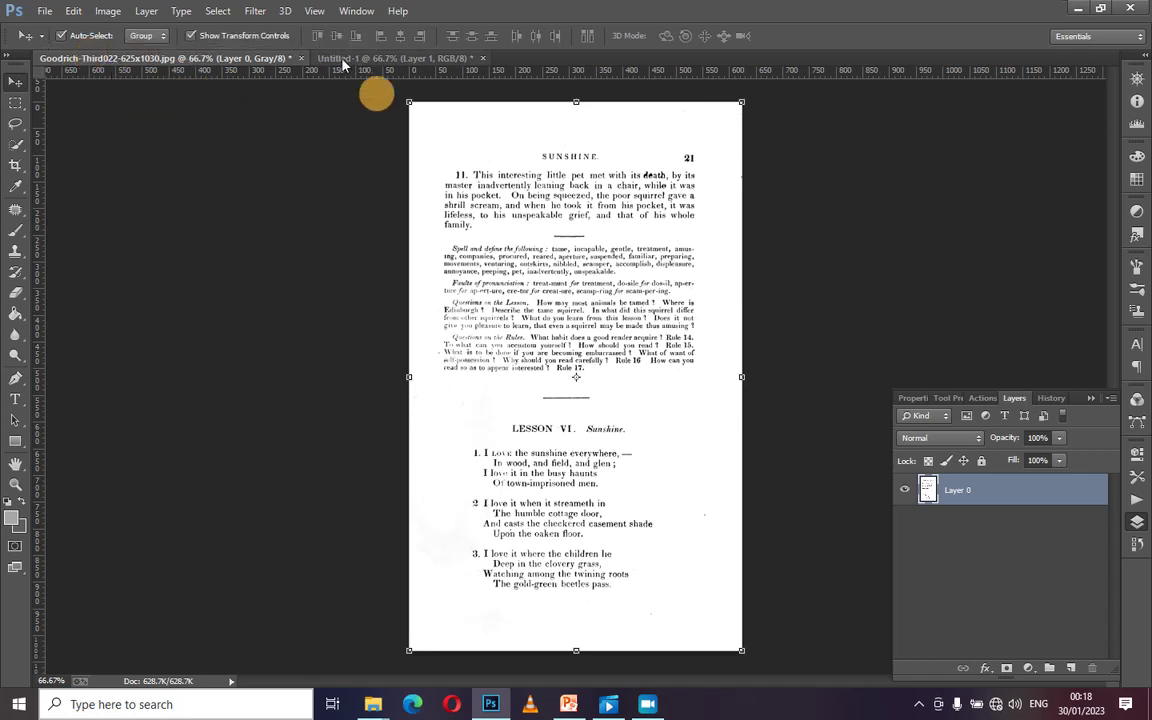
key("ctrl+Tab")
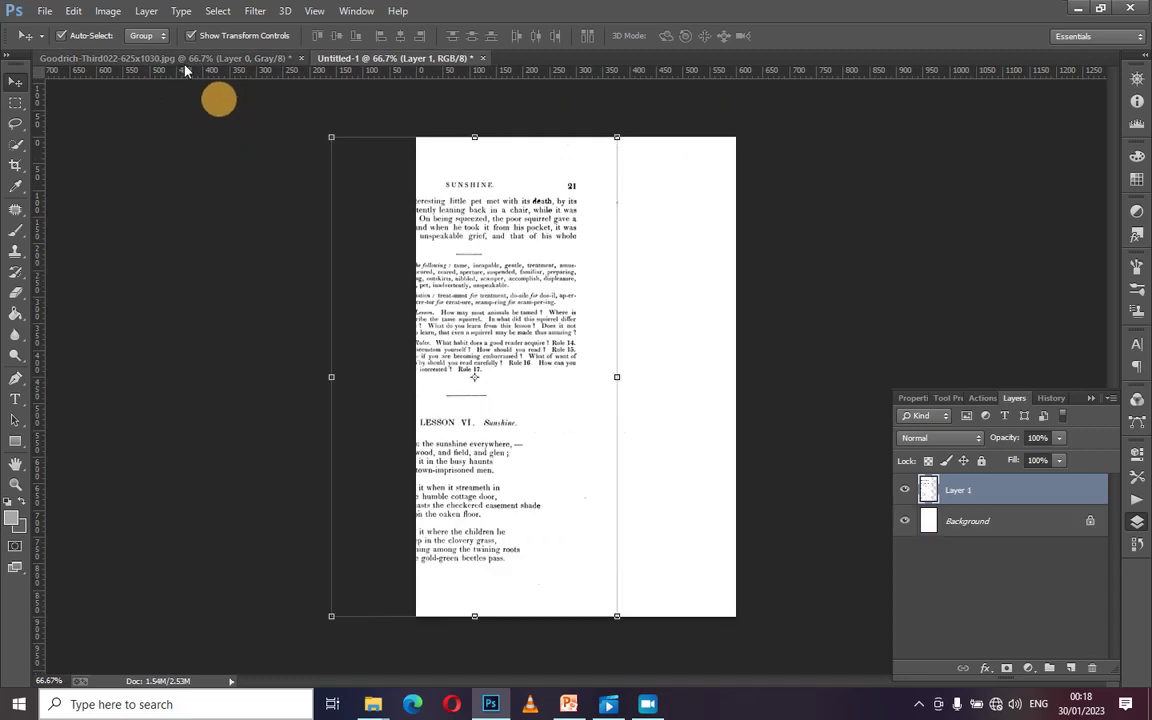
left_click(150, 56)
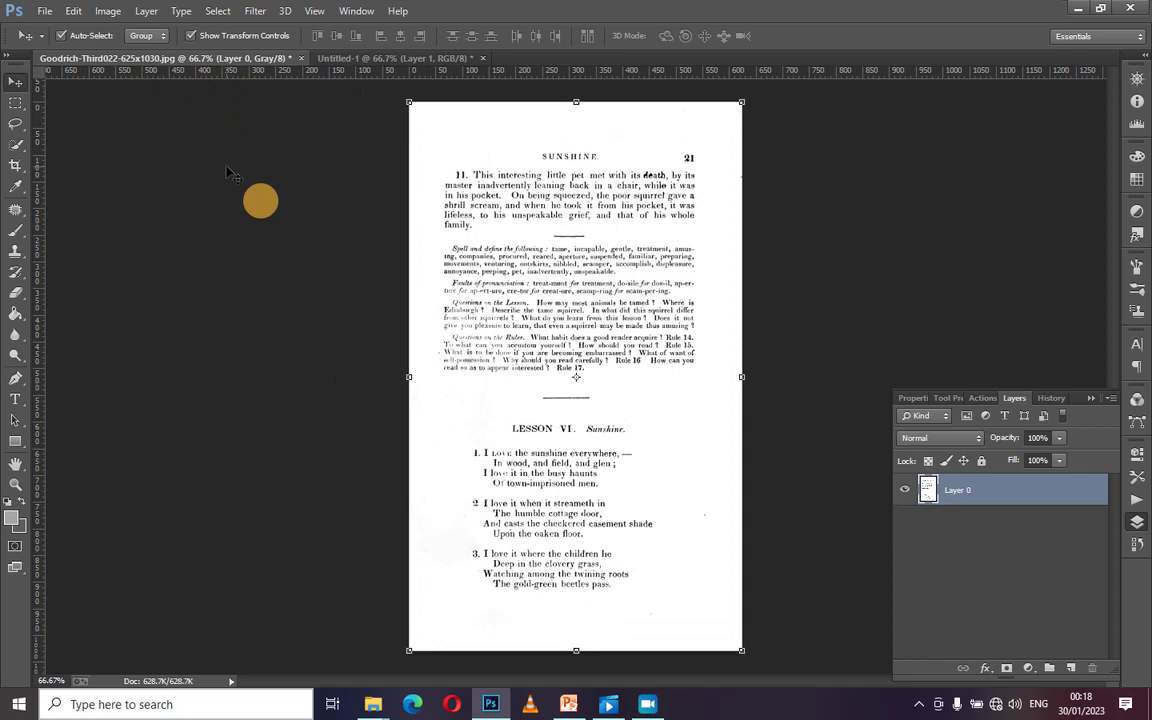
Step: Rename the Goodrich-Third022-625x1030 image in the PASSPORT folder to 'faded'
mouse_move(372, 704)
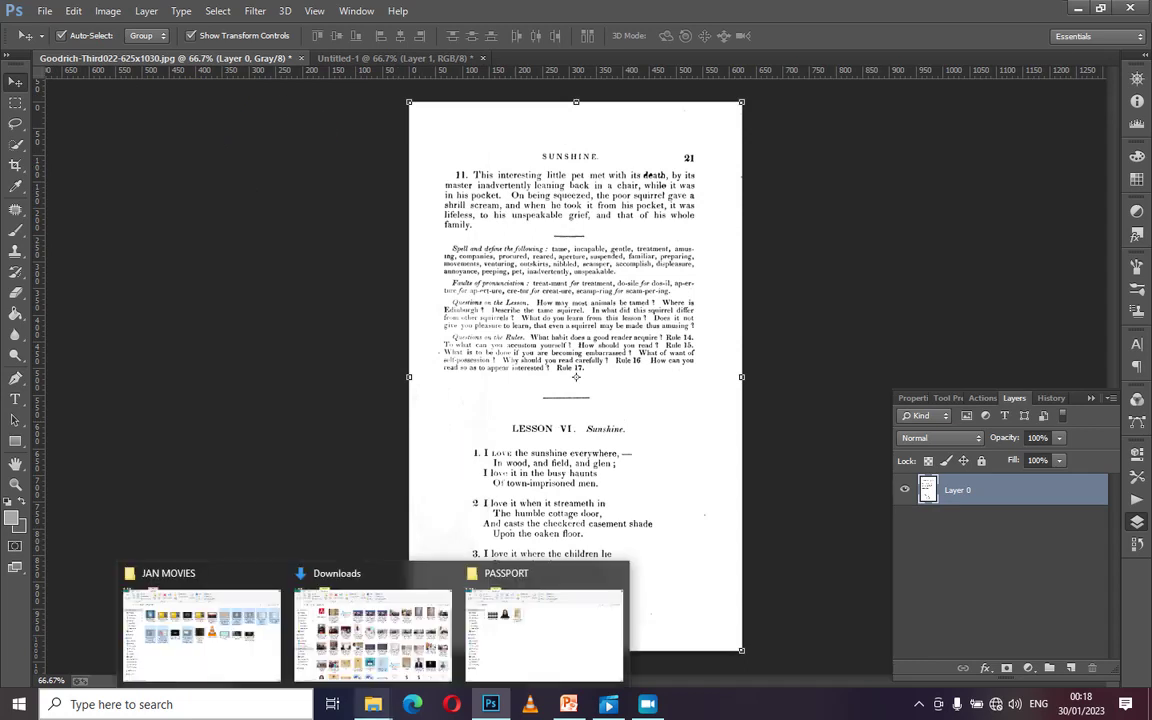
left_click(500, 615)
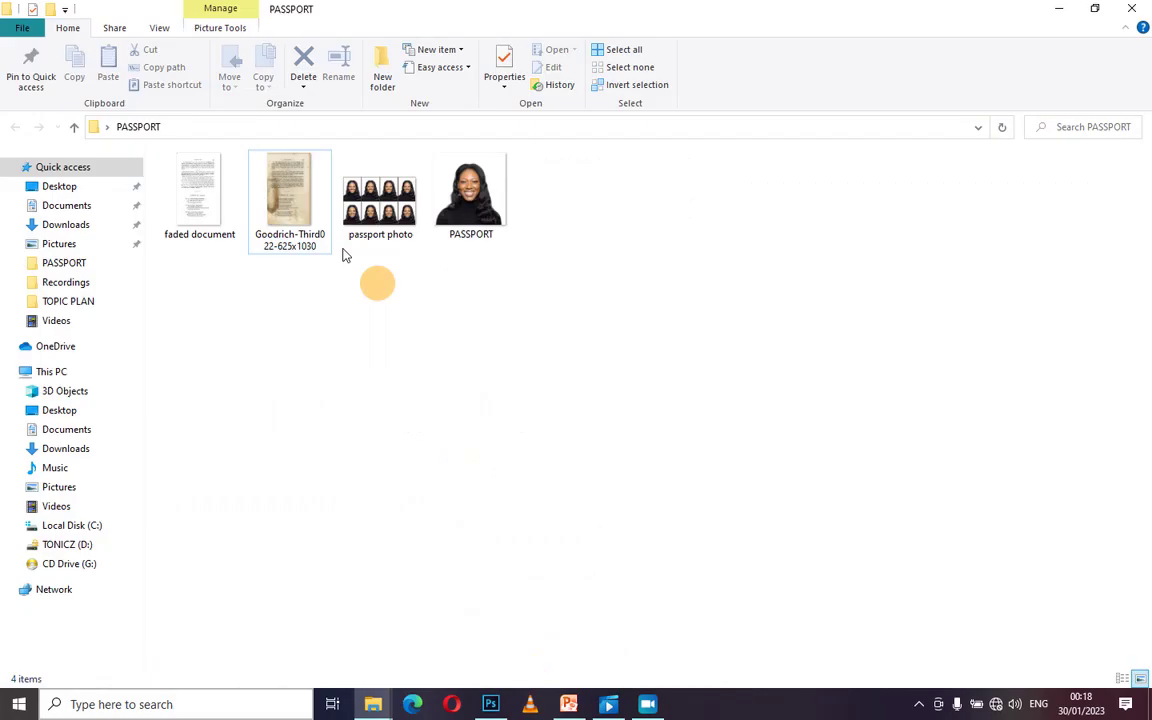
left_click(281, 211)
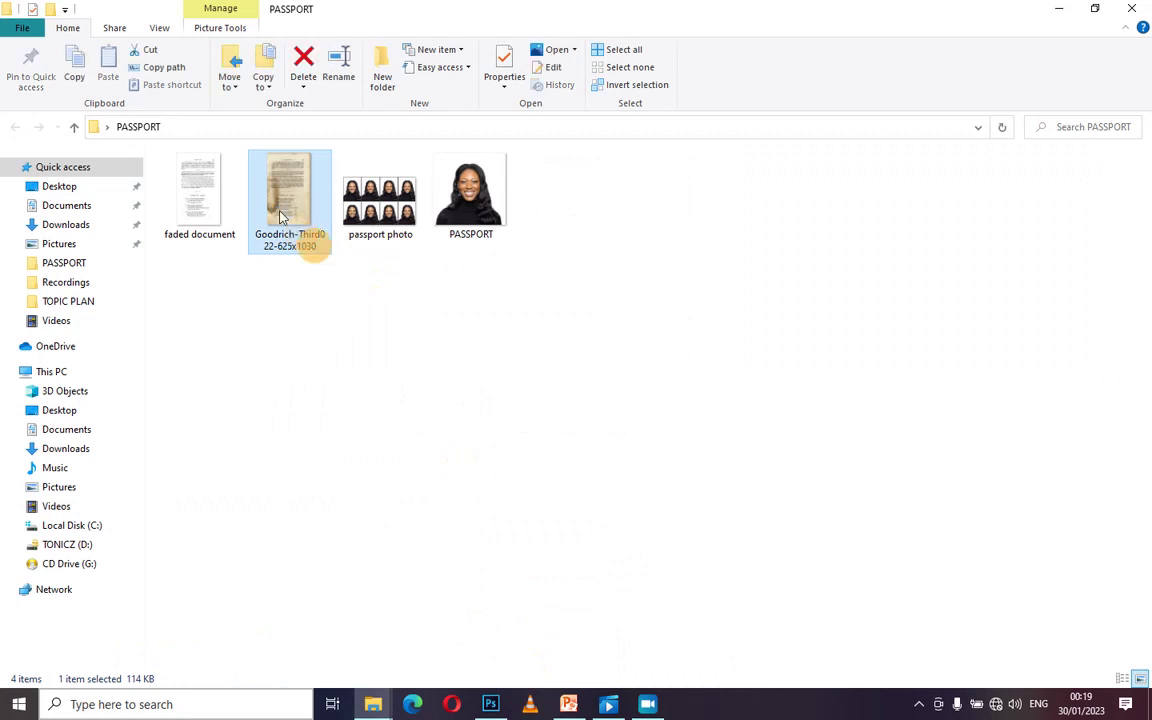
right_click(281, 216)
left_click(355, 651)
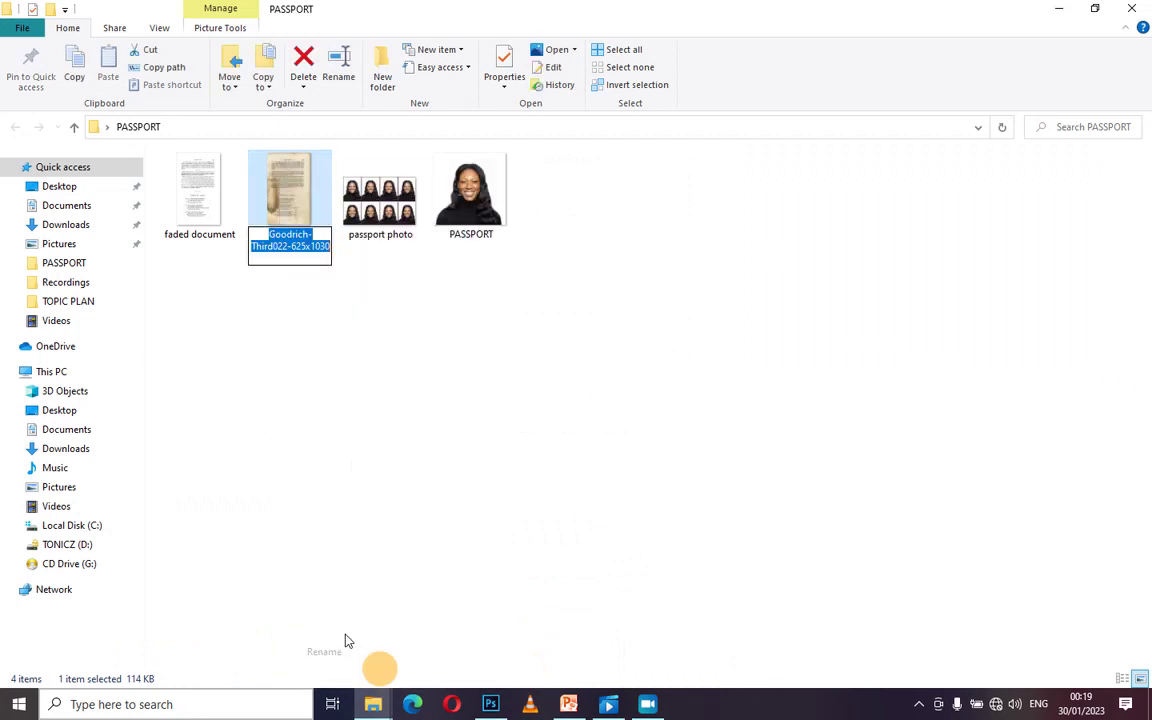
key("BackSpace")
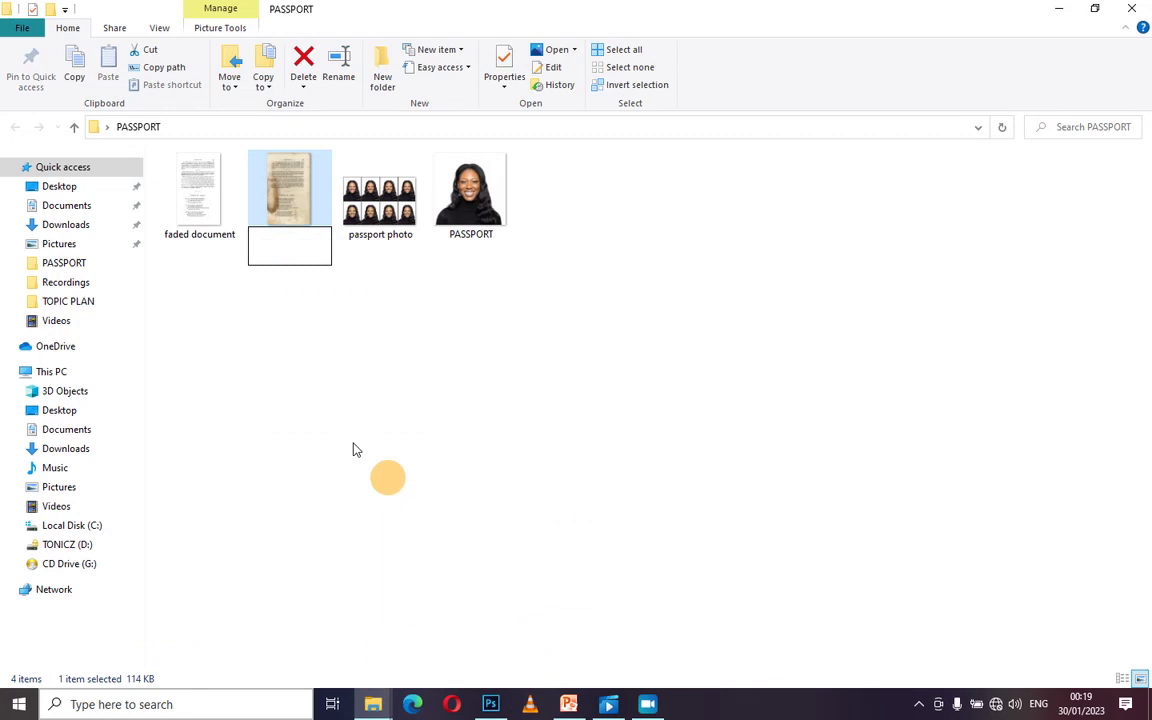
type("d")
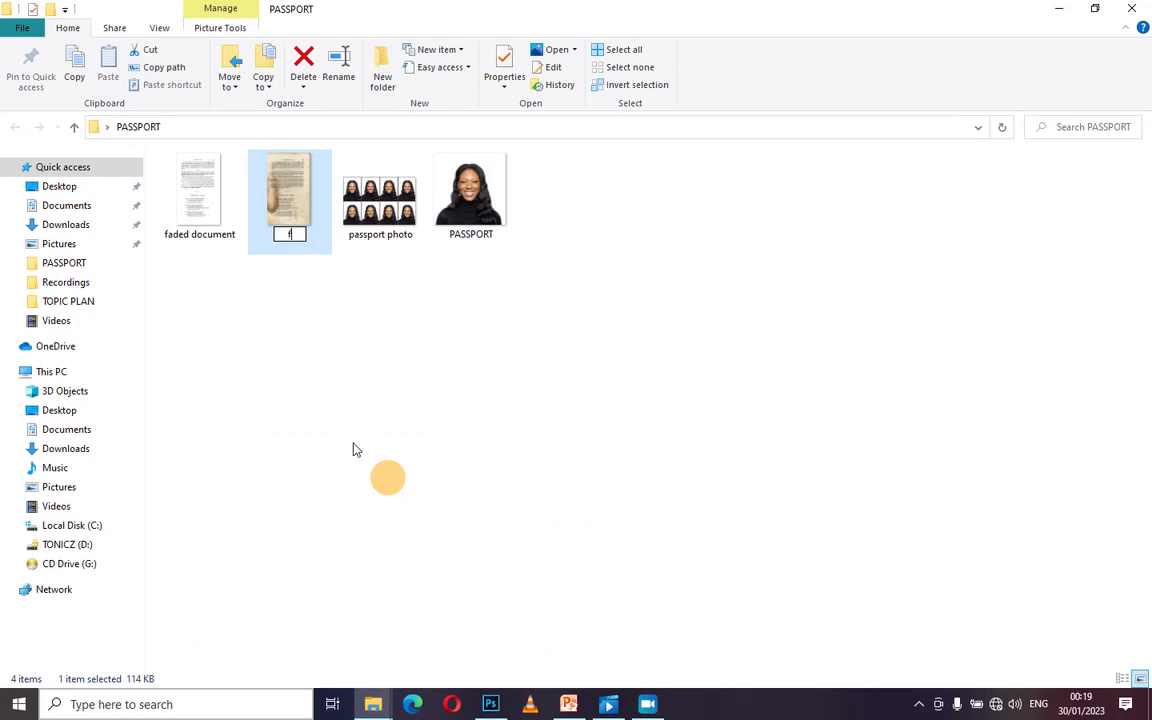
type("aded")
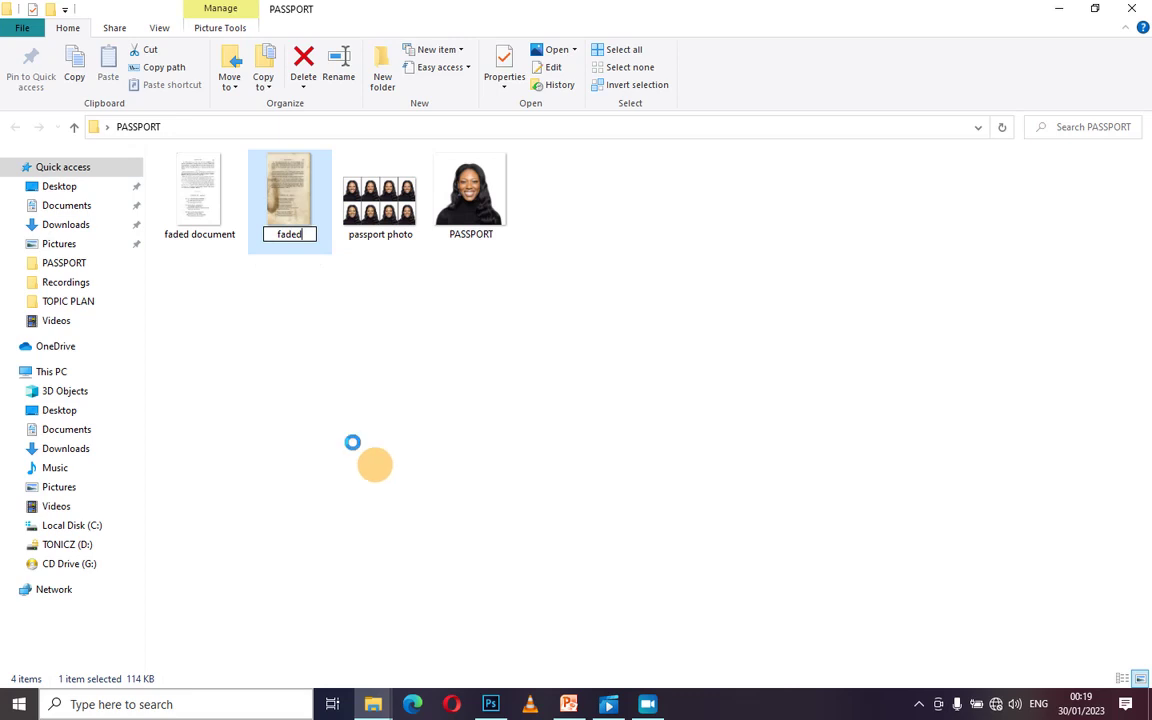
key("Return")
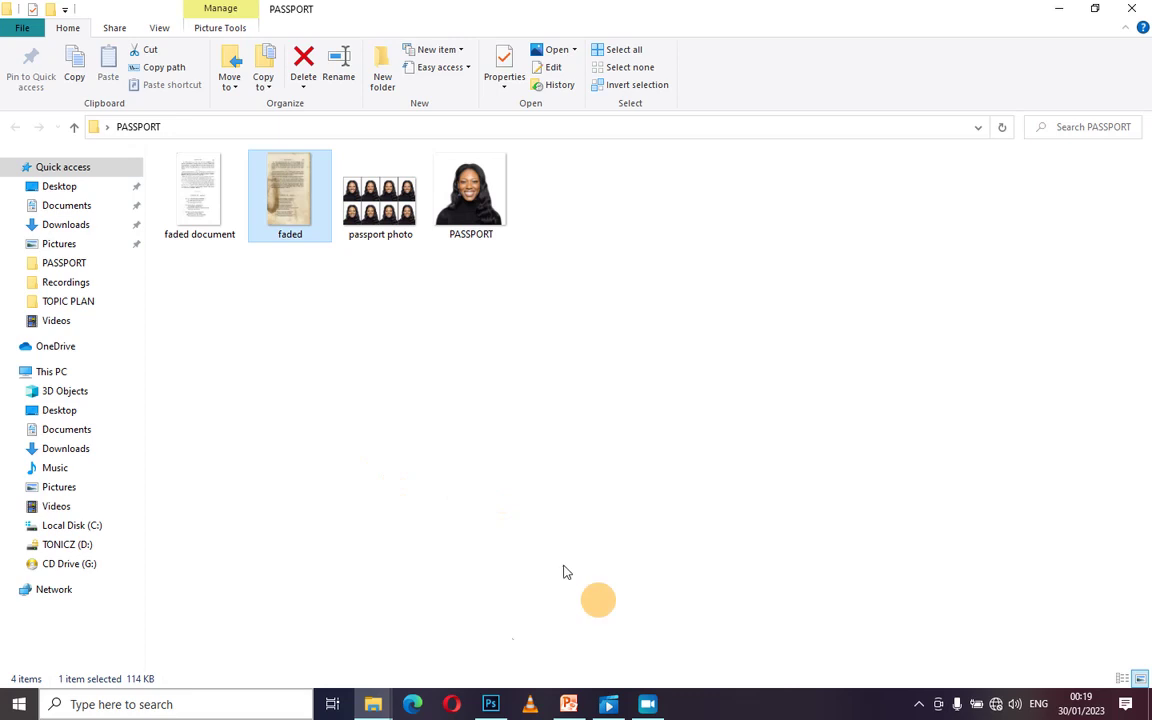
right_click(293, 232)
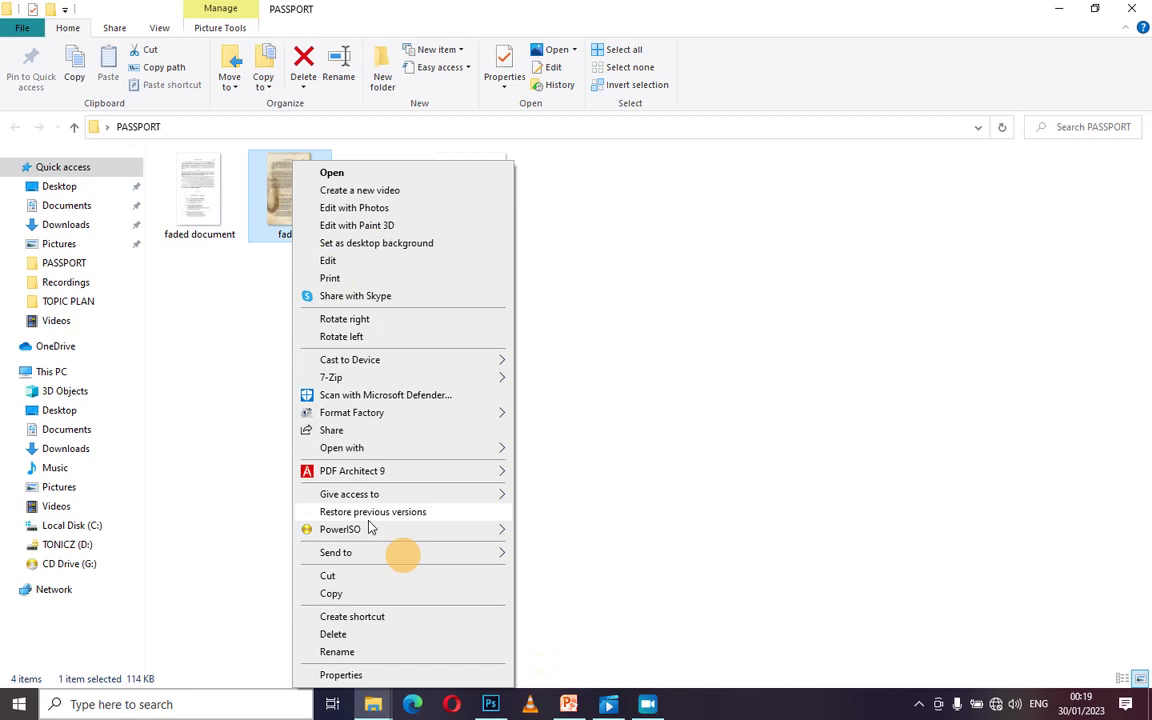
left_click(345, 651)
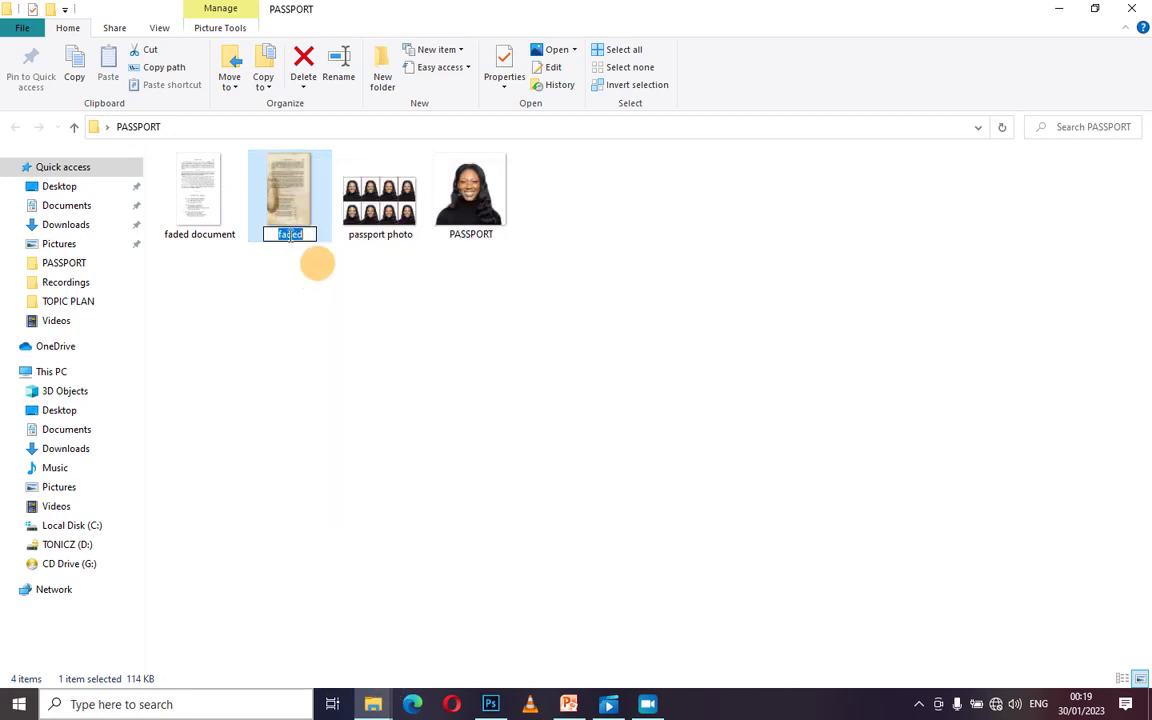
type("faded")
key("Return")
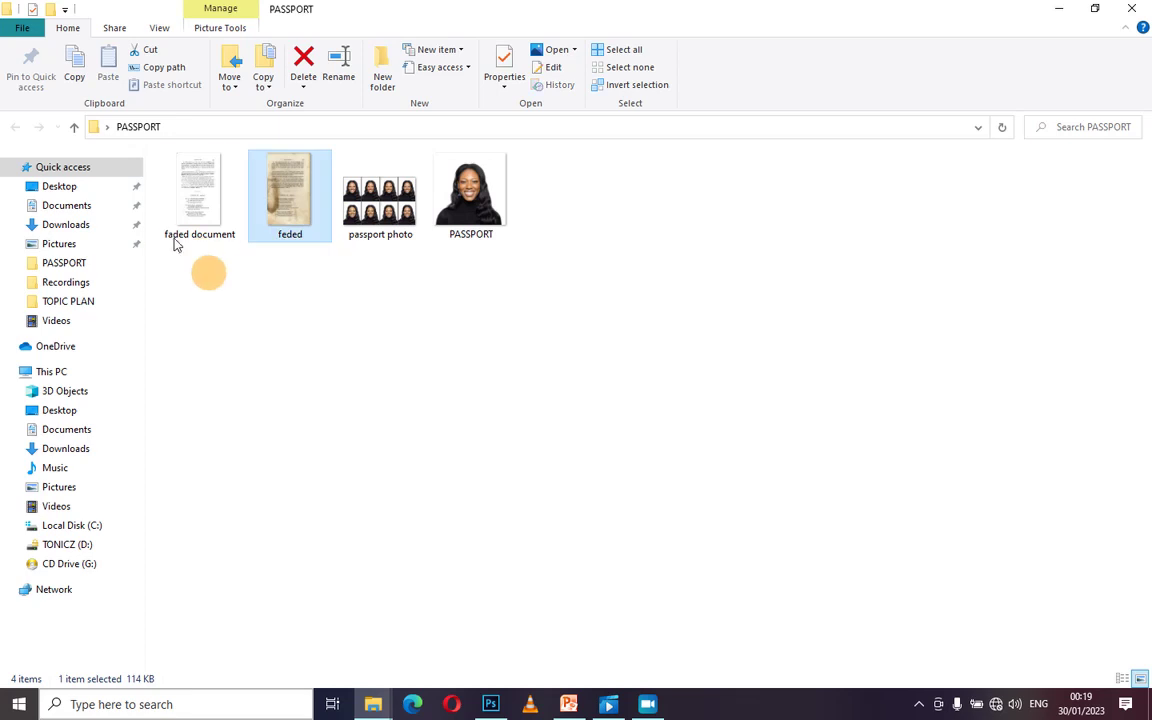
Step: Change the 'a' in 'faded document' to 'e', making it 'feded document'
left_click(175, 240)
right_click(175, 238)
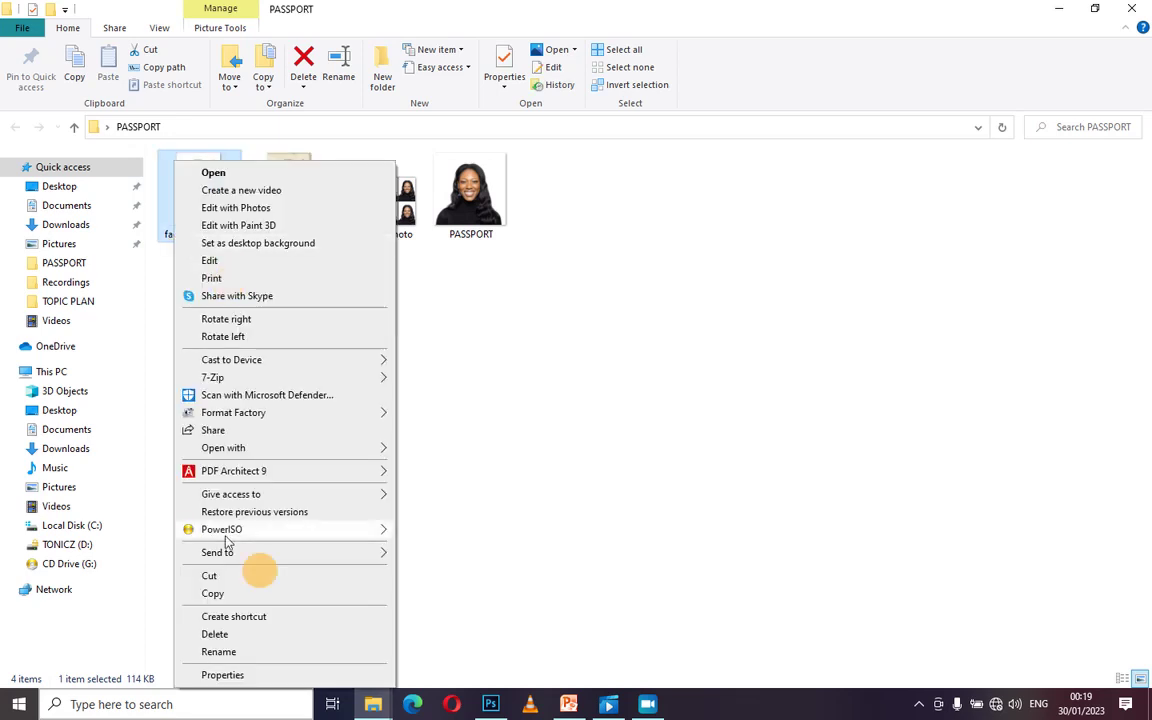
left_click(232, 653)
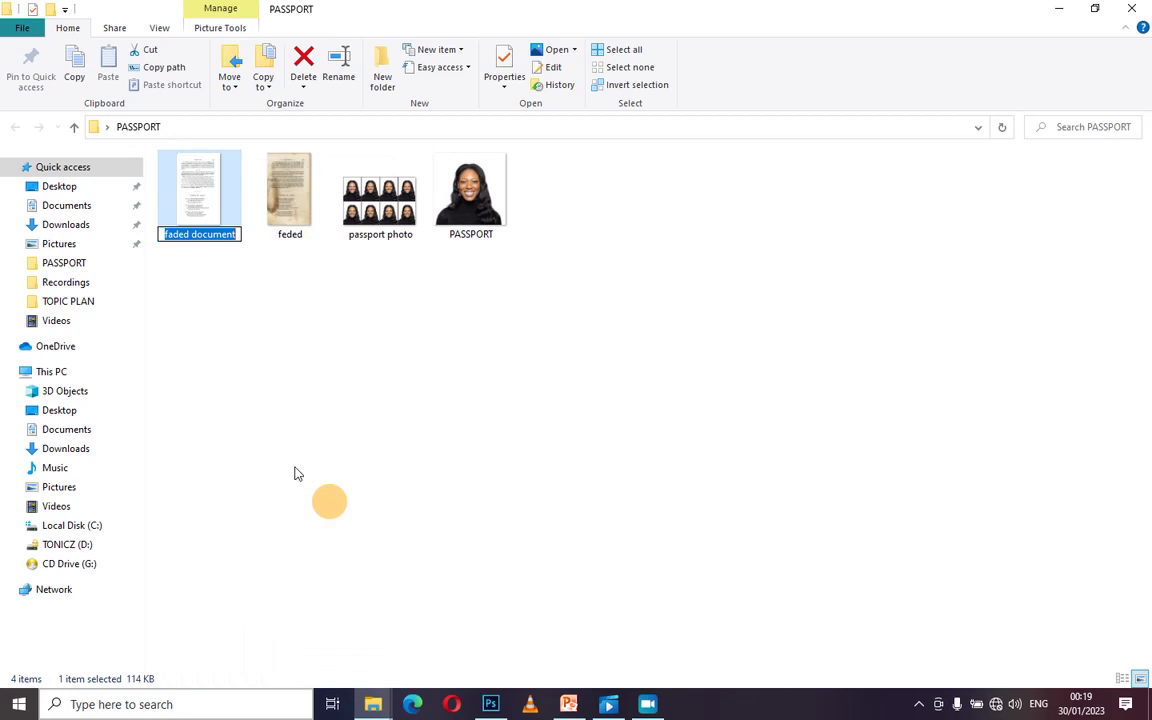
left_click(173, 234)
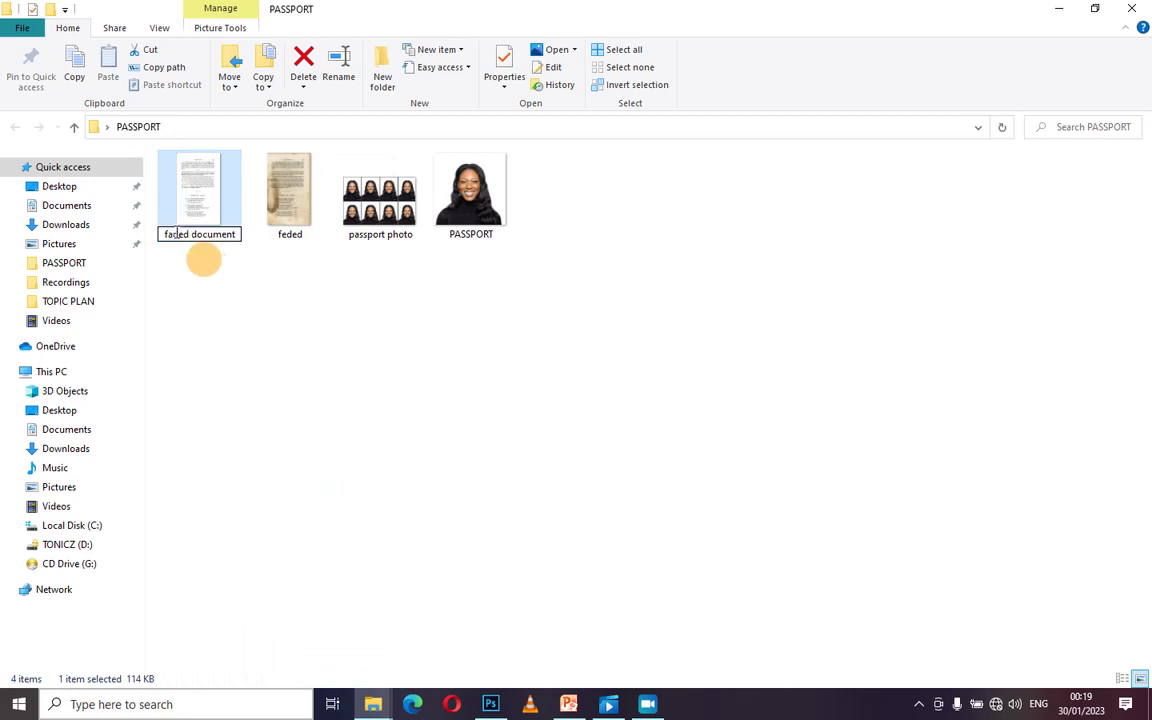
key("BackSpace")
type("e")
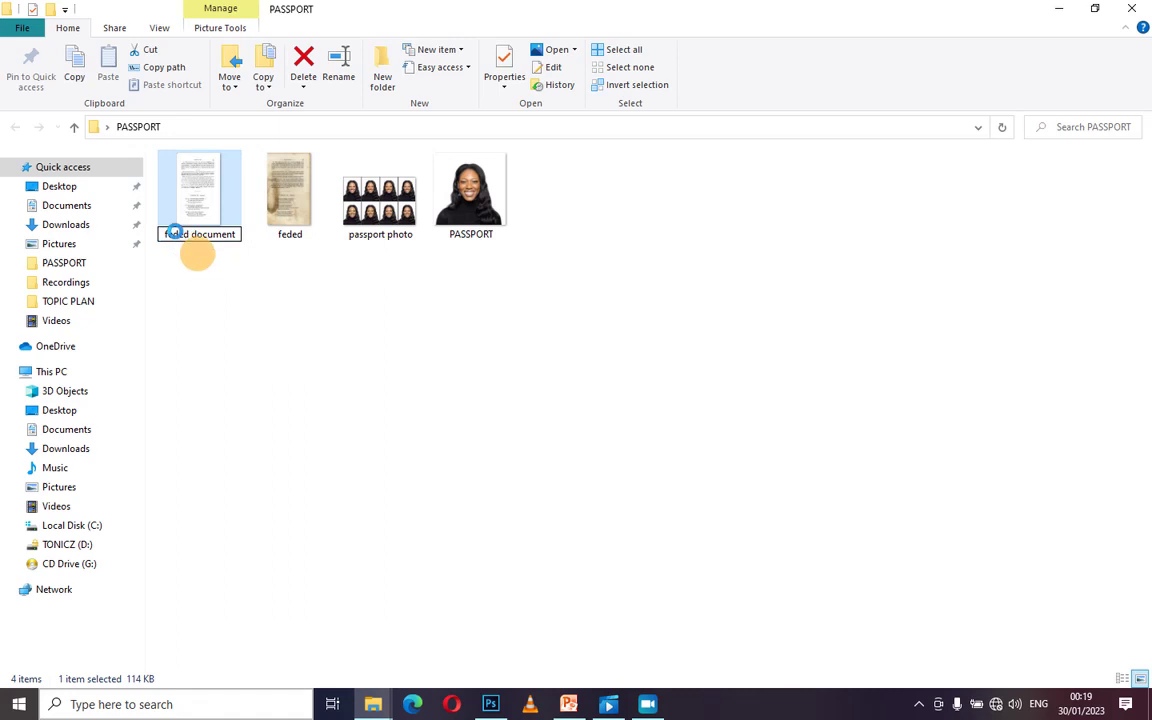
key("Return")
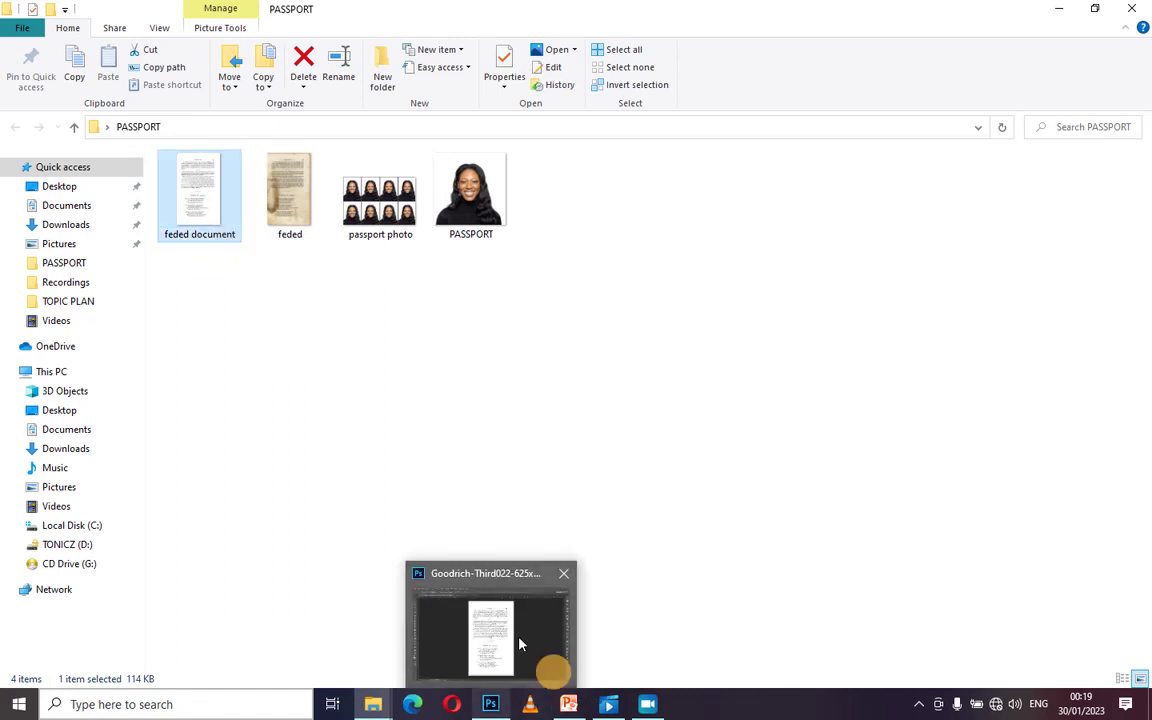
Step: Open feded.jpg in Photoshop and dock it among the document tabs
left_click(466, 572)
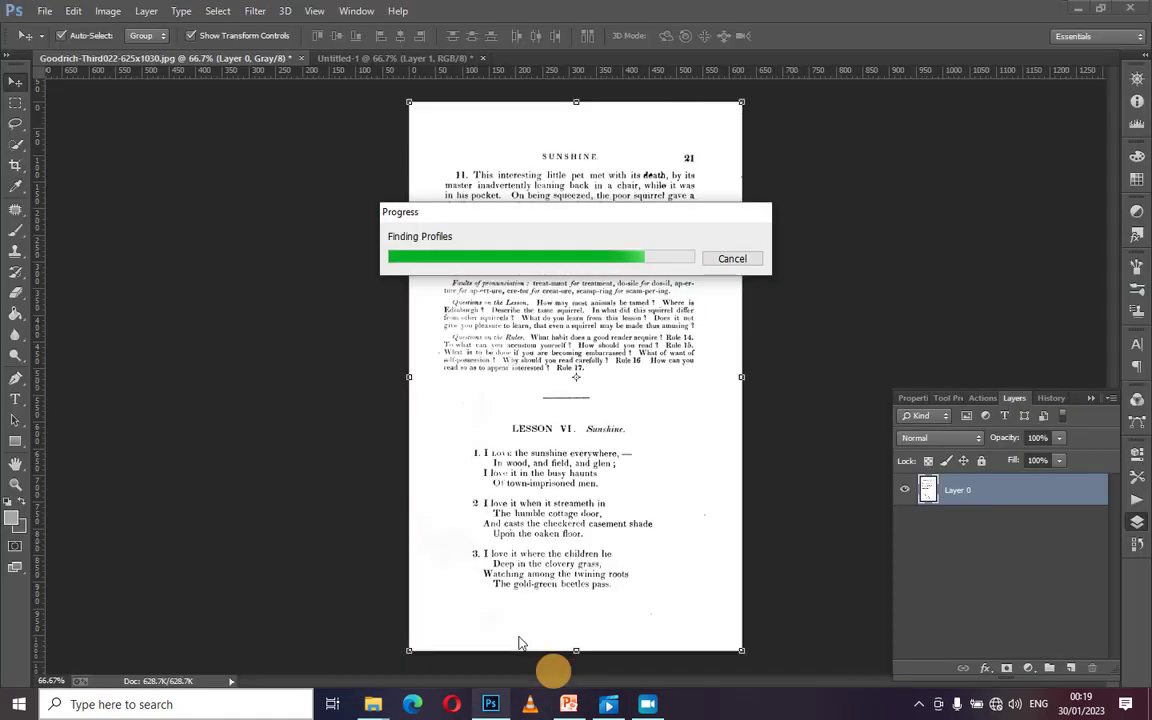
left_click(44, 10)
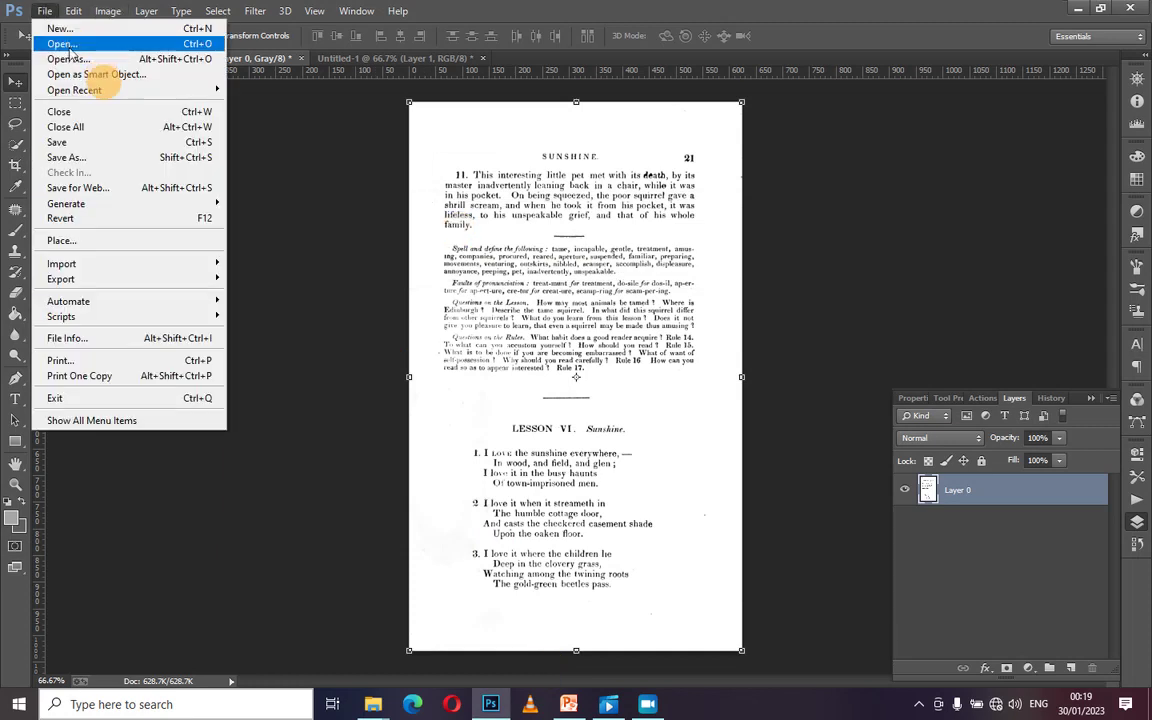
left_click(62, 45)
left_click(275, 140)
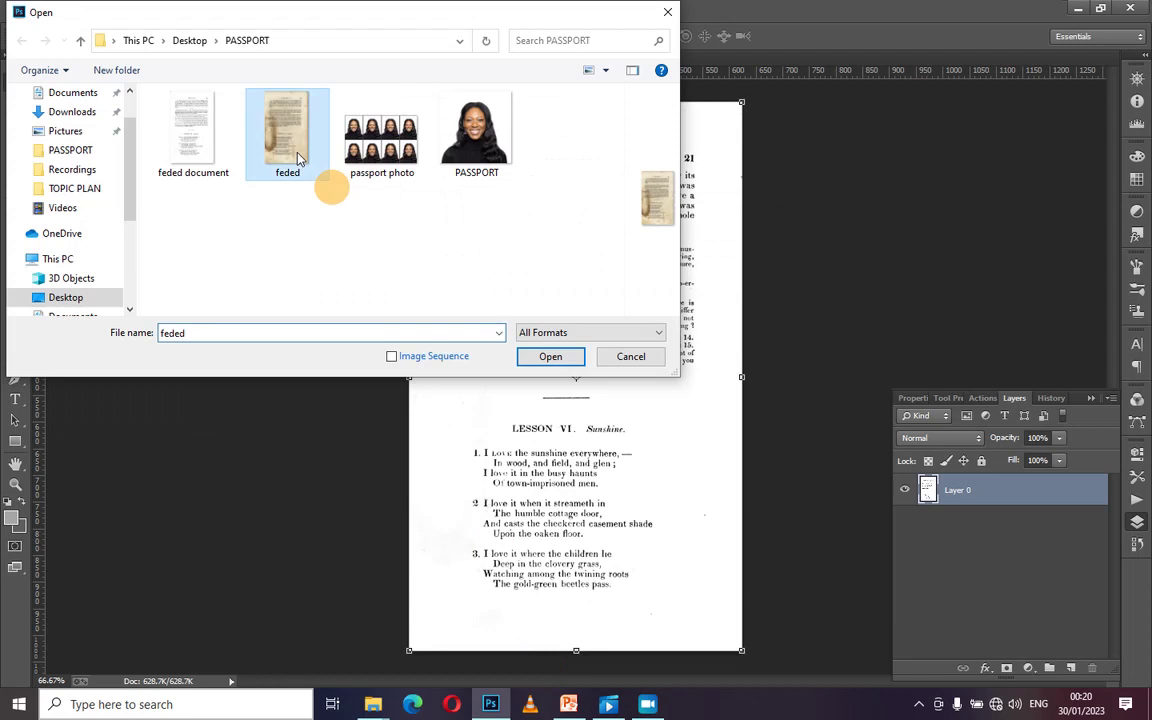
left_click(576, 360)
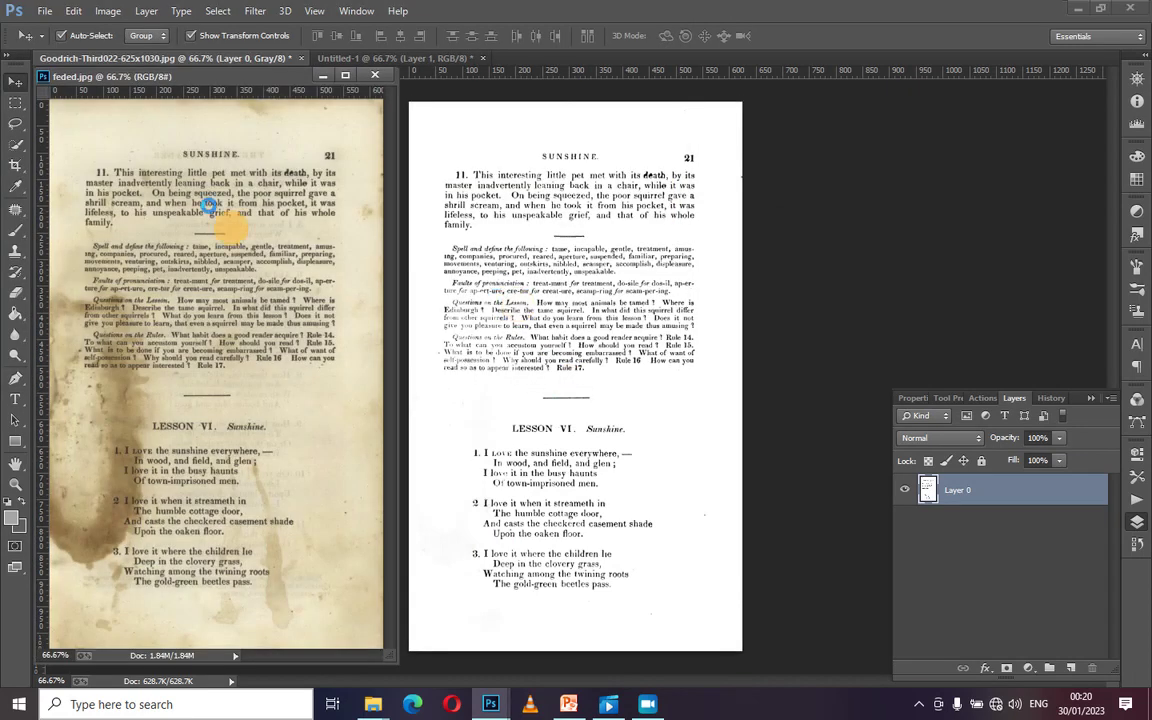
left_click_drag(228, 79, 355, 66)
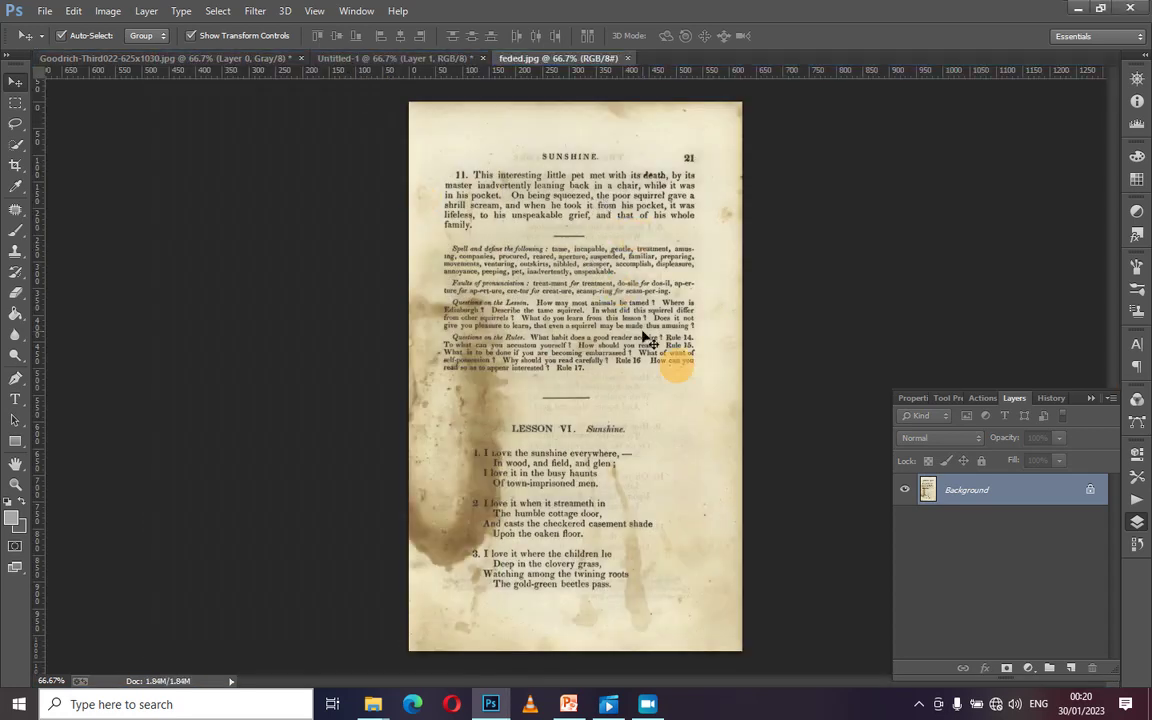
Step: Unlock feded's Background into Layer 0 and drag it into Untitled-1 as Layer 2
double_click(1090, 492)
key("Escape")
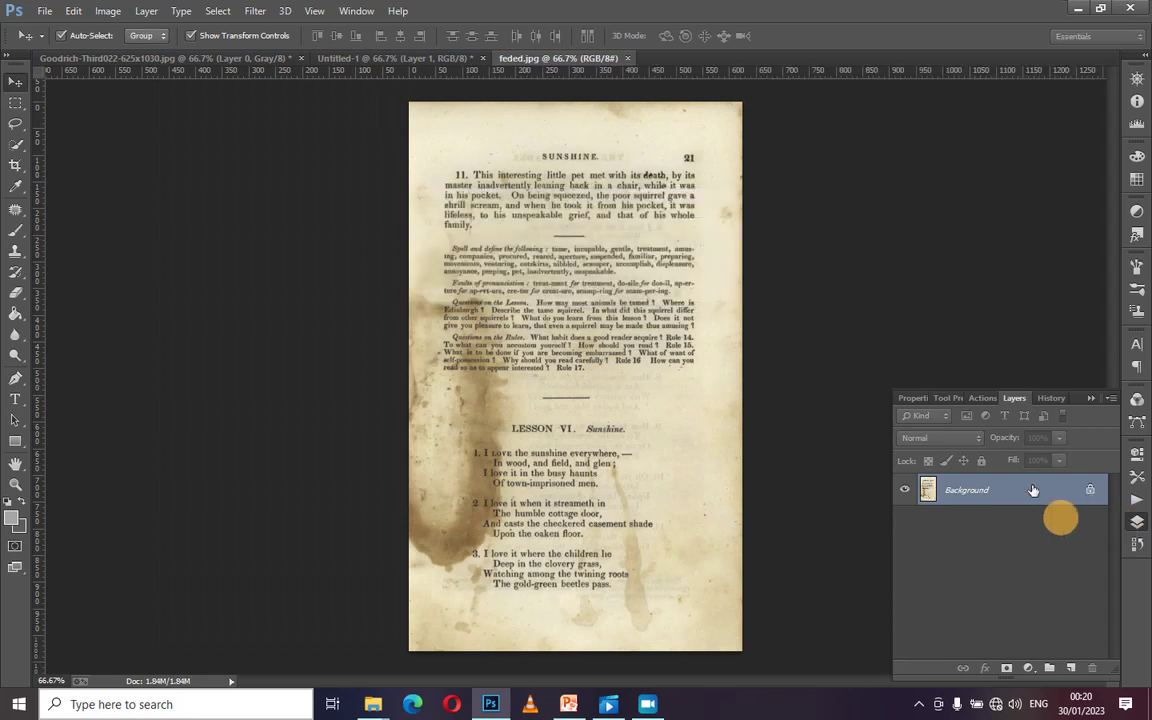
left_click_drag(723, 329, 601, 307)
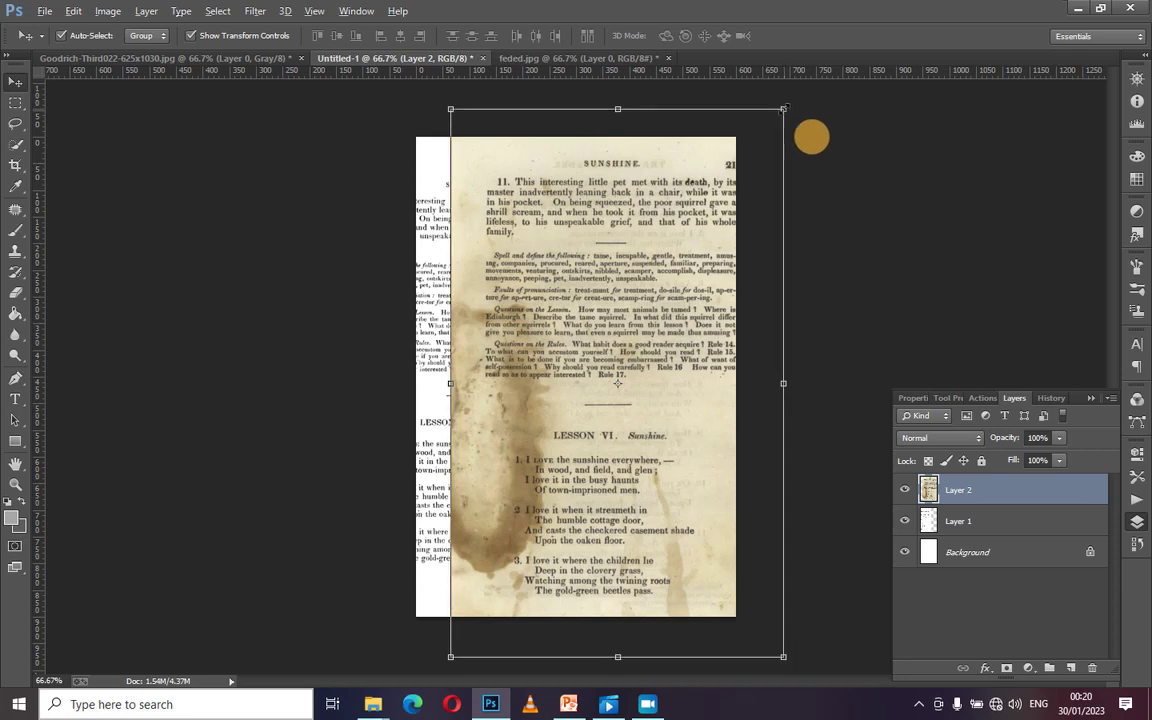
Step: Scale the stained page (Layer 2) down, reposition it and commit the transform
left_click_drag(783, 109, 763, 145)
left_click_drag(598, 270, 668, 277)
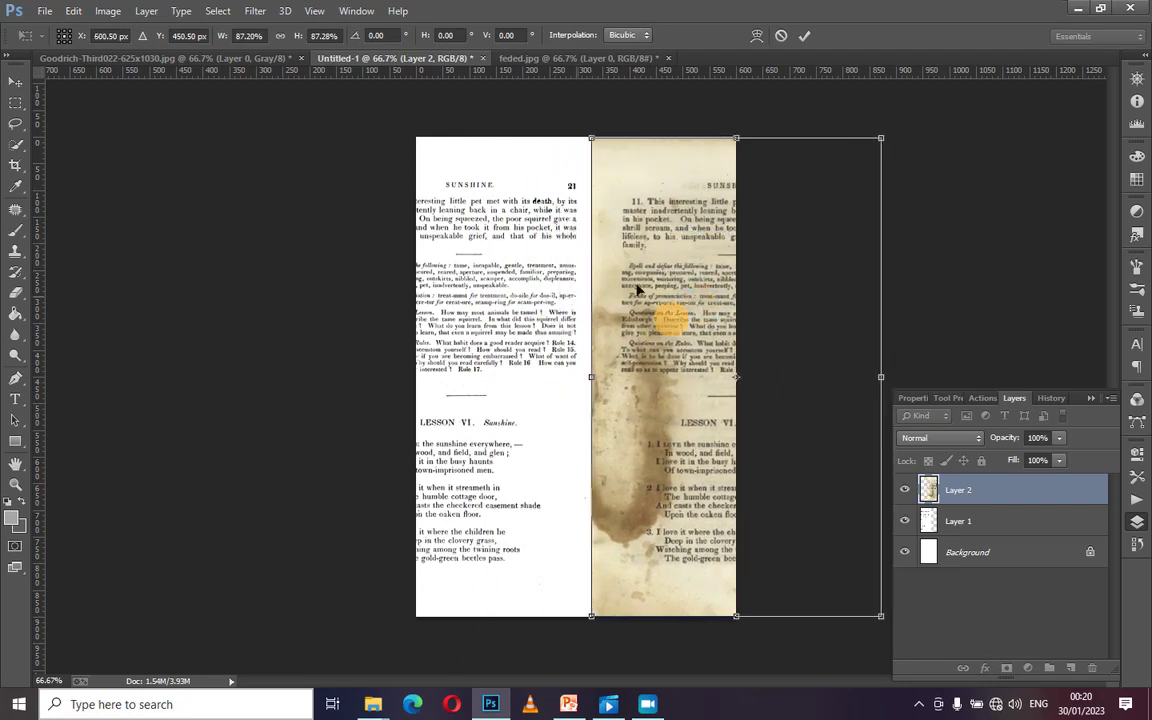
left_click_drag(444, 292, 449, 288)
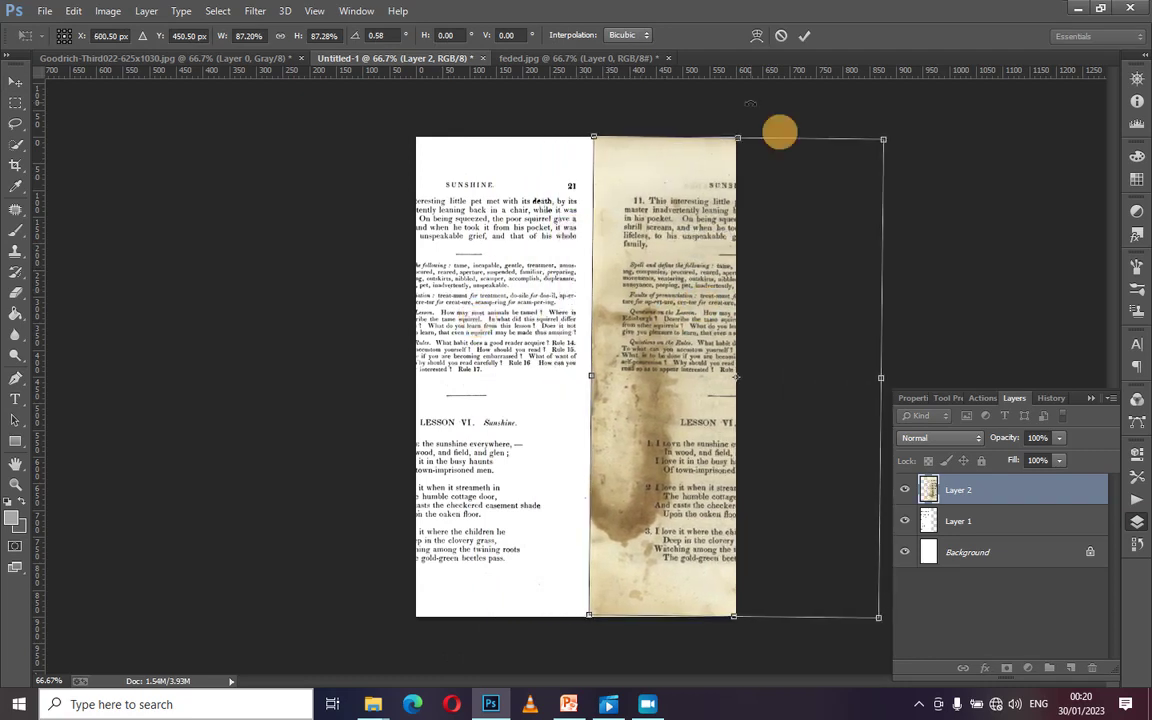
left_click(804, 35)
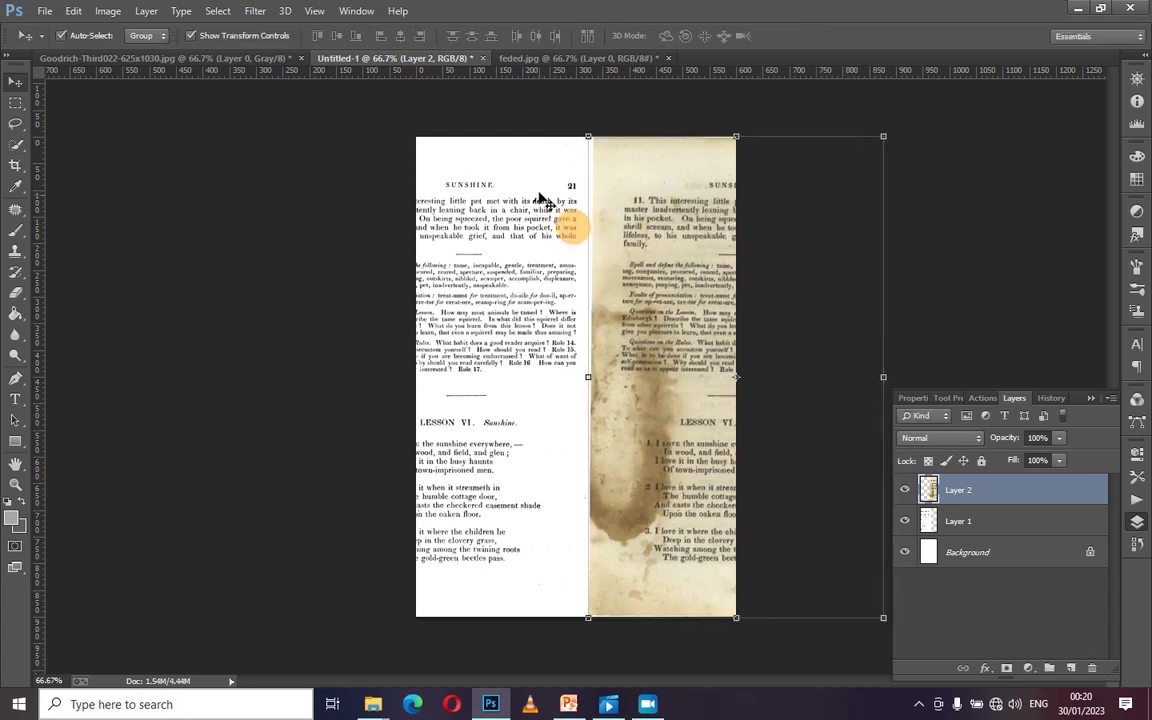
Step: Slide Layer 1 and Layer 2 so the clean page sits left and stained page right
left_click(440, 355)
left_click_drag(440, 355, 523, 344)
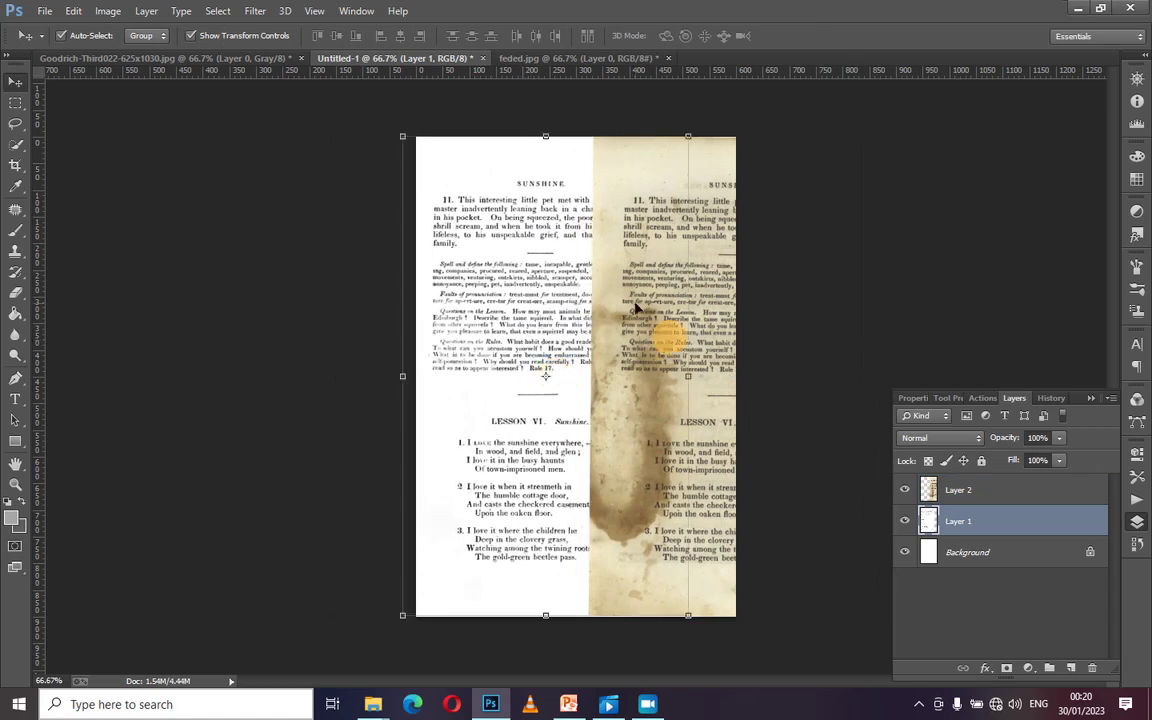
left_click_drag(636, 304, 585, 310)
left_click(460, 327)
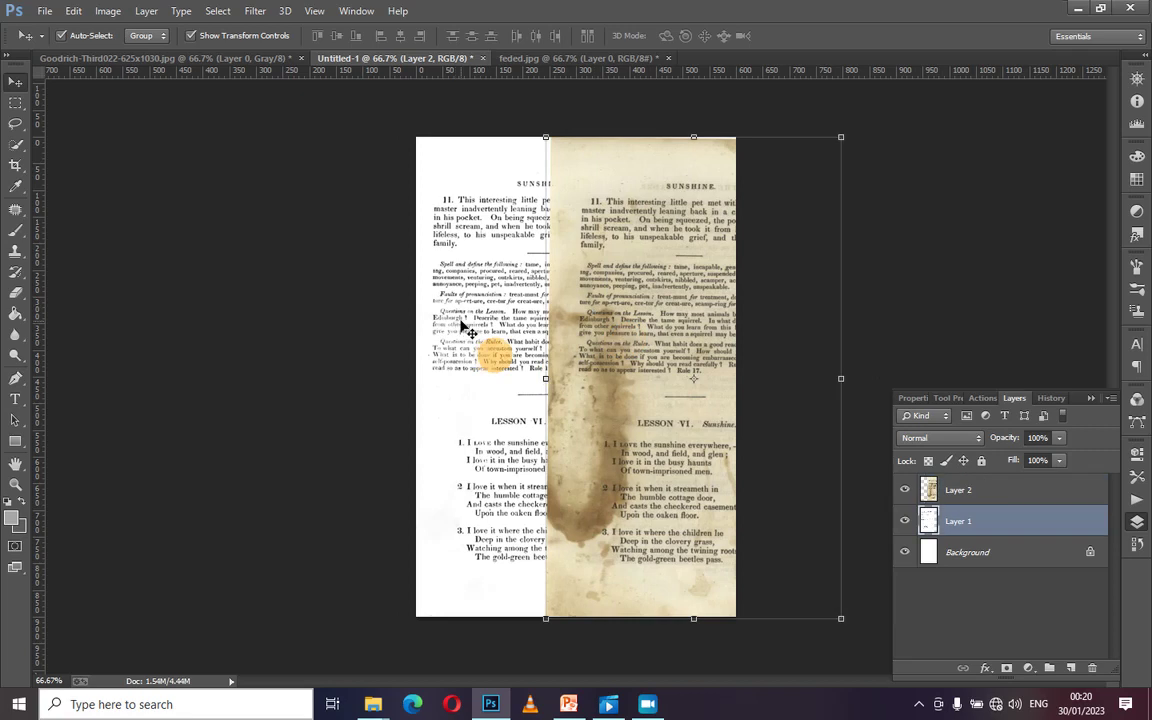
left_click_drag(437, 329, 396, 329)
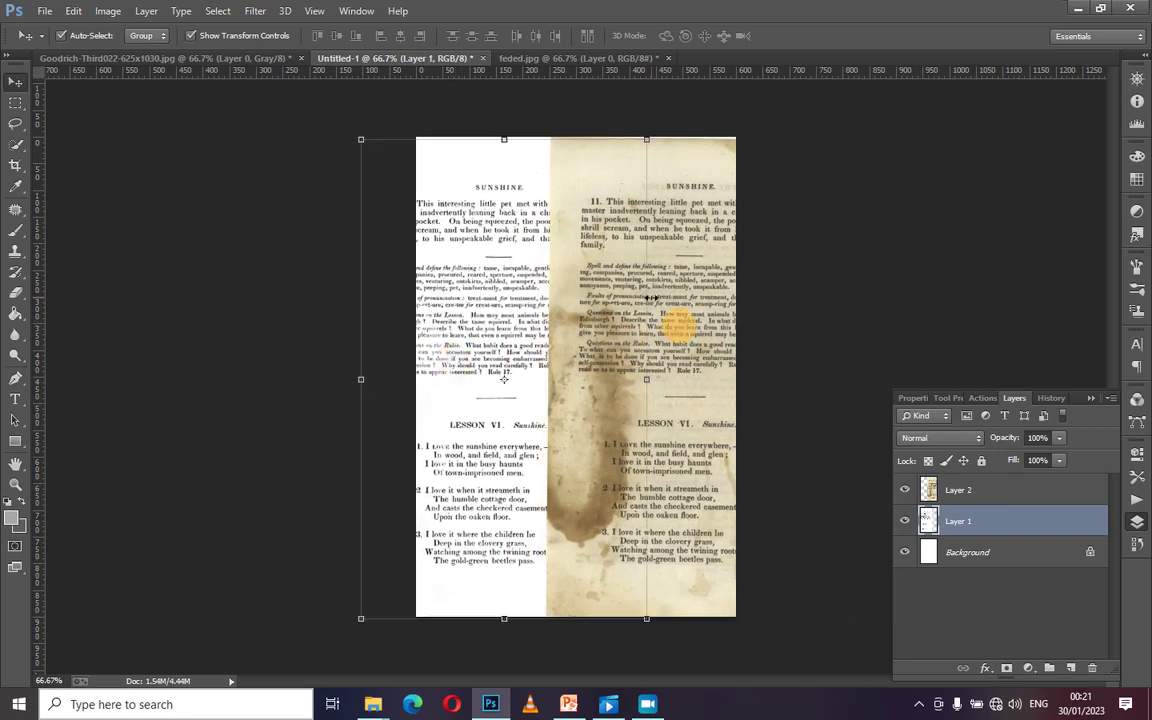
left_click(852, 178)
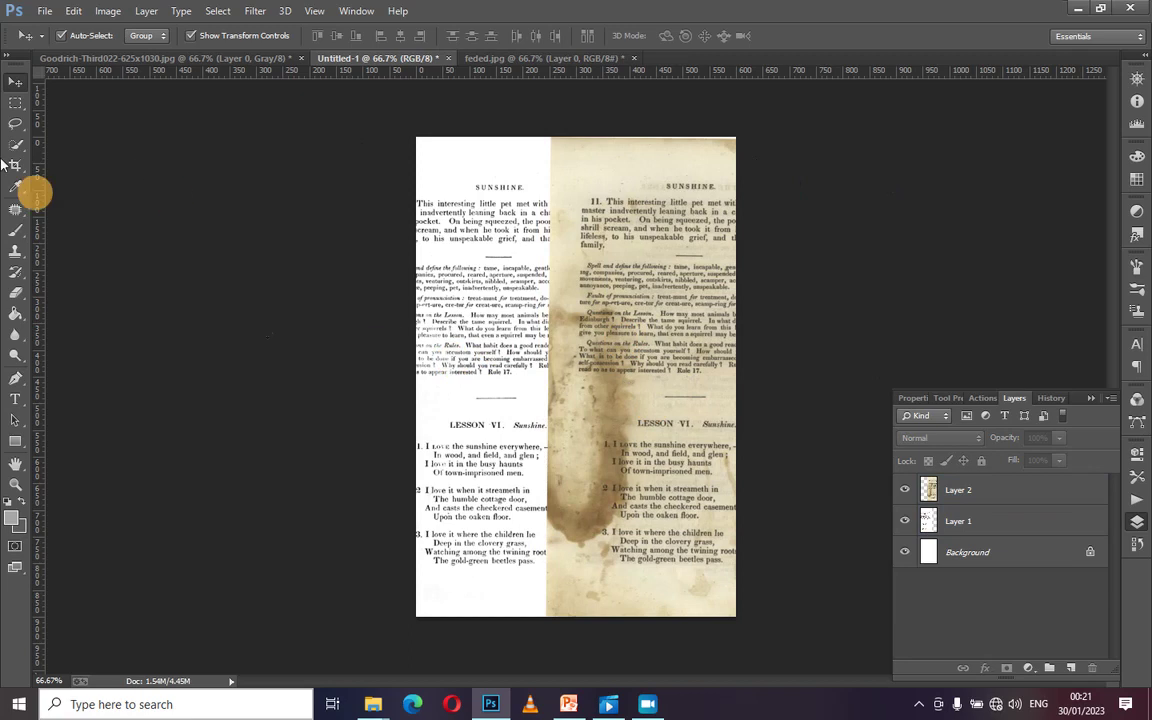
Step: Save the comparison as JPEG 'campare' in PASSPORT, accepting Quality 8 Progressive
left_click(44, 12)
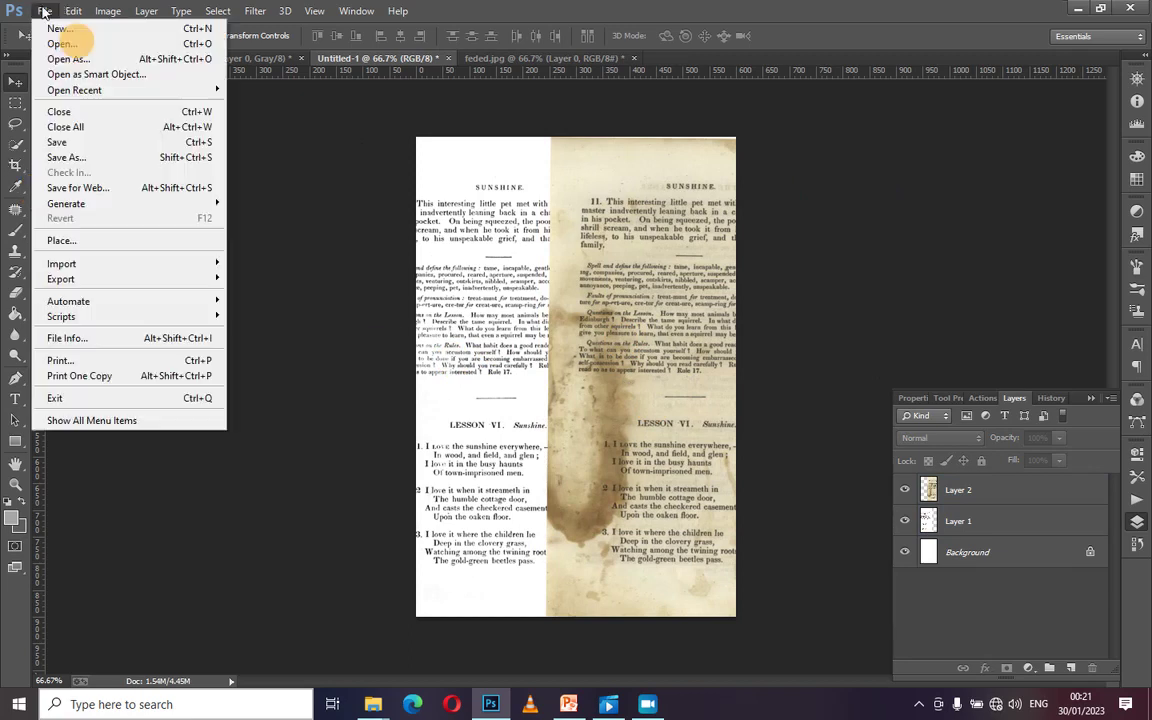
left_click(80, 158)
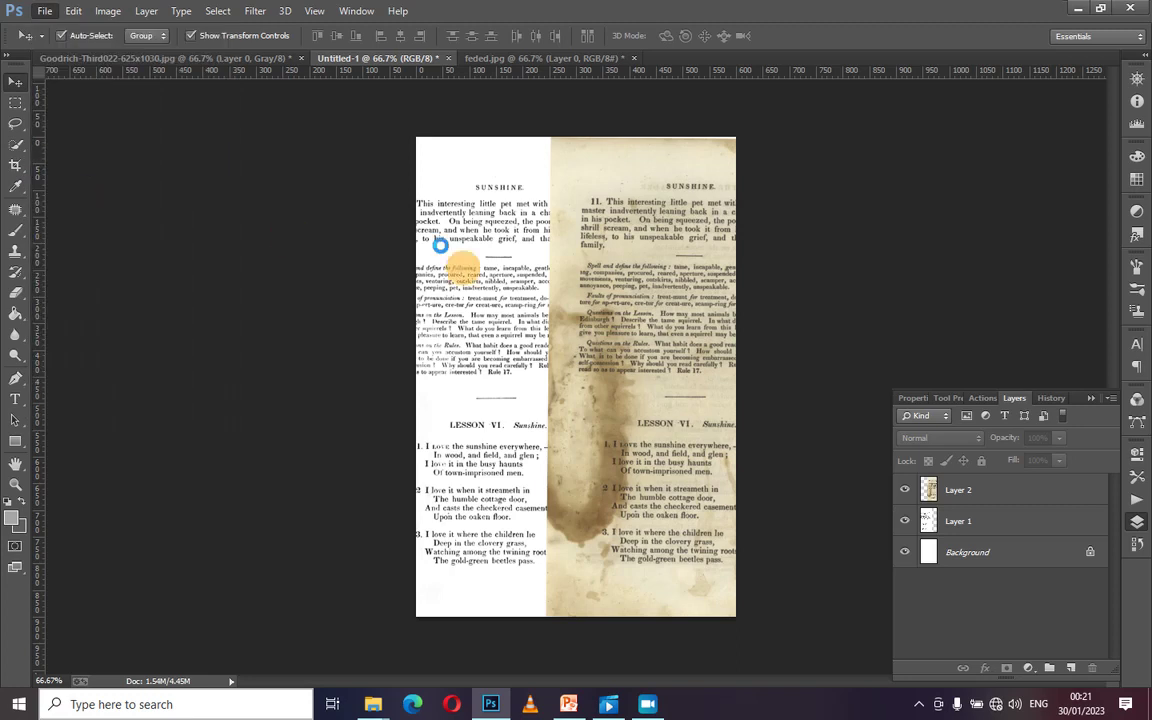
key("BackSpace")
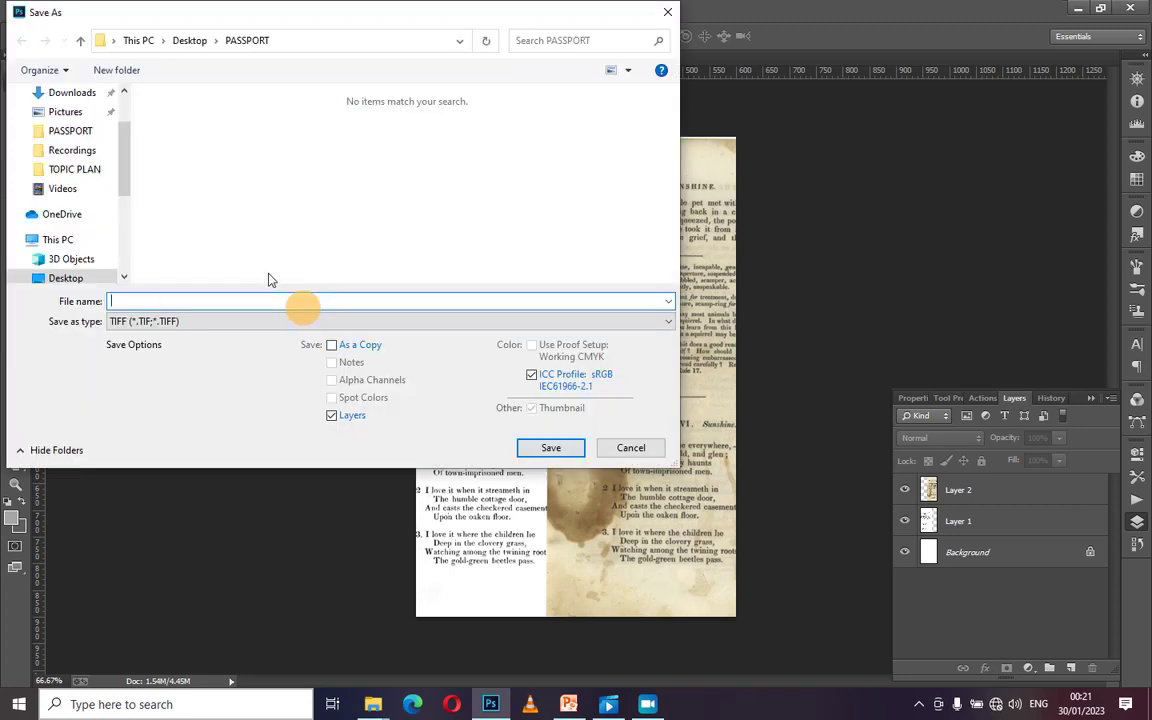
type("campare")
left_click(442, 321)
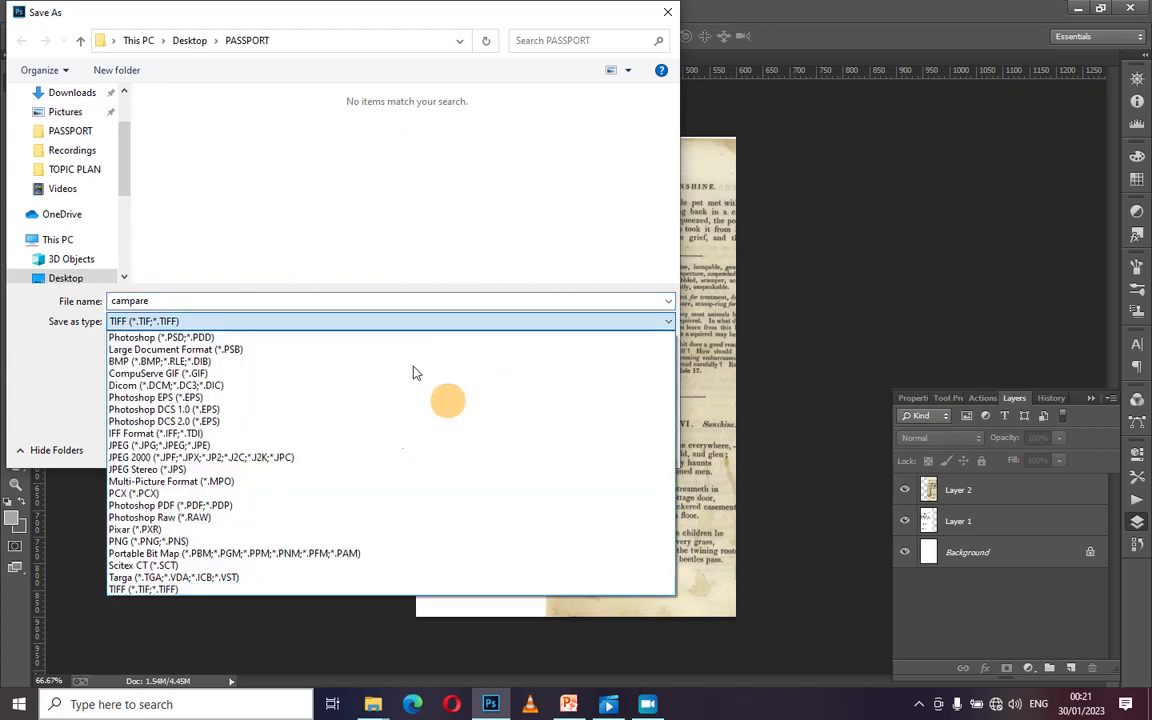
left_click(396, 446)
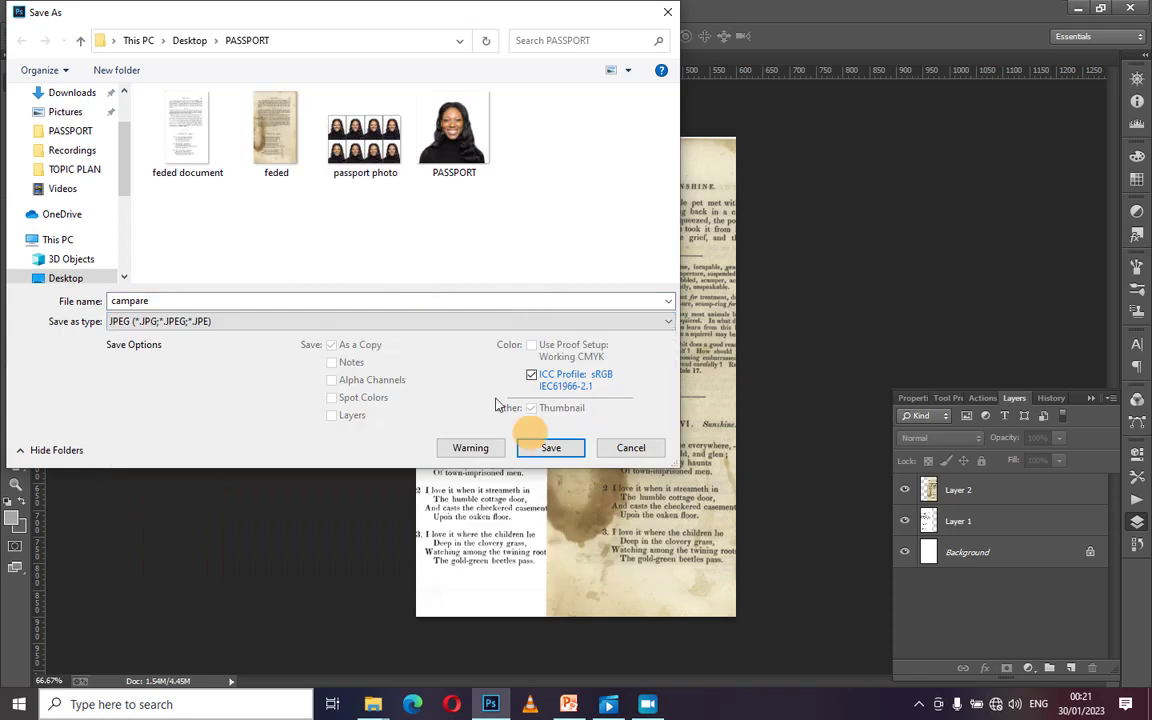
left_click(550, 447)
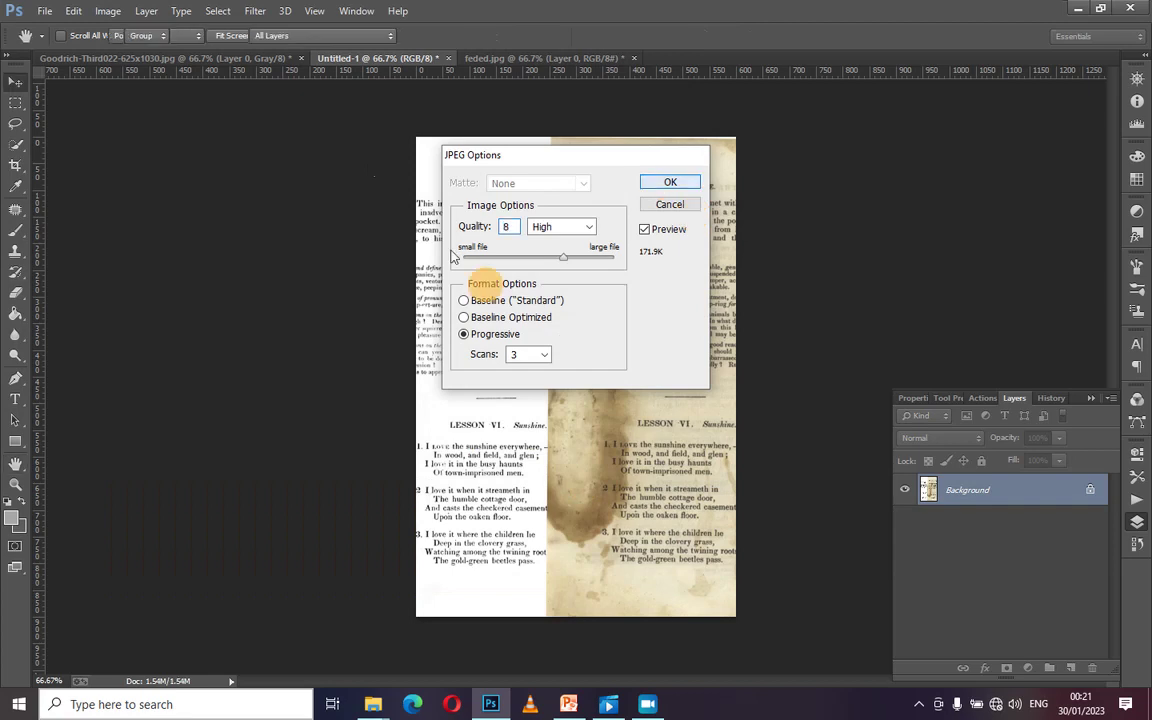
key("Return")
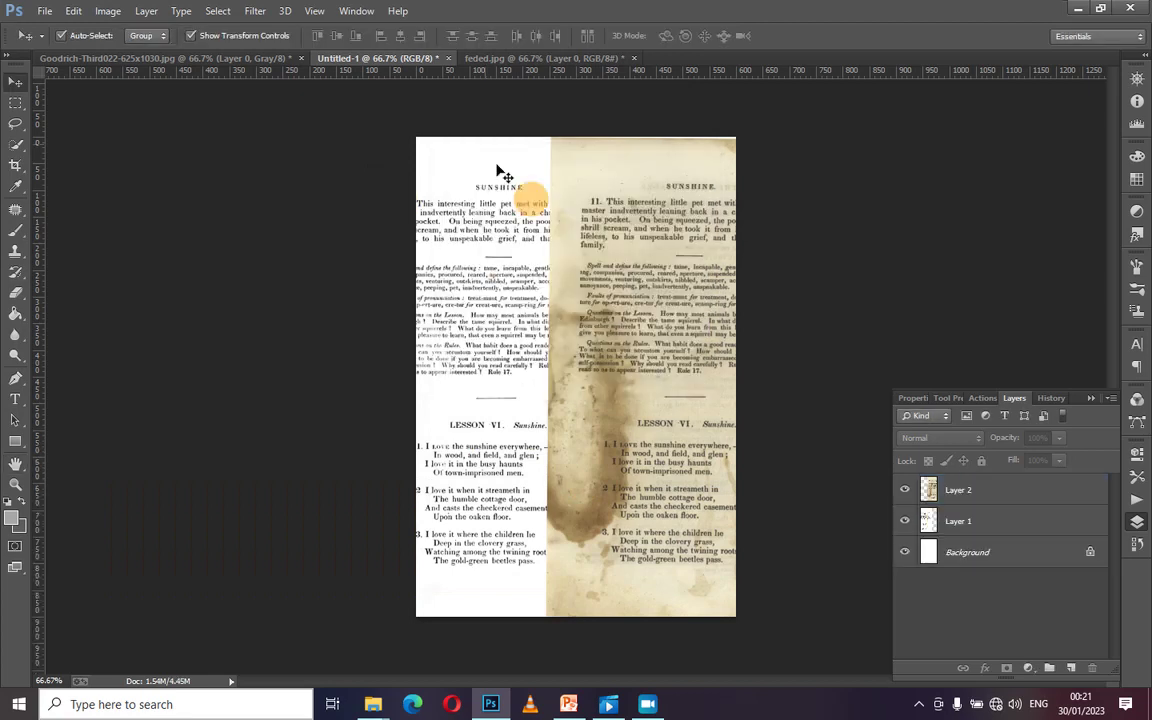